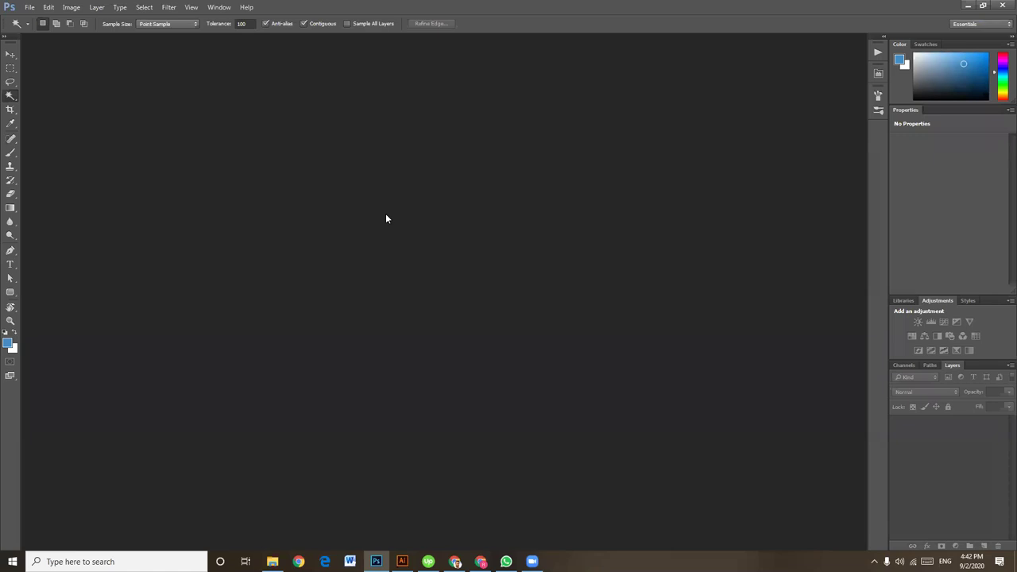
Switch to Adobe Illustrator and maximize its window
click(402, 561)
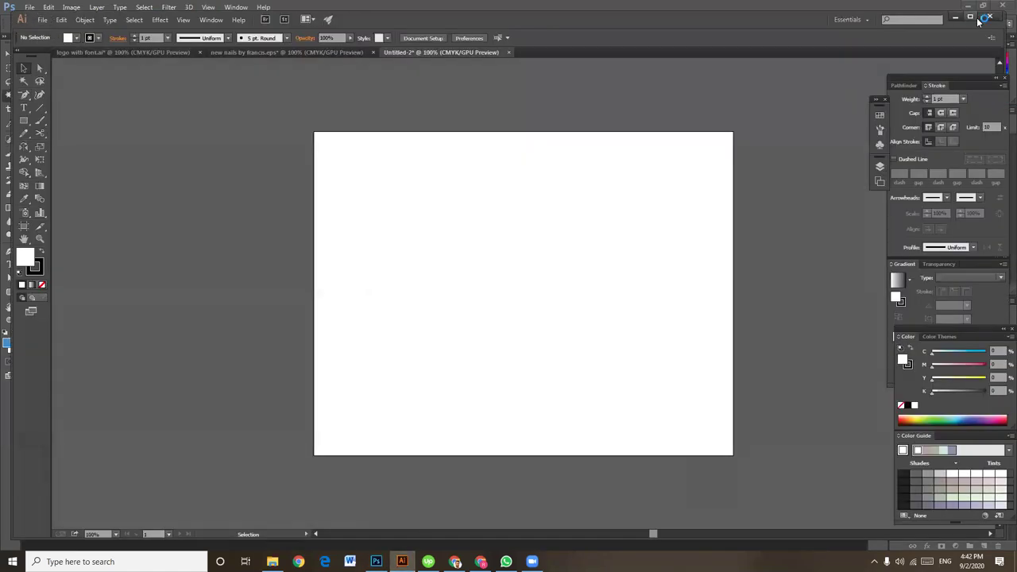
click(969, 15)
click(30, 7)
click(36, 17)
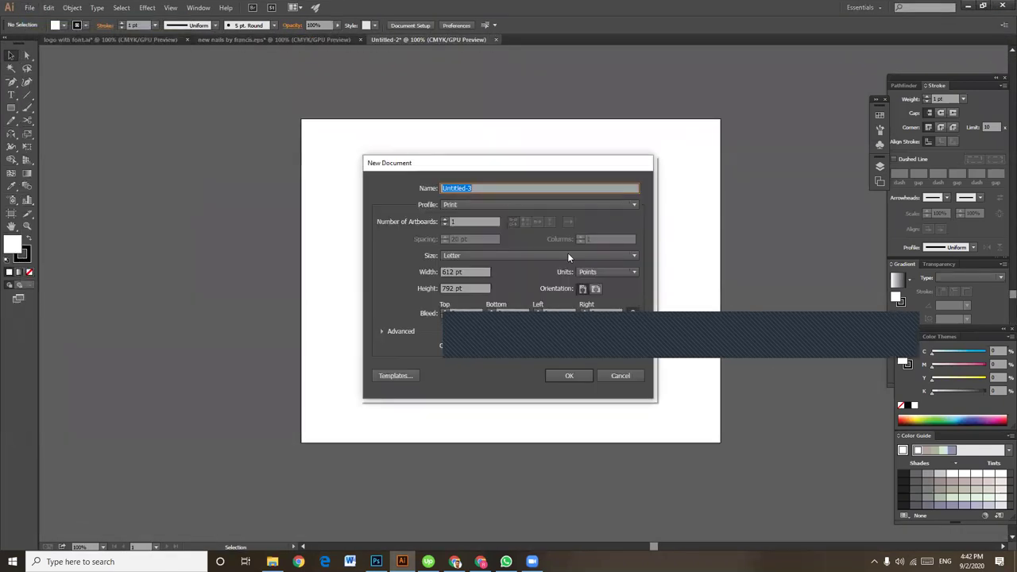
click(619, 375)
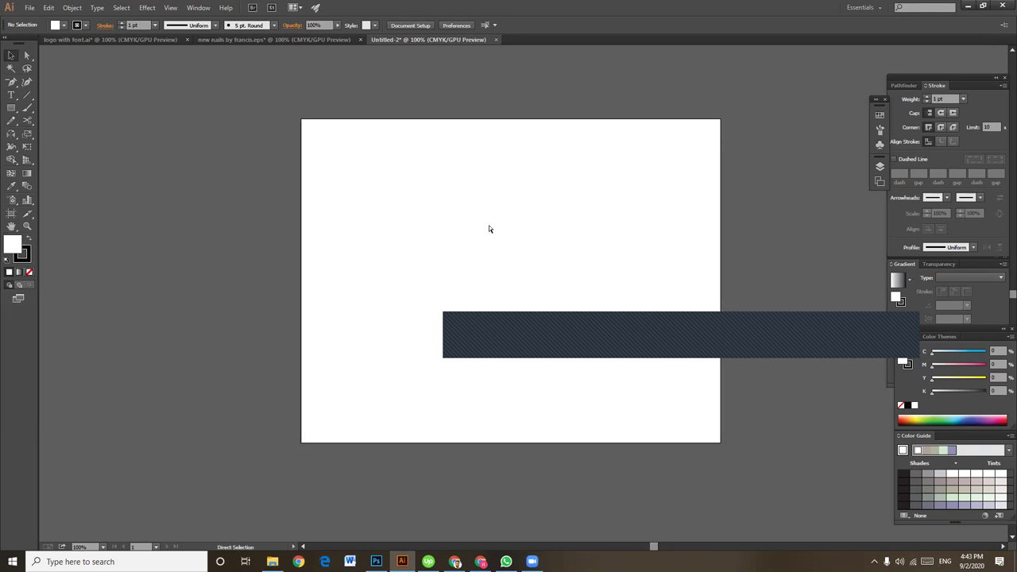
Draw a tall, narrow rectangle about 24 pt wide and 134 pt high in the upper-left area of the artboard
key(ctrl+equal)
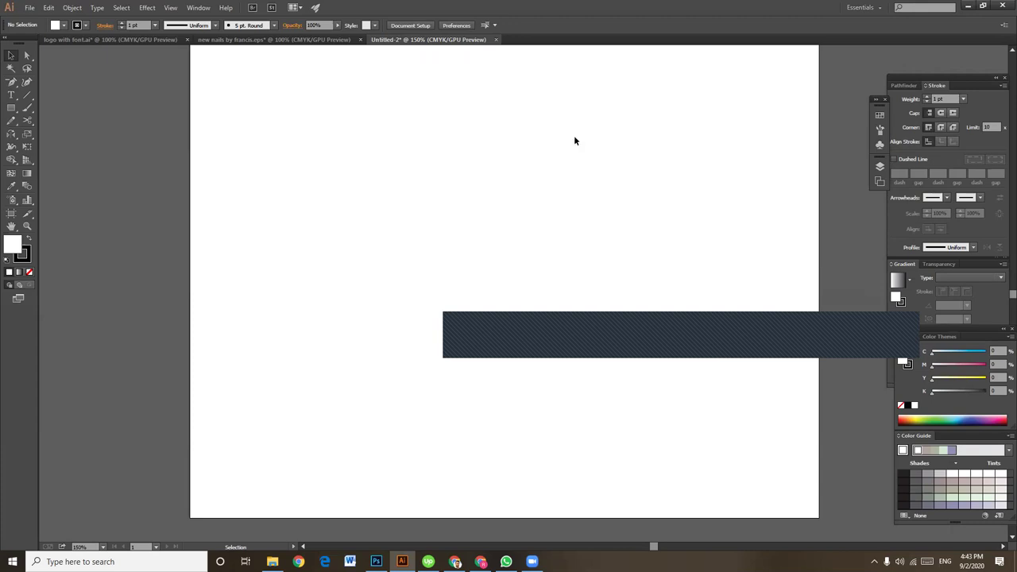
click(11, 109)
drag(379, 182, 398, 288)
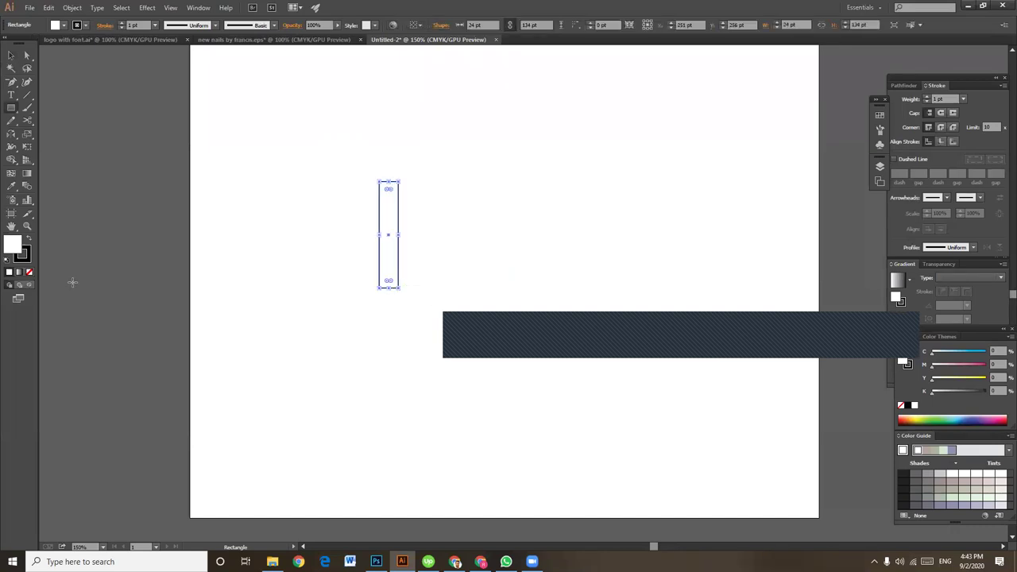
Remove the rectangle's stroke and fill it with 100% black
click(31, 240)
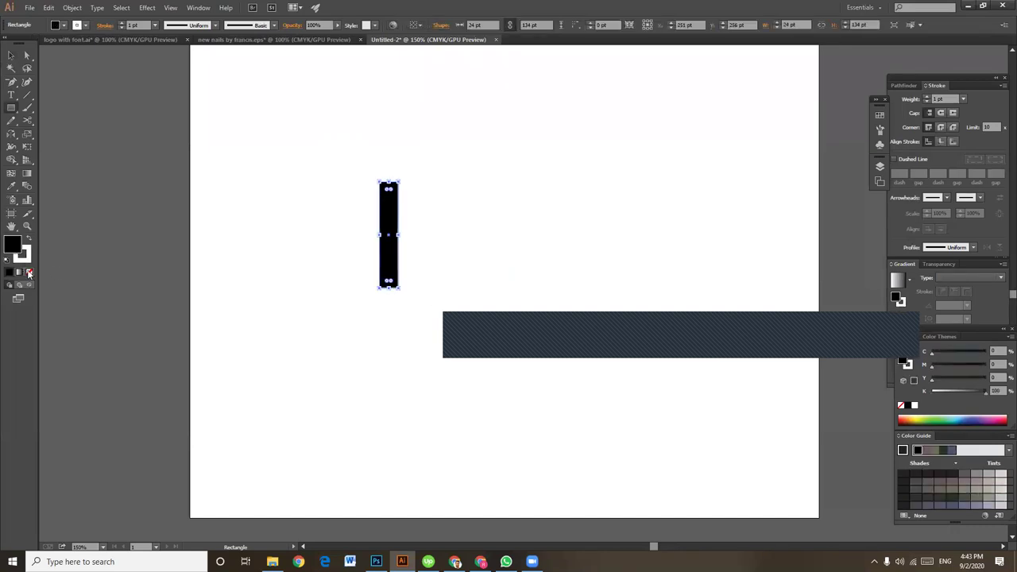
click(28, 272)
click(33, 243)
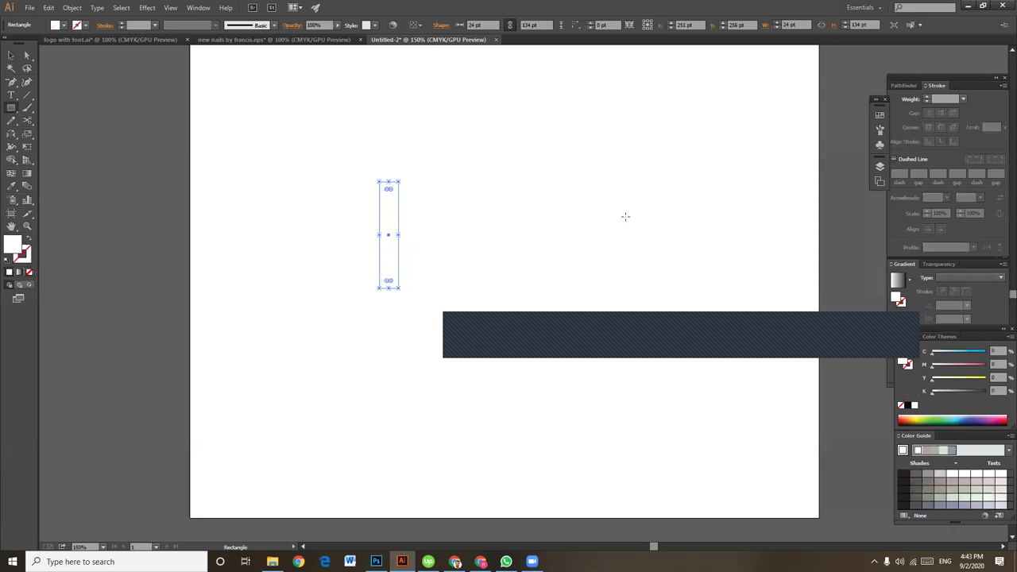
click(1001, 391)
text(100)
key(Return)
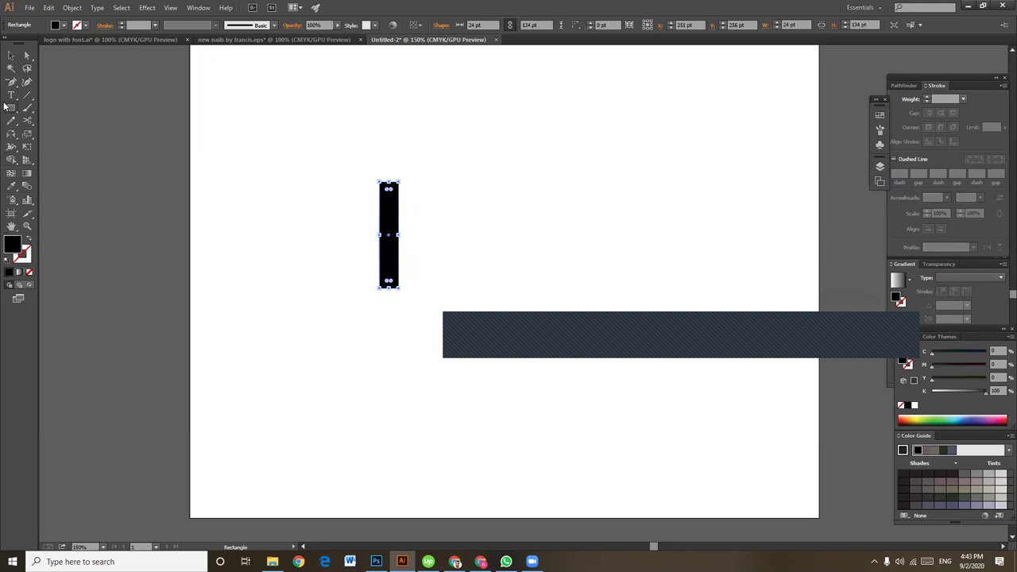
click(11, 56)
click(430, 224)
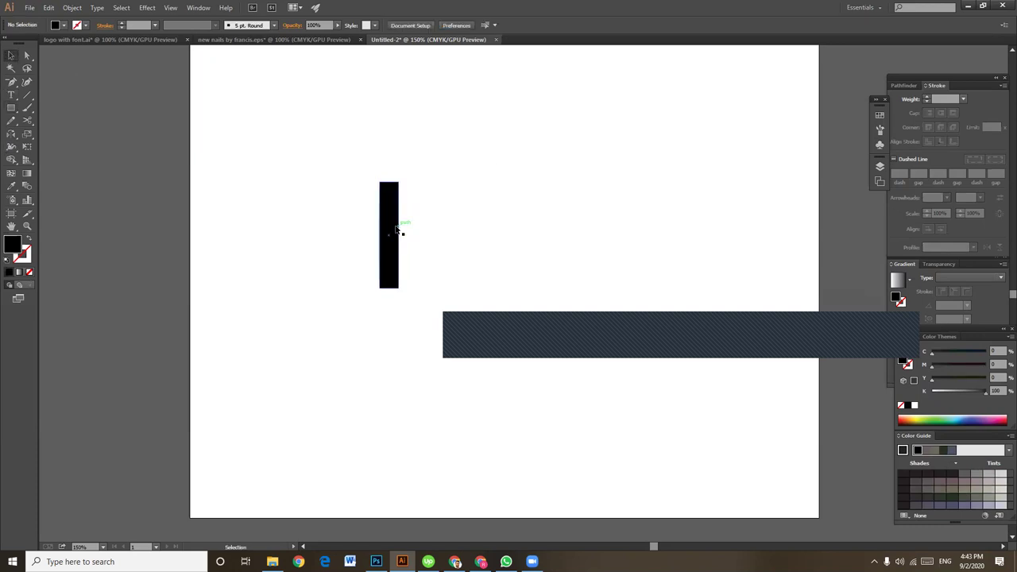
click(396, 229)
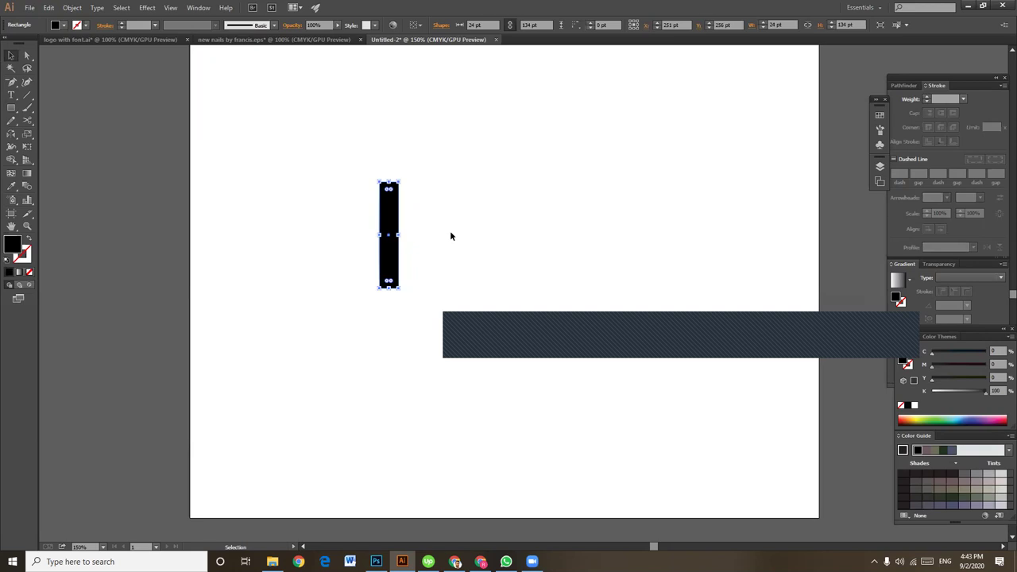
key(a)
key(ctrl+minus)
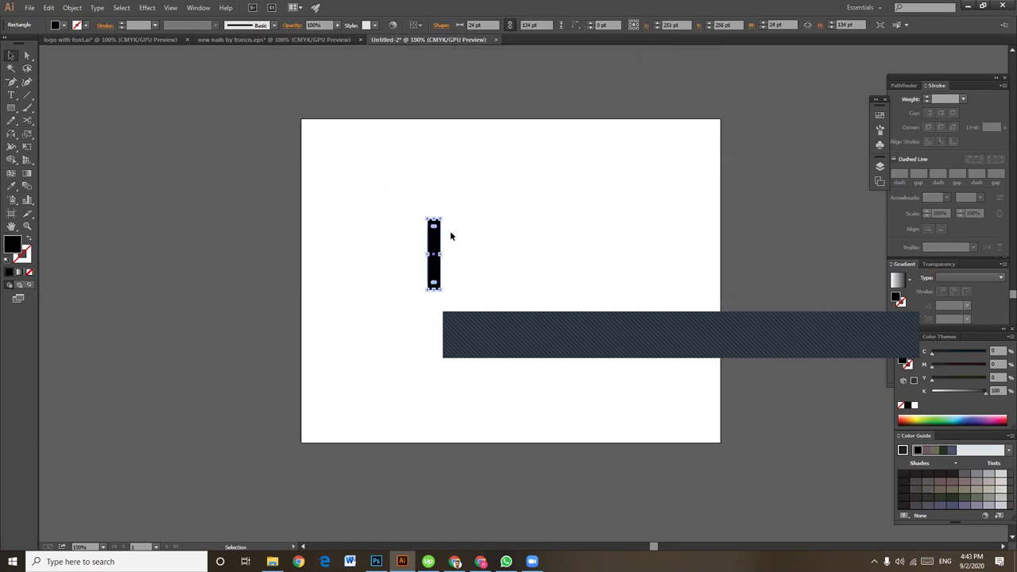
key(ctrl+plus)
key(v)
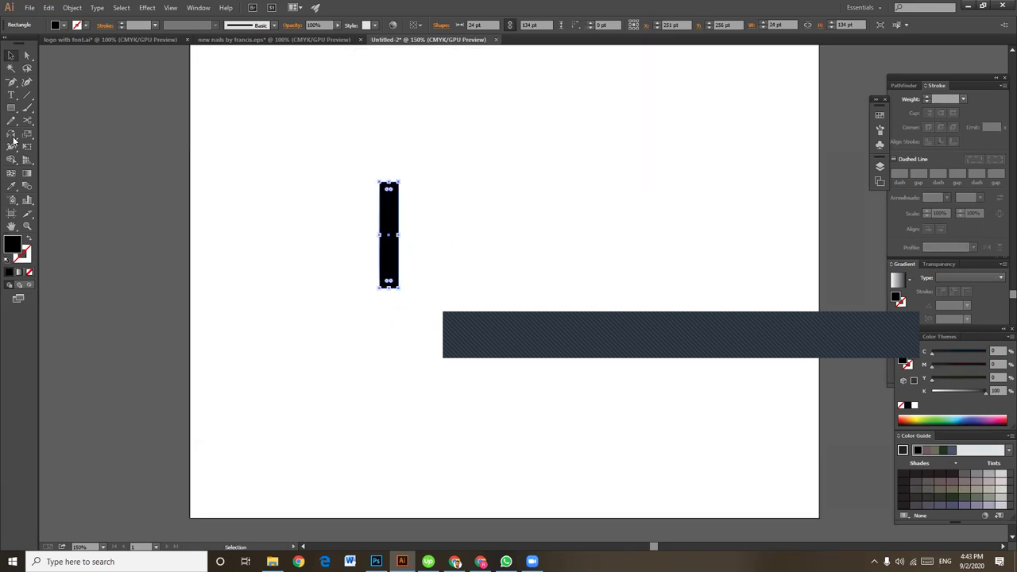
Lower only the black rectangle's top-left anchor point by about 9 pt to slant its top edge
click(27, 56)
drag(362, 170, 386, 190)
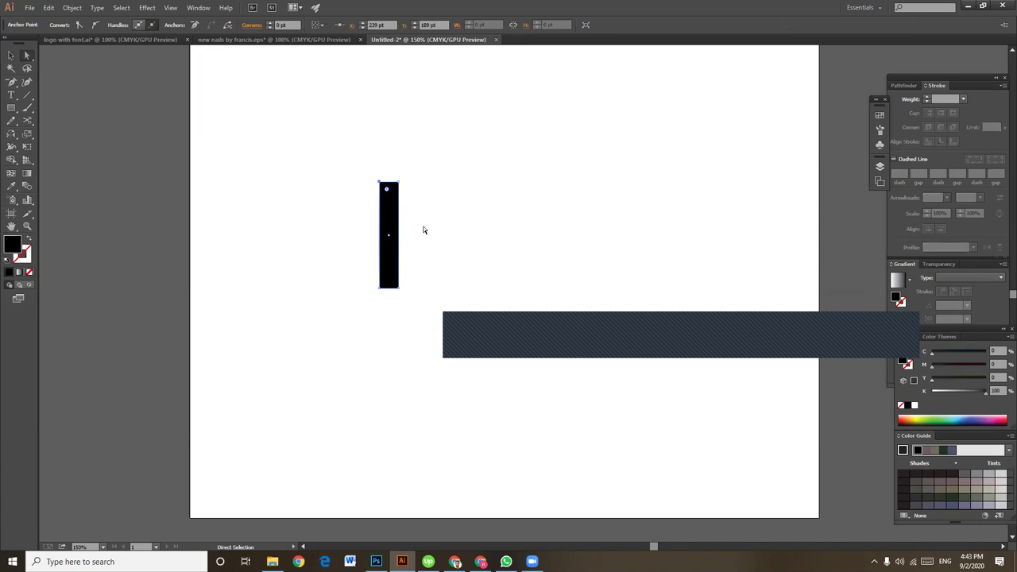
key(Down)
key(Down)
key(Down)
key(Down)
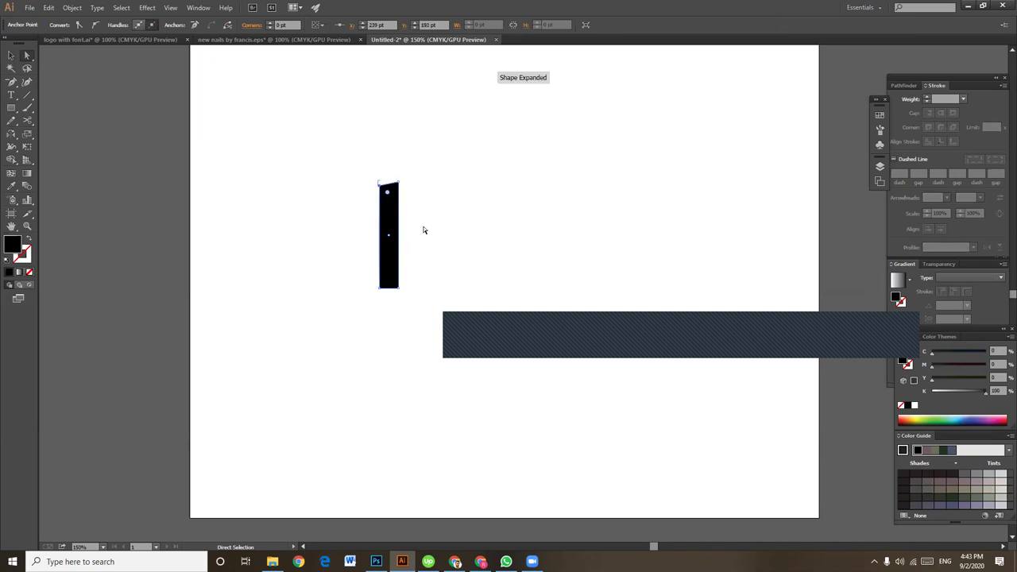
key(Down)
key(Down)
key(Down)
key(Down)
key(Down)
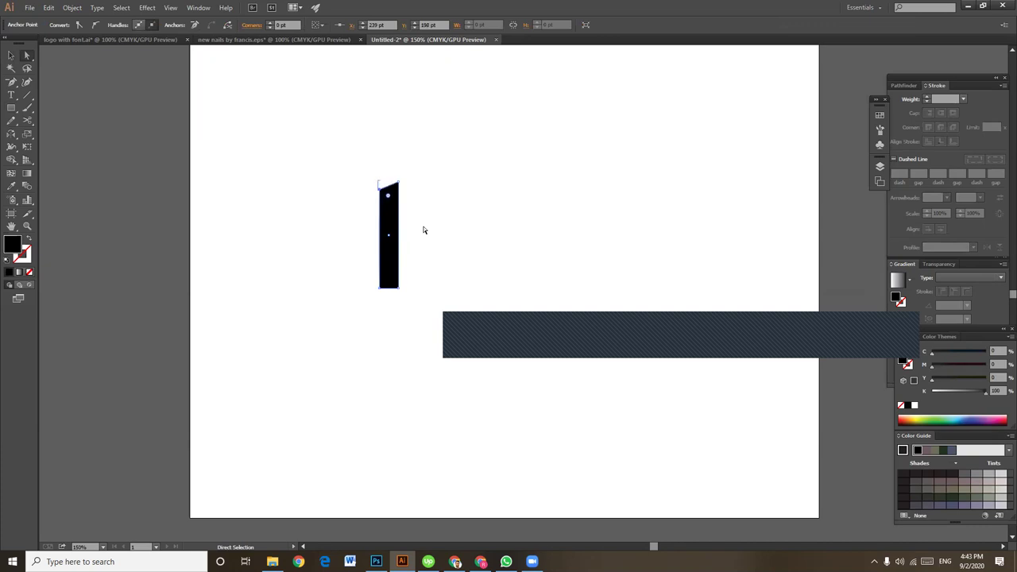
Raise the bar's bottom-left anchor point so the bottom edge slants as a mirror of the top edge
click(379, 288)
click(11, 54)
click(356, 191)
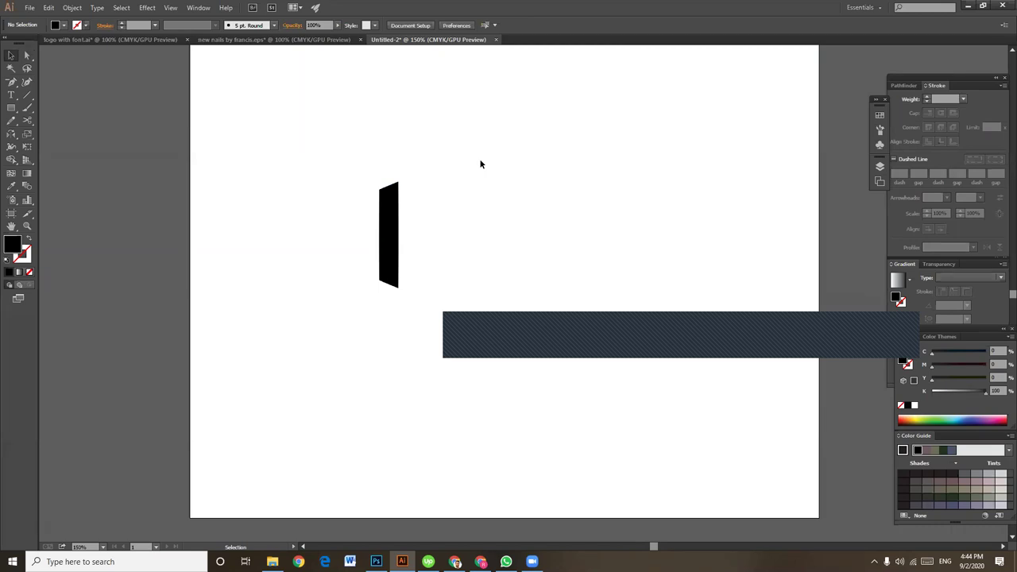
Duplicate the slanted bar up and to its right, and shorten the copy from the top to about 103 pt high
click(389, 240)
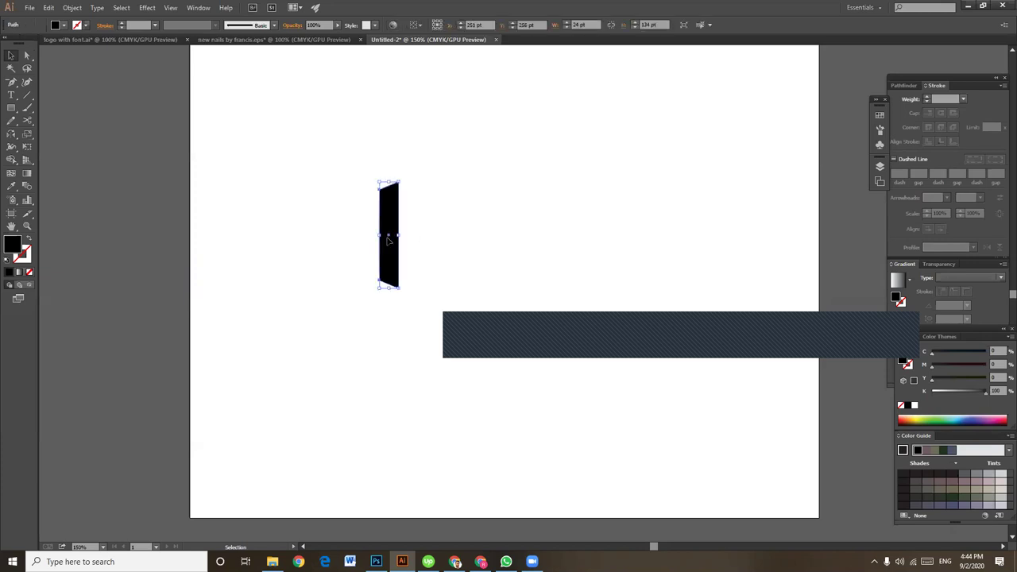
drag(389, 239, 418, 200)
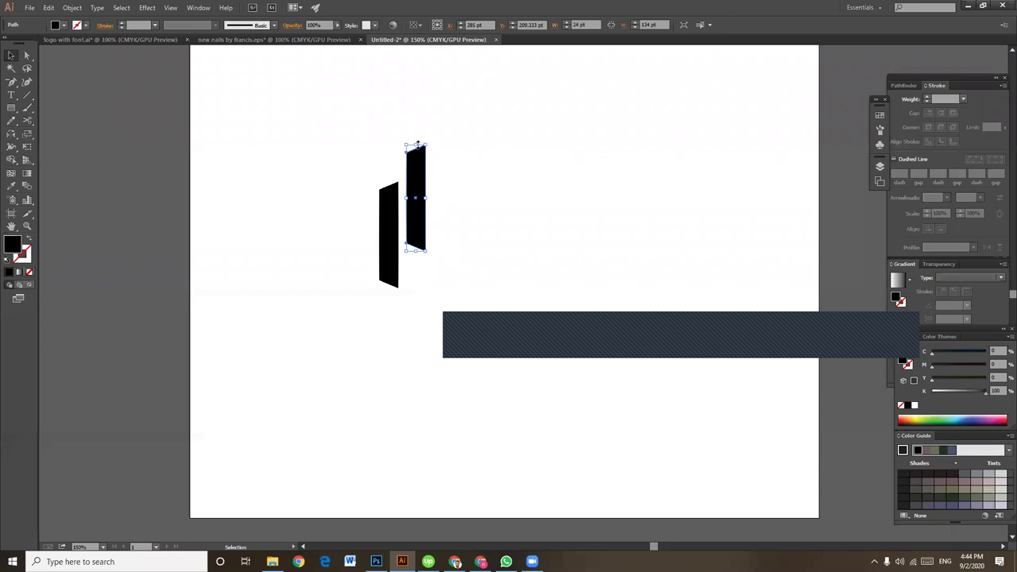
drag(415, 147, 414, 170)
click(447, 222)
Reposition the shorter bar closer to the first one and stretch it to about 111 pt high
drag(415, 236, 414, 210)
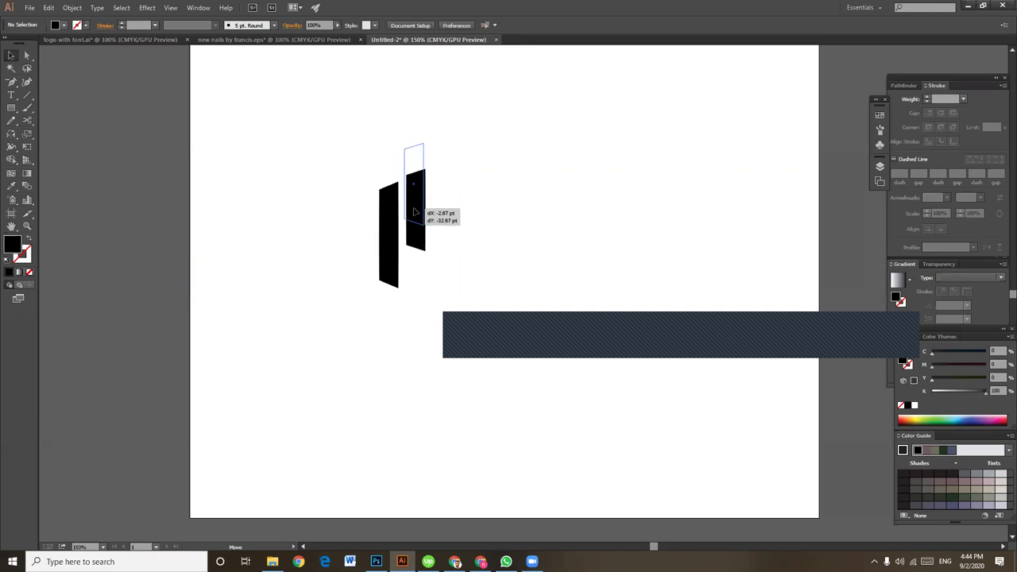
drag(414, 211, 413, 217)
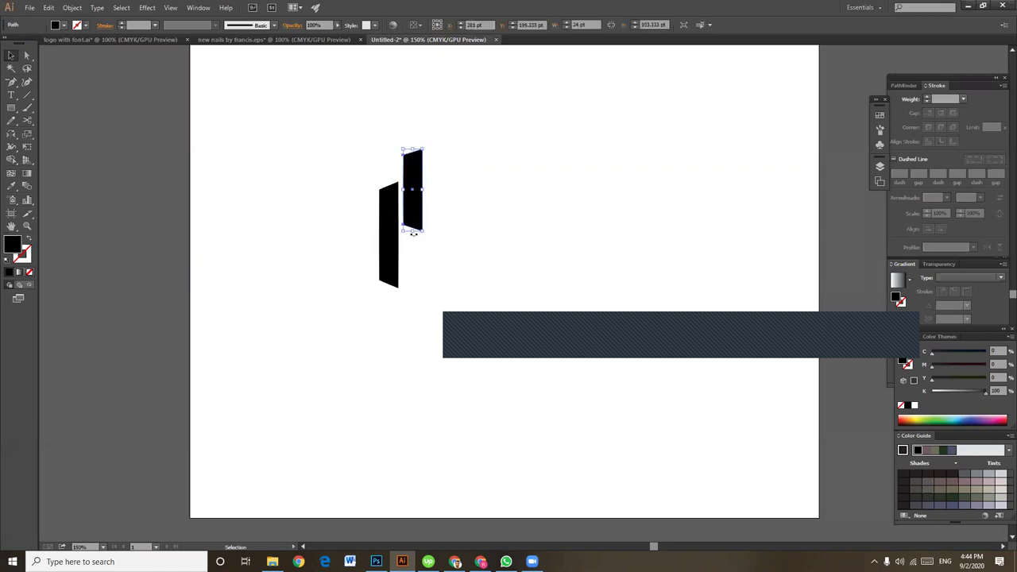
drag(414, 231, 414, 238)
click(494, 236)
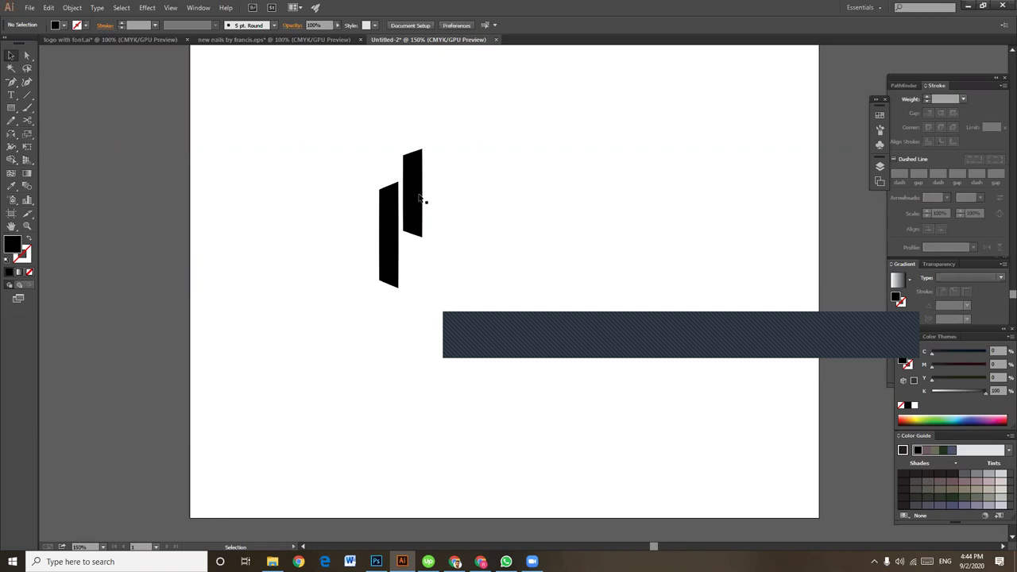
drag(412, 178, 411, 198)
click(506, 230)
Widen both bars together to an overall width of about 65 pt
drag(318, 128, 495, 379)
click(353, 157)
drag(354, 157, 466, 291)
click(494, 233)
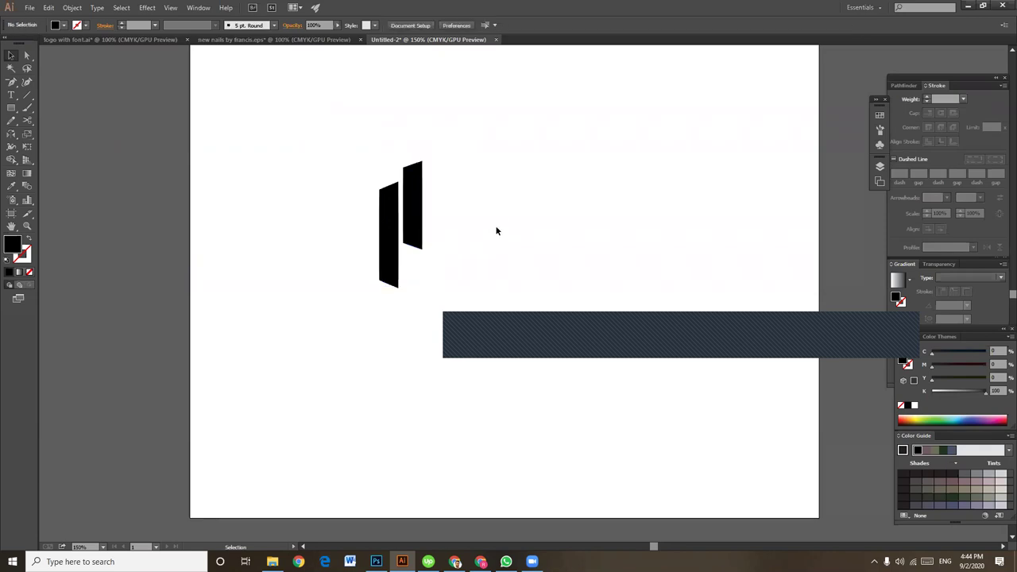
drag(313, 164, 456, 307)
drag(422, 224, 433, 228)
click(459, 150)
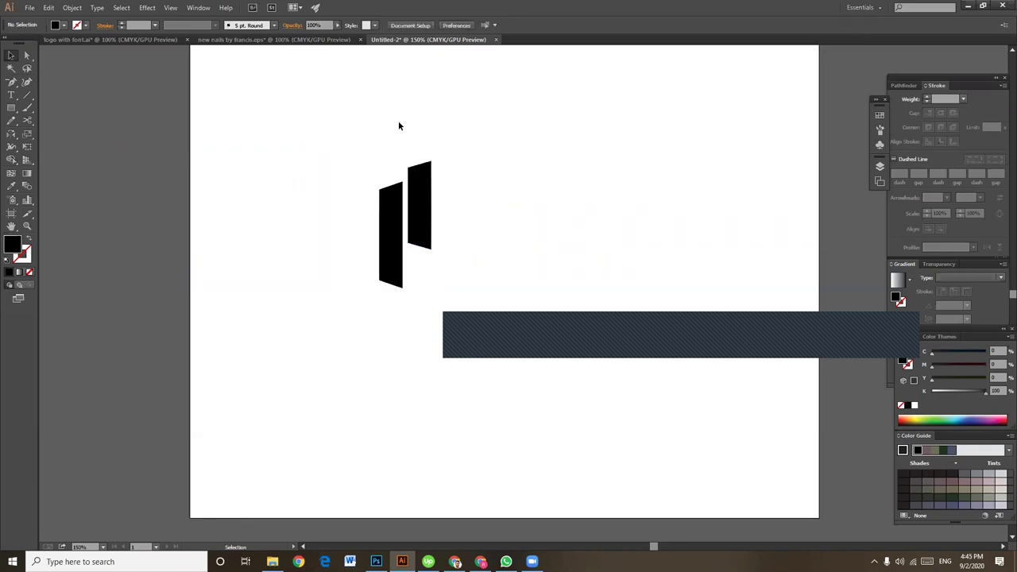
Nudge the shorter right bar down to a Y position of about 234 pt
key(ctrl+a)
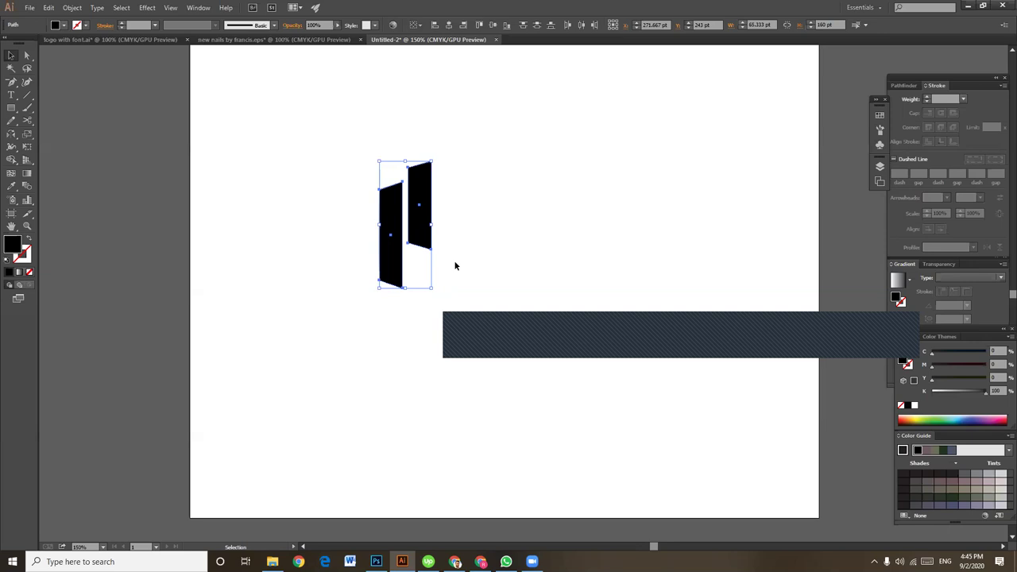
click(420, 194)
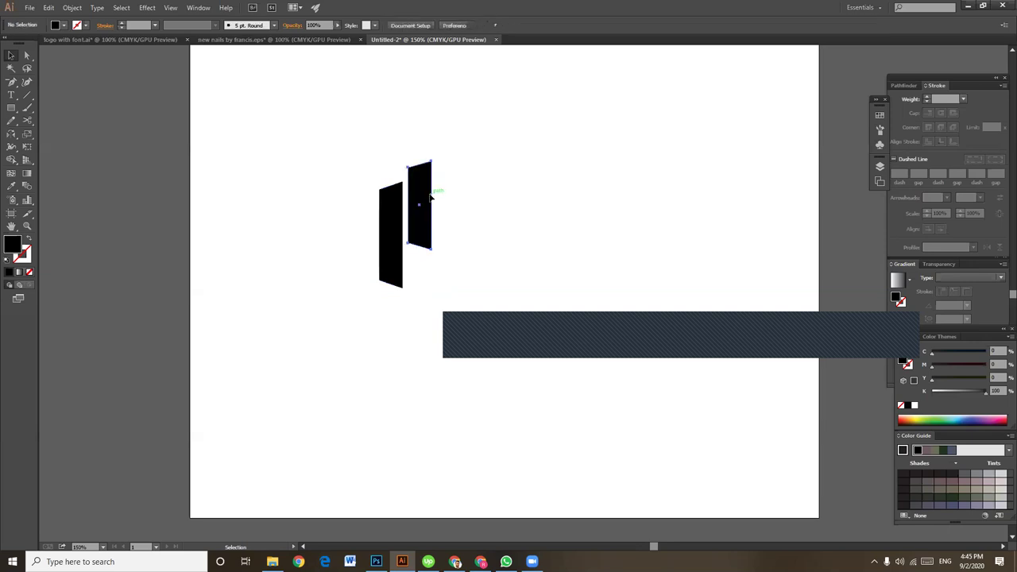
key(Up)
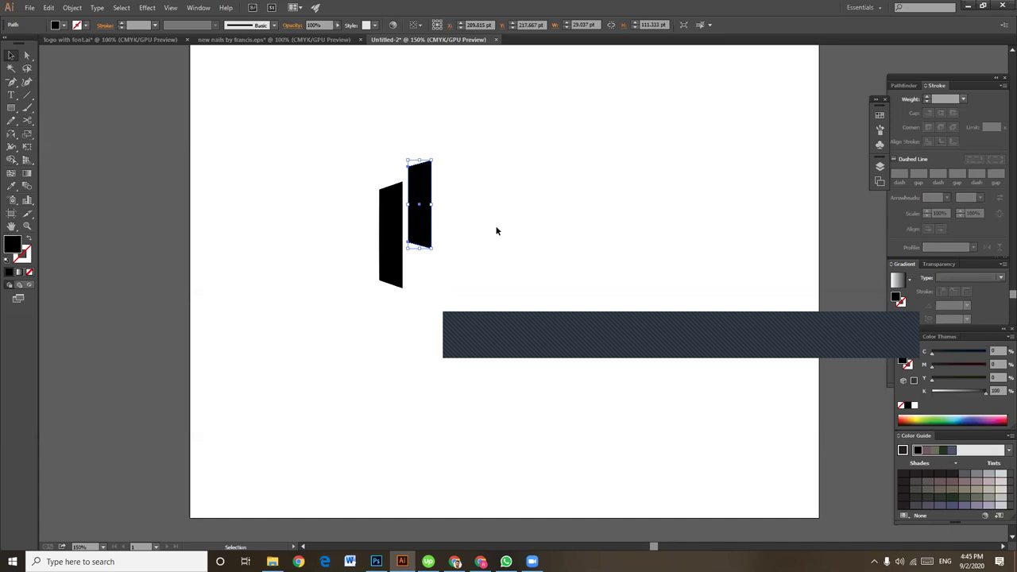
key(Down)
key(Down)
key(Down)
key(Down)
key(Down)
key(Down)
key(Down)
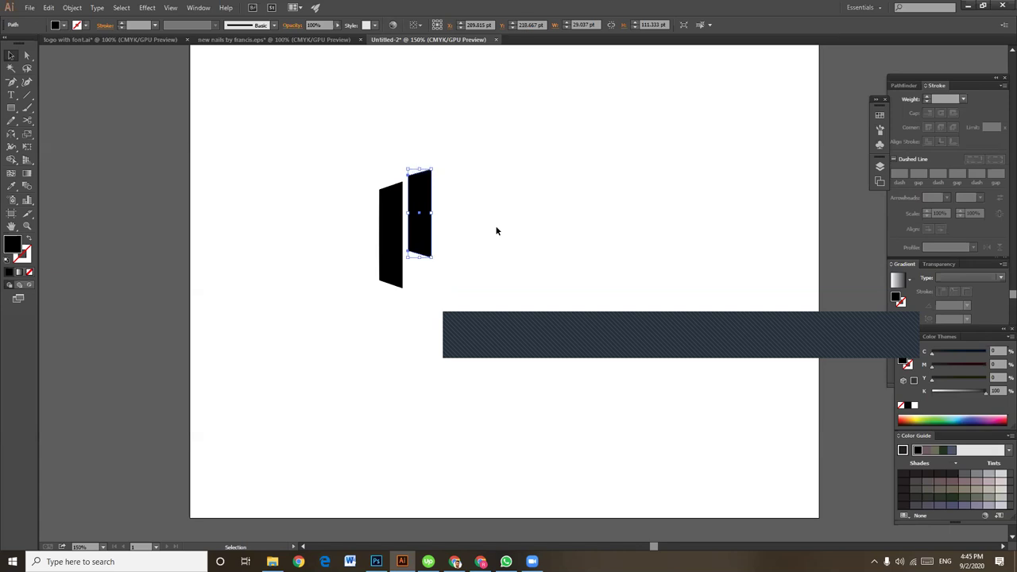
key(Down)
key(Down)
key(Down)
key(Down)
key(Down)
click(547, 149)
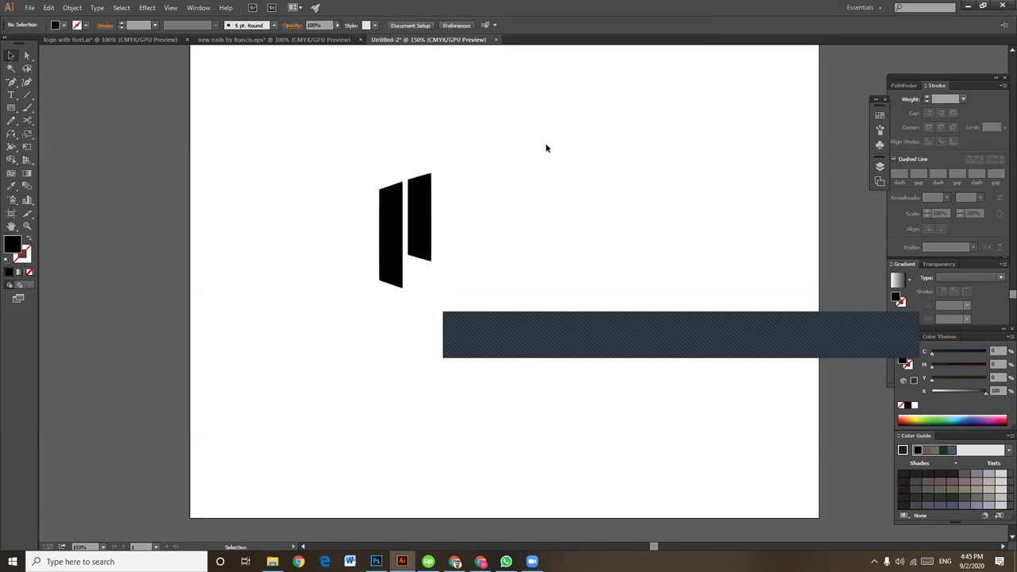
Fill both bars with orange, using C 7, M 55, Y 100 and K 6
key(ctrl+minus)
drag(413, 209, 545, 300)
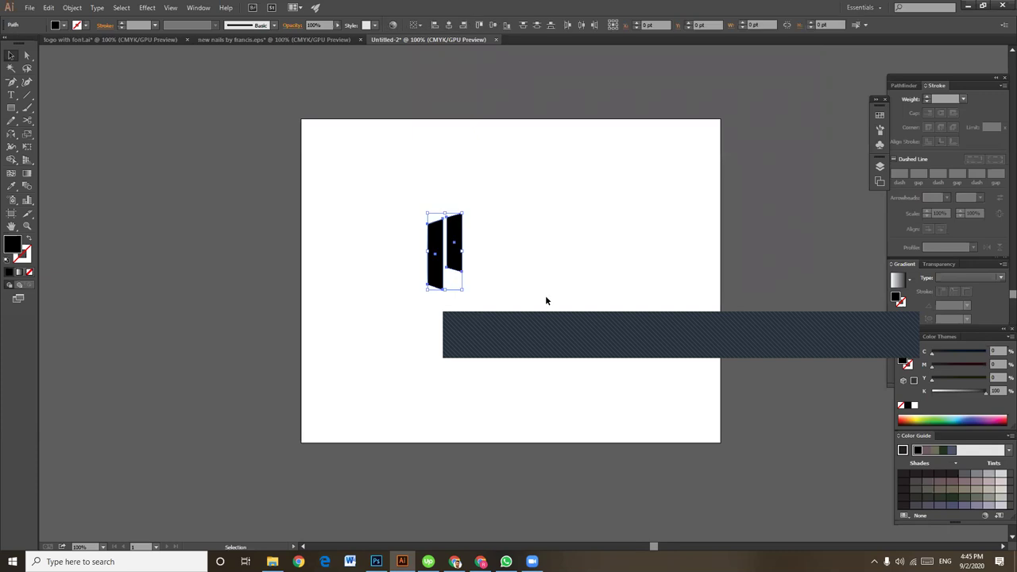
drag(961, 394, 936, 359)
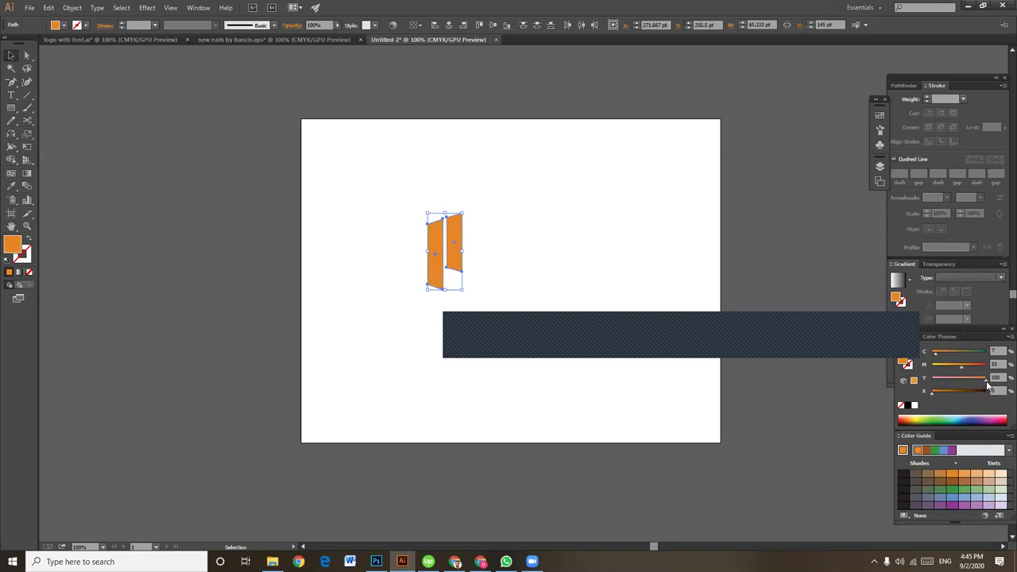
drag(935, 392, 942, 392)
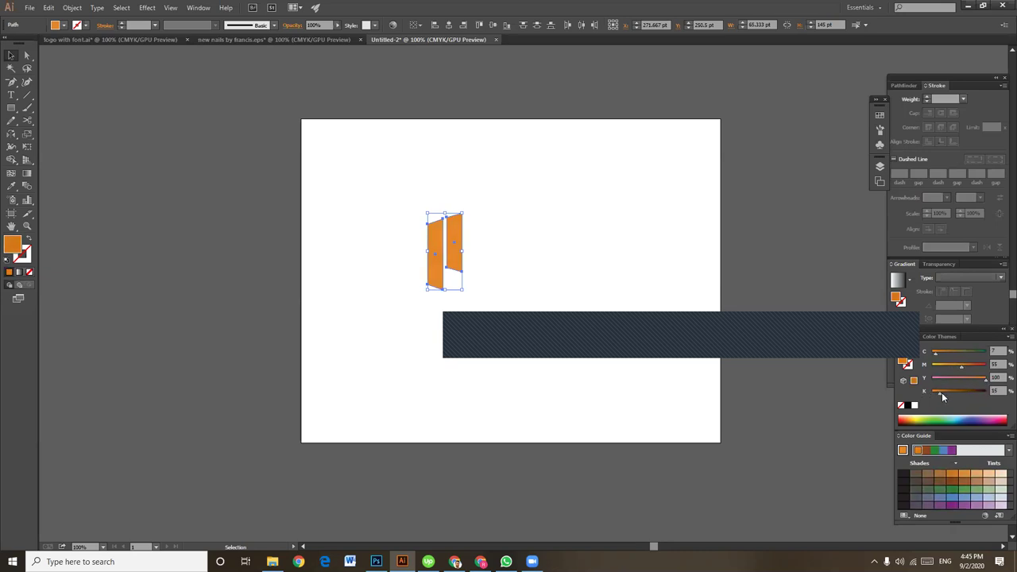
click(541, 237)
drag(407, 182, 533, 331)
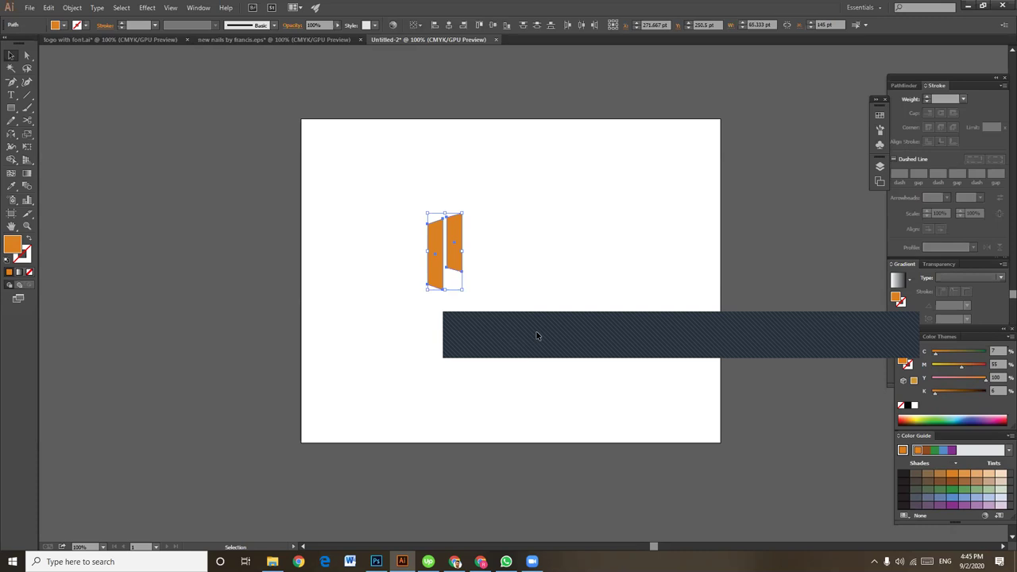
Add the text "reasl states" on the artboard to the right of the orange bars
click(11, 95)
click(546, 245)
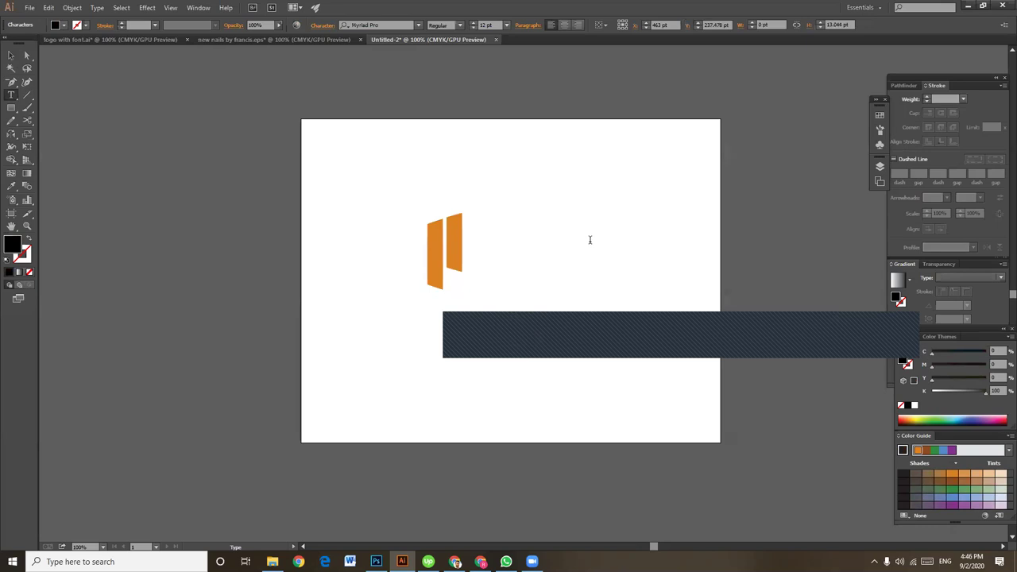
text(reasl states)
click(11, 55)
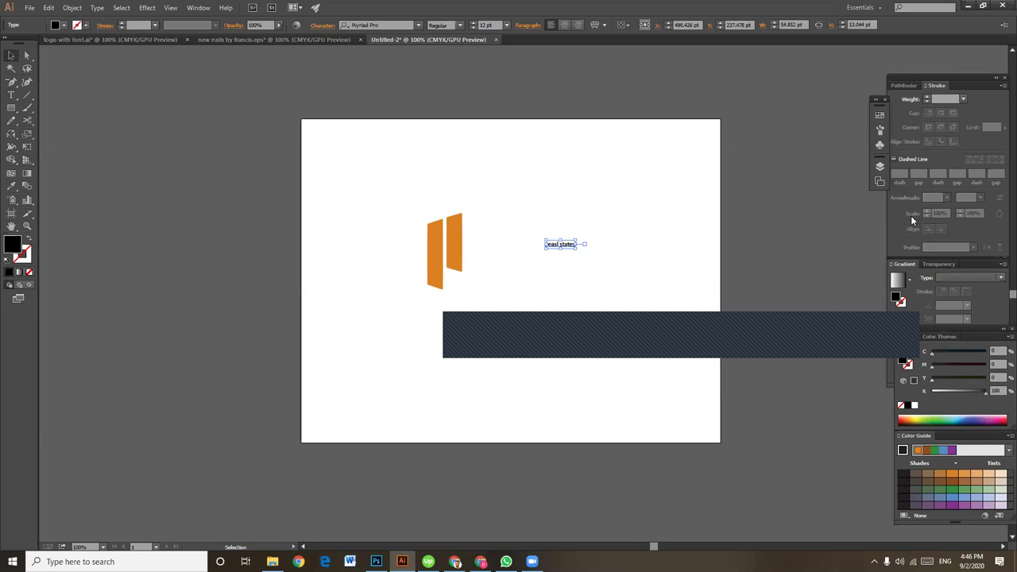
click(455, 227)
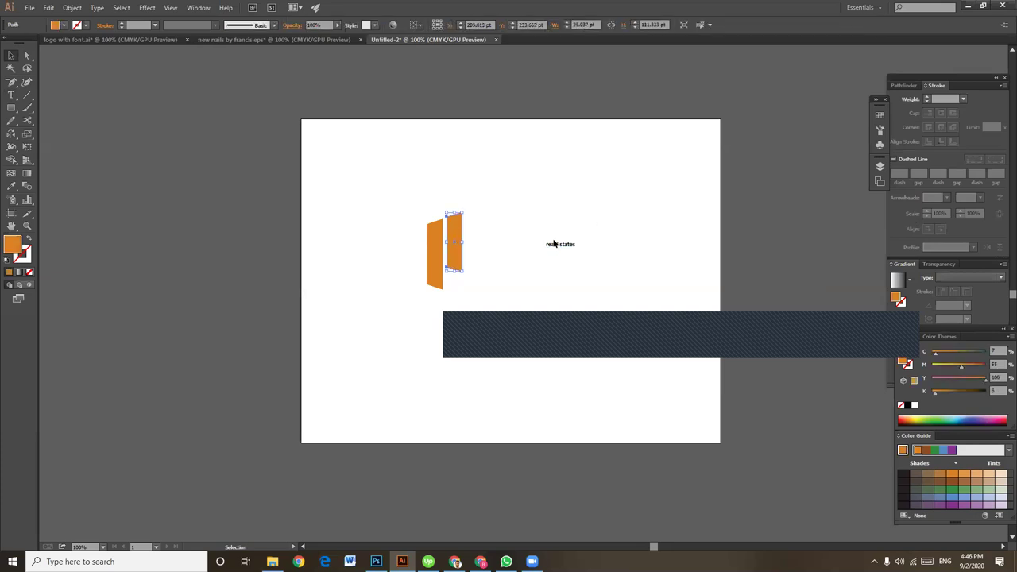
Switch the "reasl states" text to all capitals
click(545, 207)
click(560, 244)
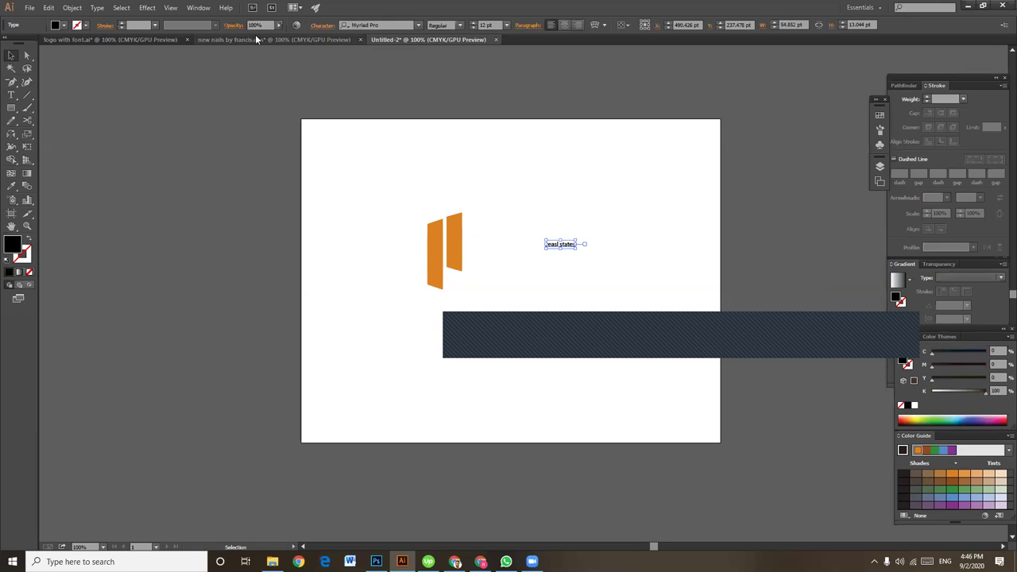
click(322, 25)
click(239, 151)
Move the text beneath the orange bars and enlarge it to about 39.8 pt
drag(566, 247, 438, 301)
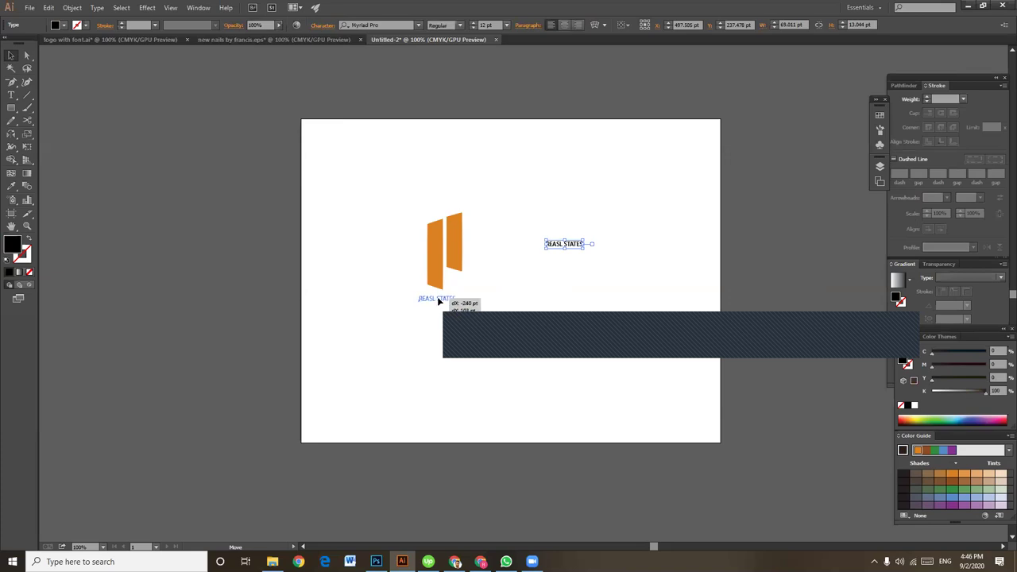
drag(438, 302, 542, 359)
click(548, 408)
drag(500, 320, 459, 314)
Group the two orange bars
click(455, 246)
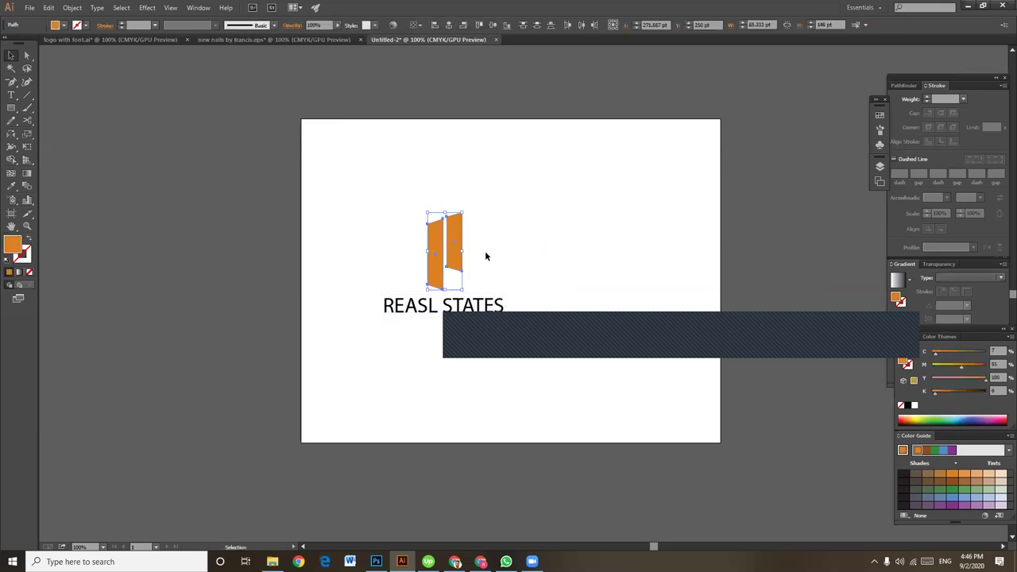
key(v)
click(520, 254)
click(431, 243)
Try the Century font on the REASL STATES text and check its available styles
click(474, 316)
click(475, 313)
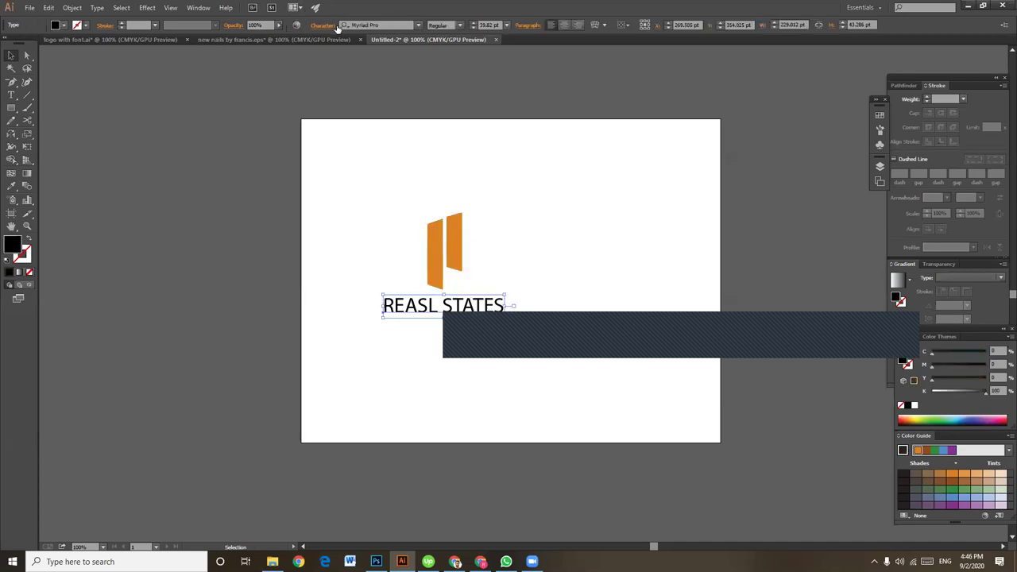
click(394, 25)
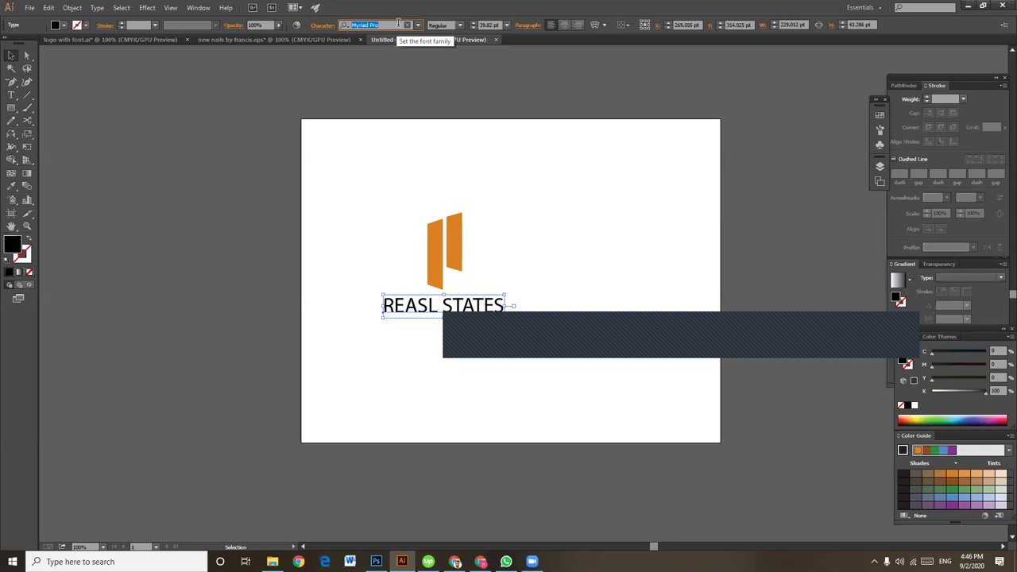
text(cen)
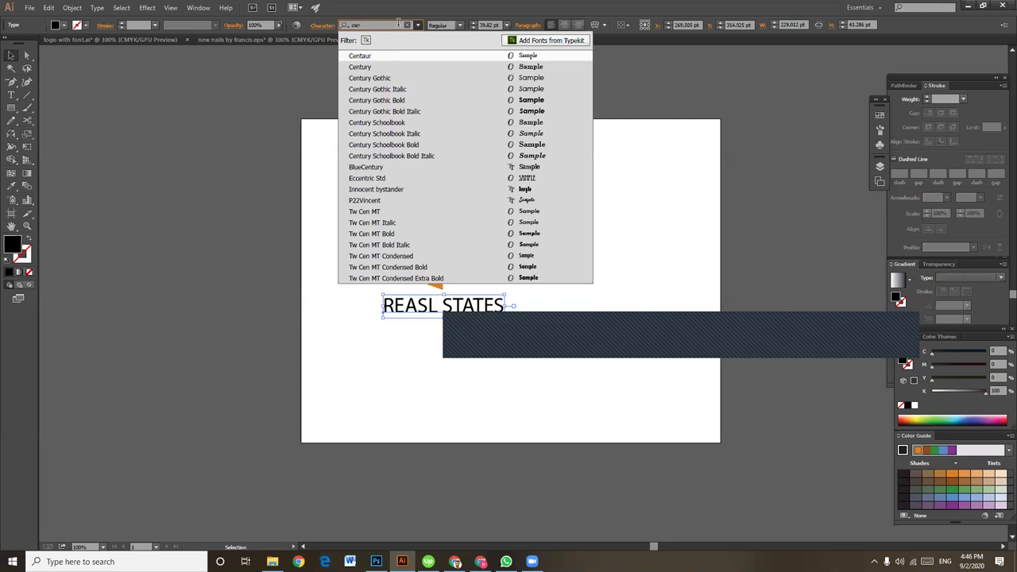
click(480, 65)
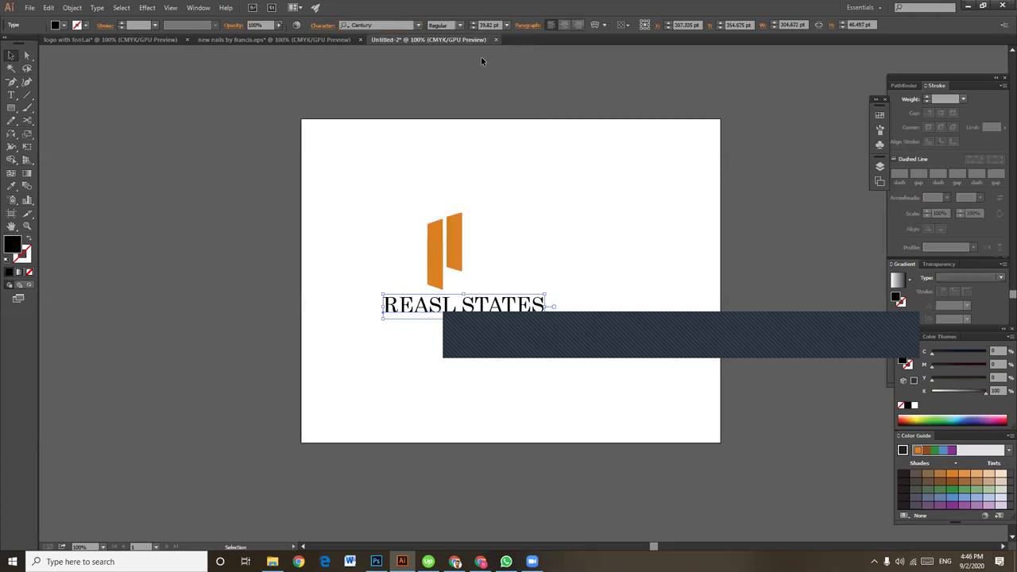
click(459, 25)
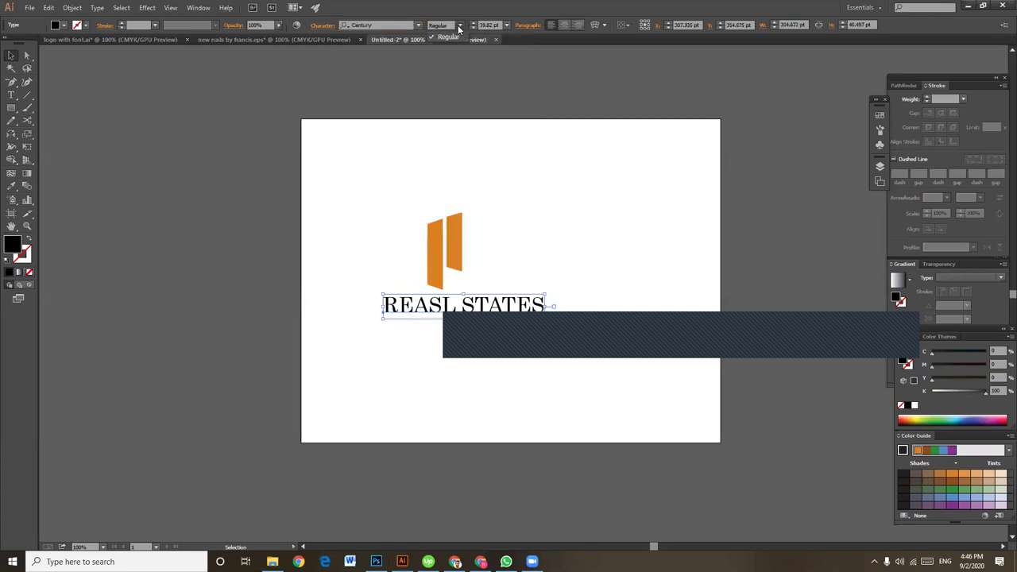
click(461, 25)
Try Helvetica Bold on the REASL STATES text
click(393, 24)
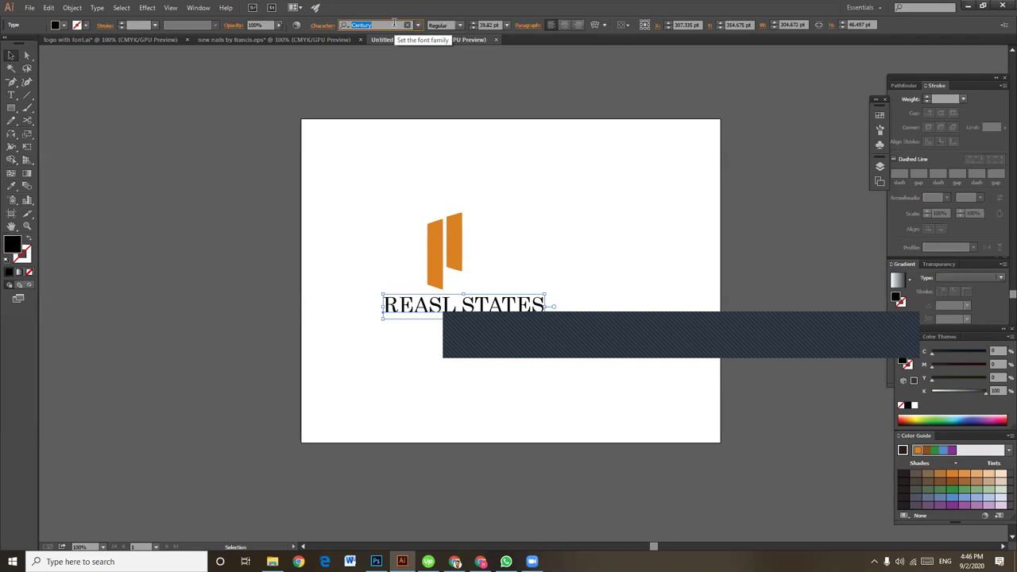
text(helve)
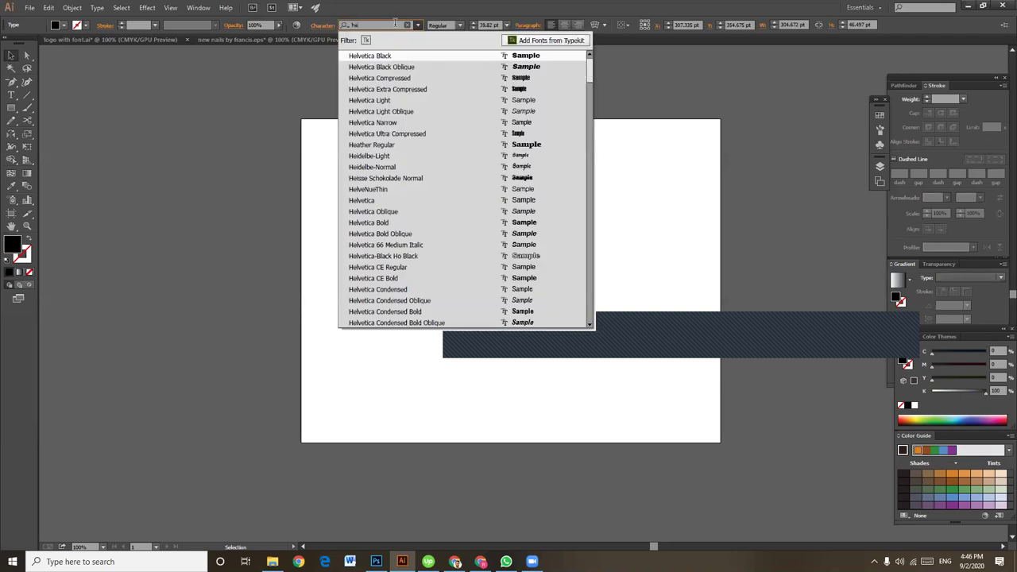
click(532, 180)
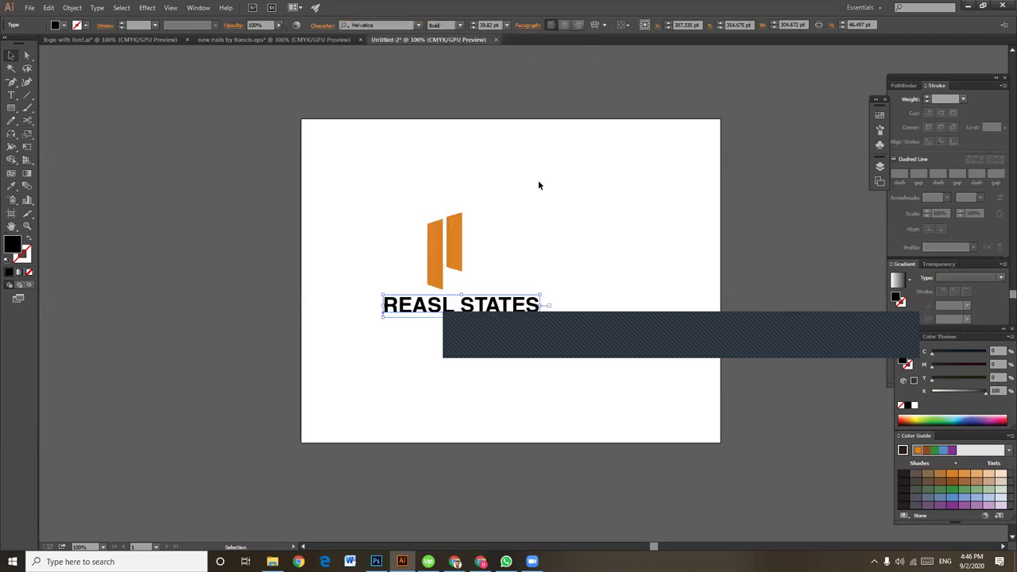
click(580, 266)
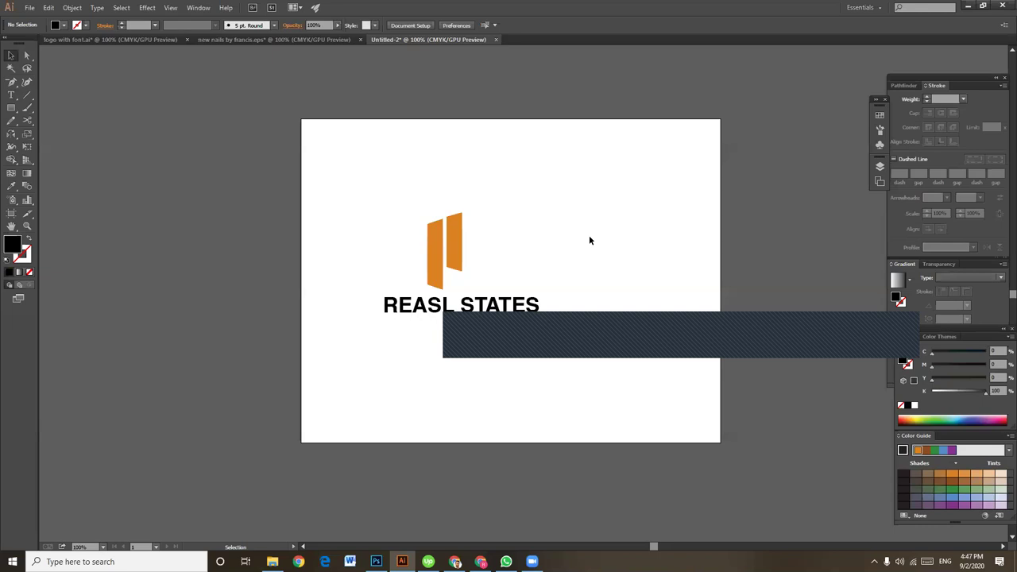
Set the REASL STATES text in Trajan Pro Bold
click(505, 309)
click(382, 25)
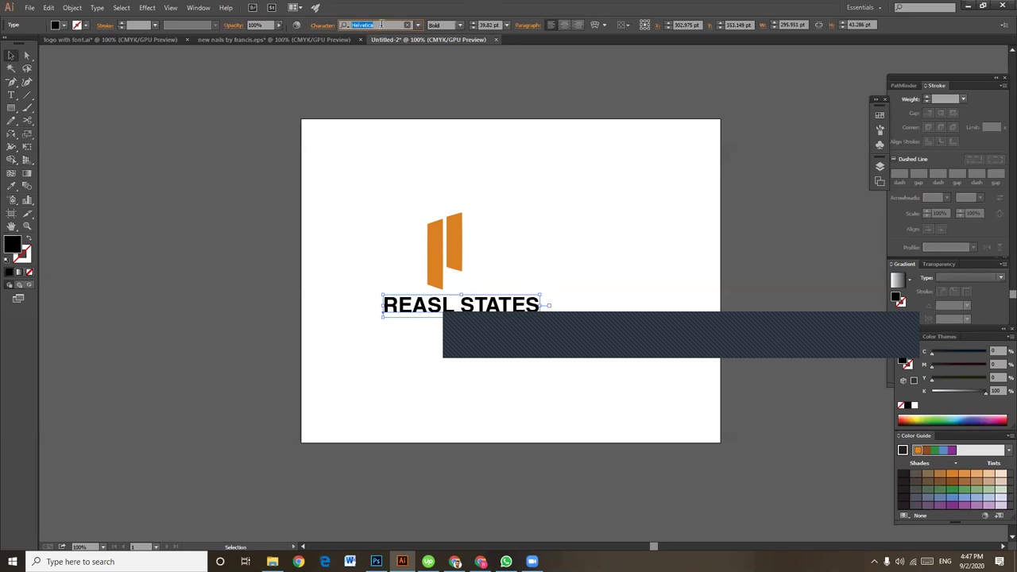
text(trea)
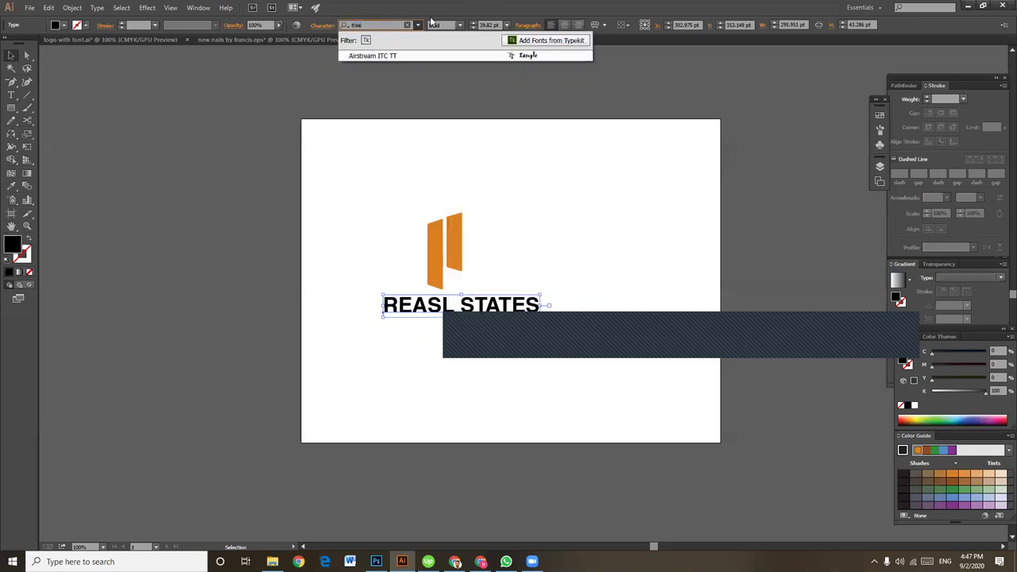
key(BackSpace)
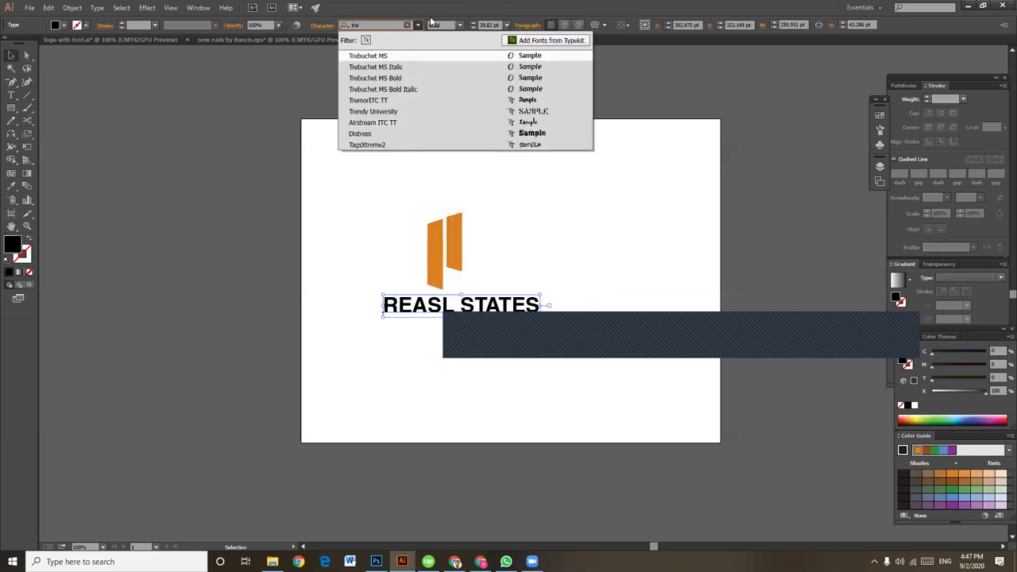
key(BackSpace)
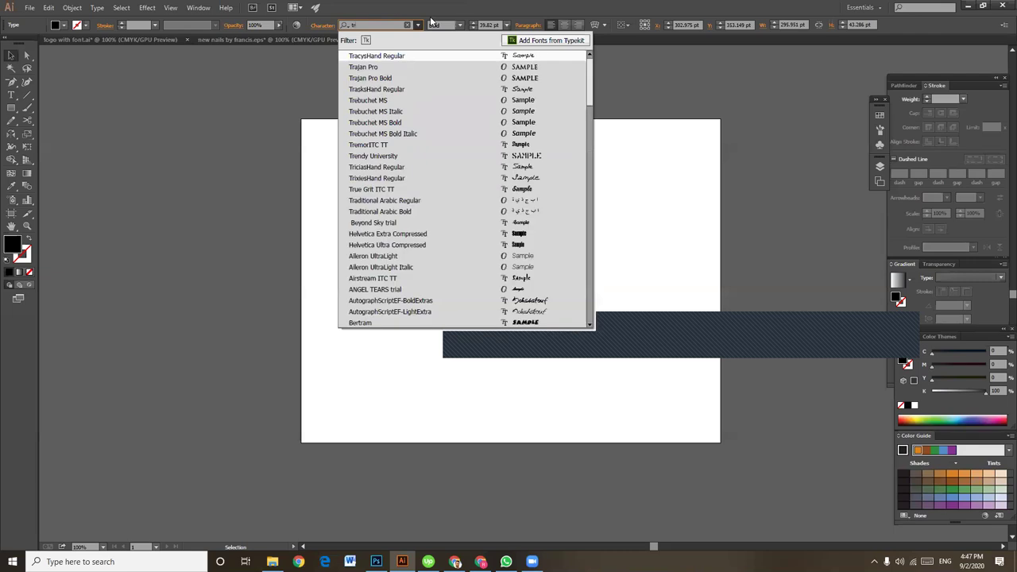
click(404, 78)
click(531, 222)
Reduce the REASL STATES text to 26 pt and reposition it just beneath the orange bars
click(512, 303)
click(474, 28)
click(474, 28)
click(474, 27)
click(474, 28)
click(474, 28)
click(474, 28)
click(474, 28)
click(534, 268)
drag(461, 311, 472, 306)
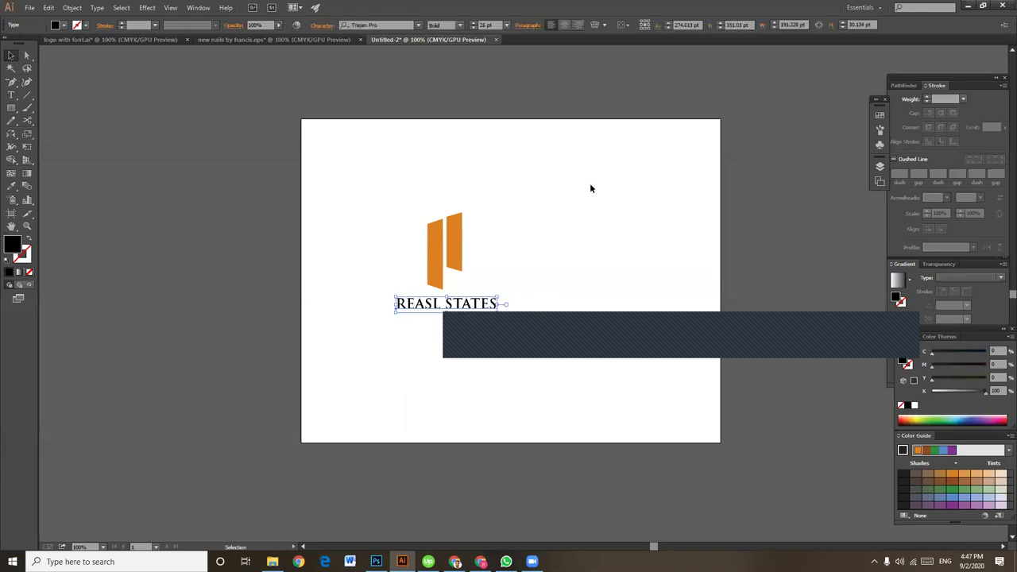
Increase the tracking of the REASL STATES text to 22 and nudge the text slightly to the right
click(323, 28)
click(294, 102)
click(293, 102)
click(294, 101)
click(294, 102)
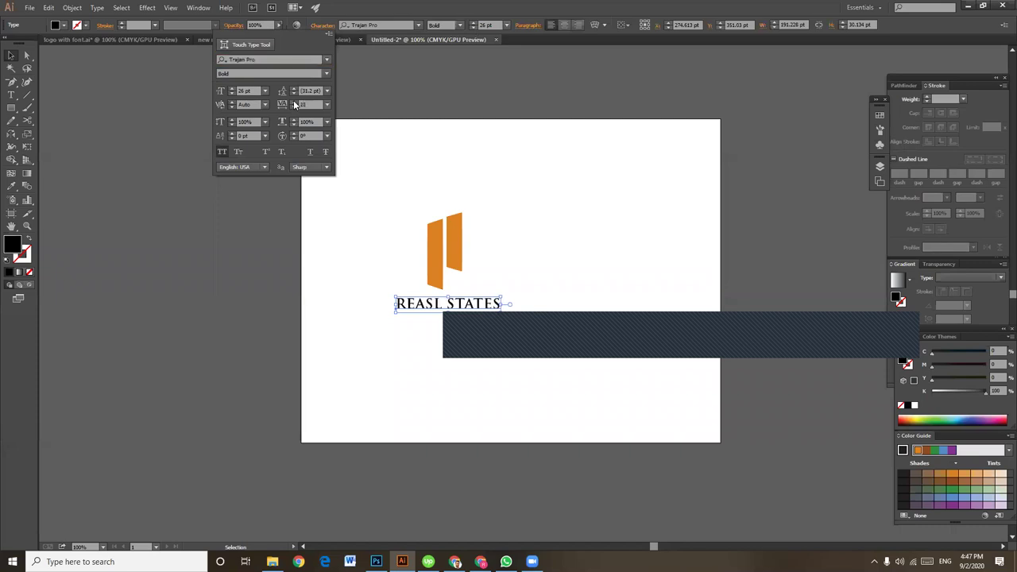
key(Escape)
key(alt+Right)
key(alt+Right)
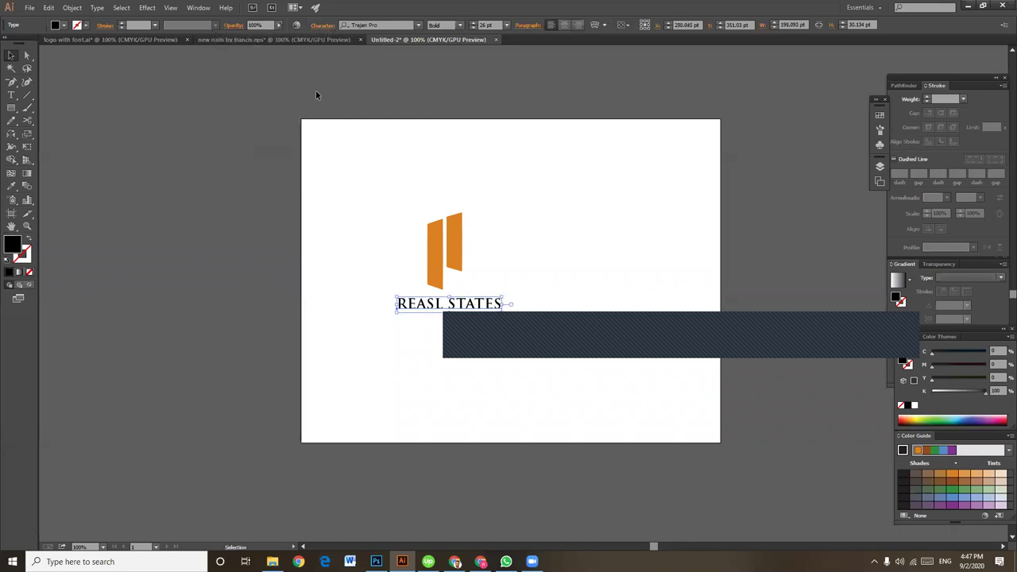
Increase the tracking of the REASL STATES text to 41
click(320, 27)
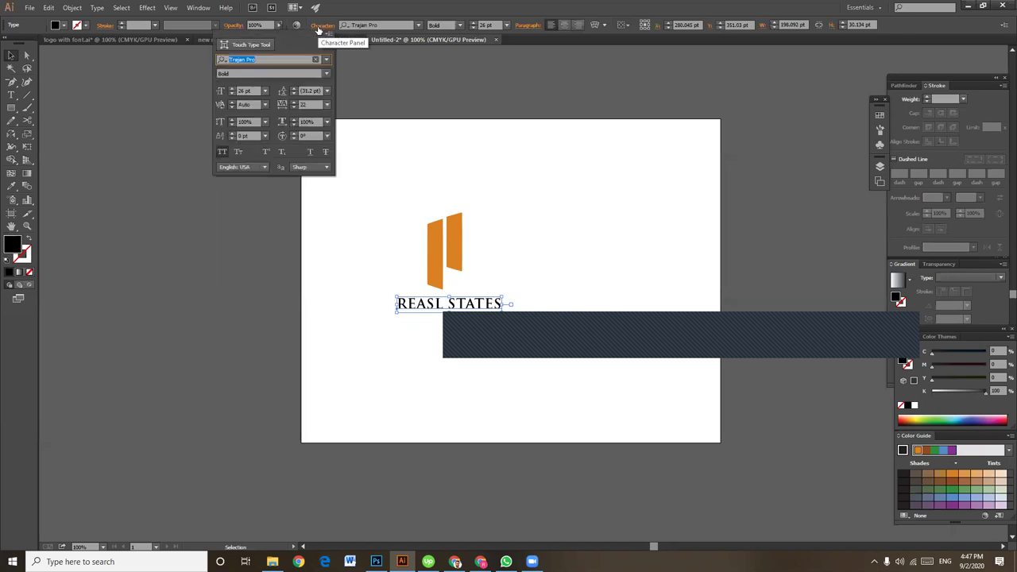
click(293, 102)
click(293, 102)
click(294, 102)
click(293, 102)
click(293, 102)
click(293, 102)
click(294, 101)
click(293, 102)
click(293, 102)
click(293, 101)
click(293, 102)
click(293, 102)
click(293, 101)
click(293, 101)
click(293, 102)
key(Return)
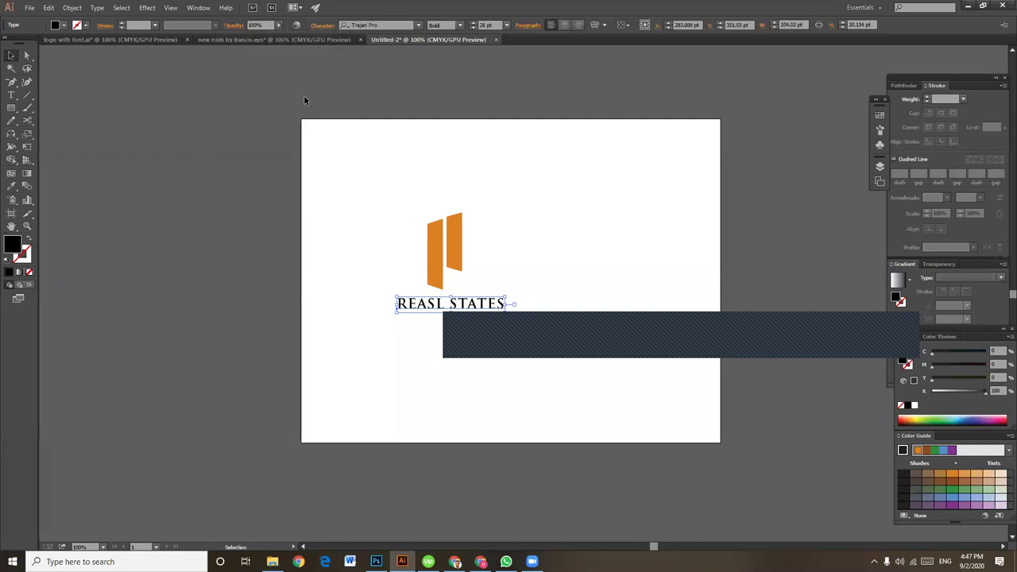
Set the REASL STATES tracking to 150 and shift the text left under the orange bars
click(317, 30)
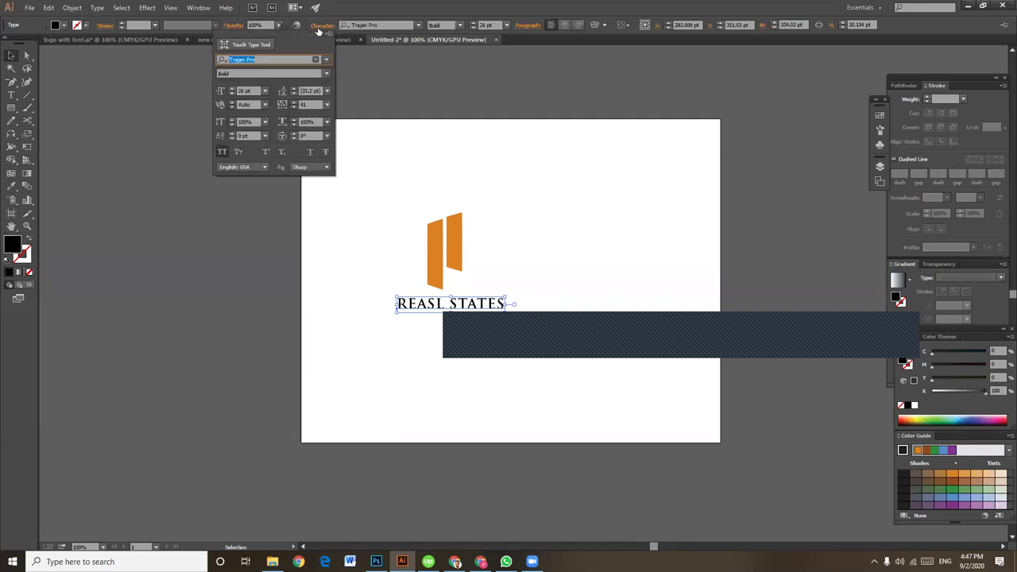
click(308, 103)
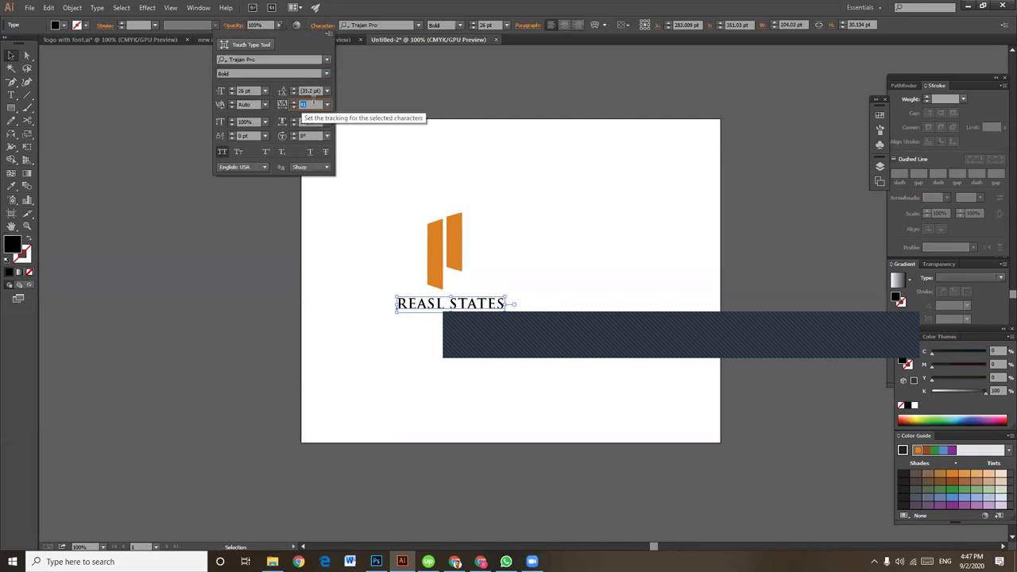
text(100)
key(Return)
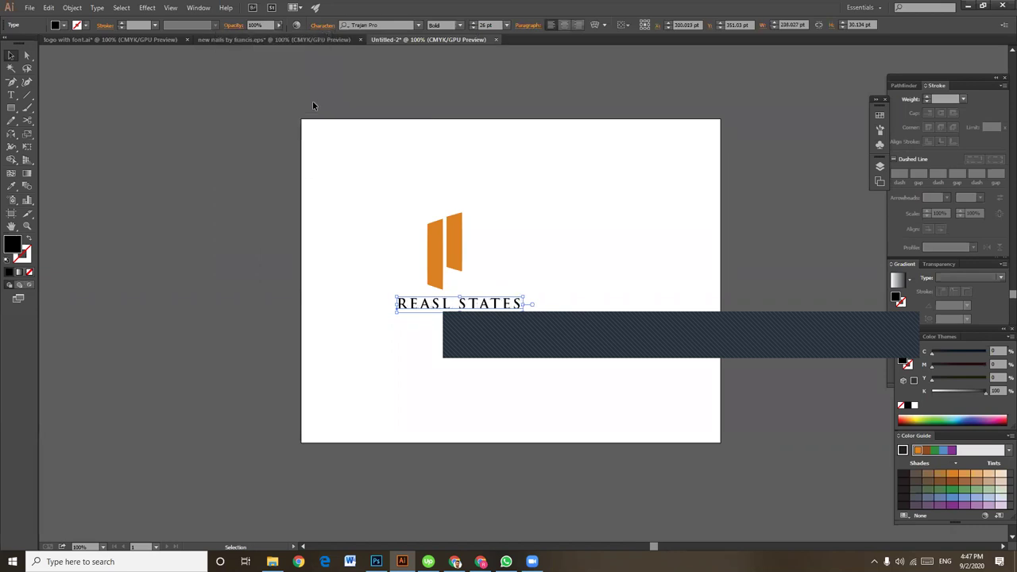
drag(472, 309, 453, 307)
Move the orange bars and the text to the middle of the artboard and align their horizontal centers
click(452, 256)
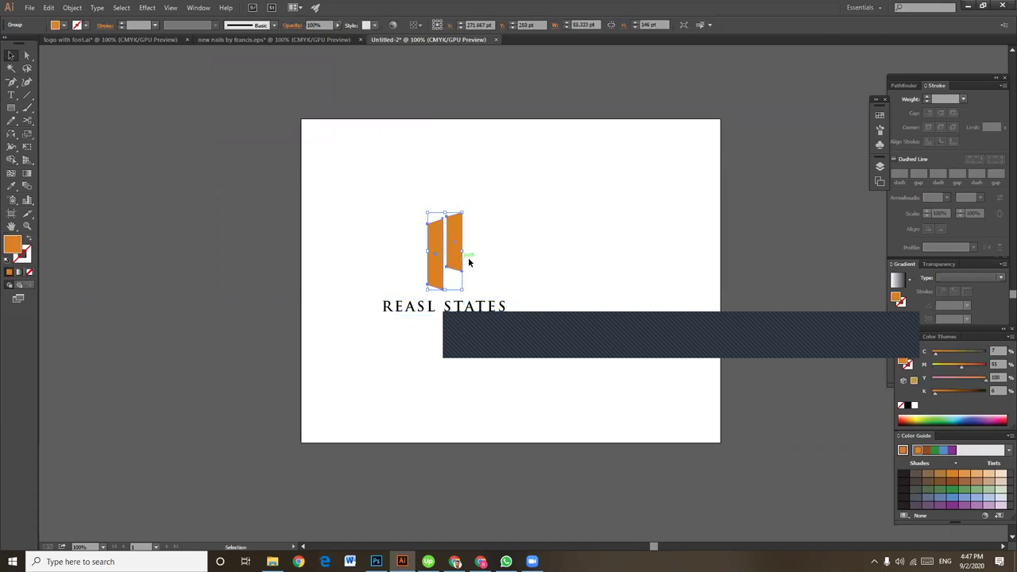
drag(455, 259, 517, 256)
drag(480, 310, 533, 311)
shift+click(513, 265)
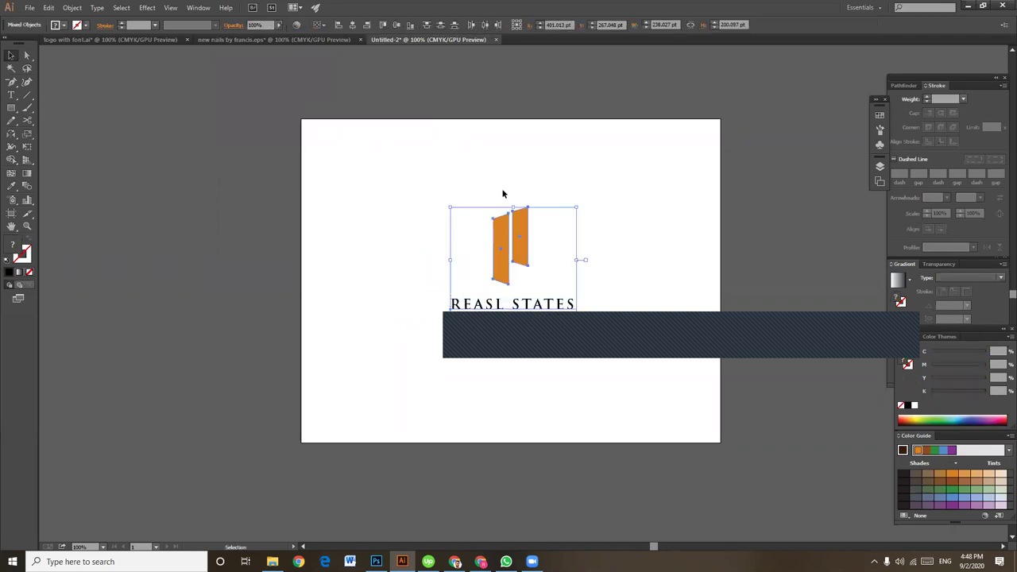
click(352, 25)
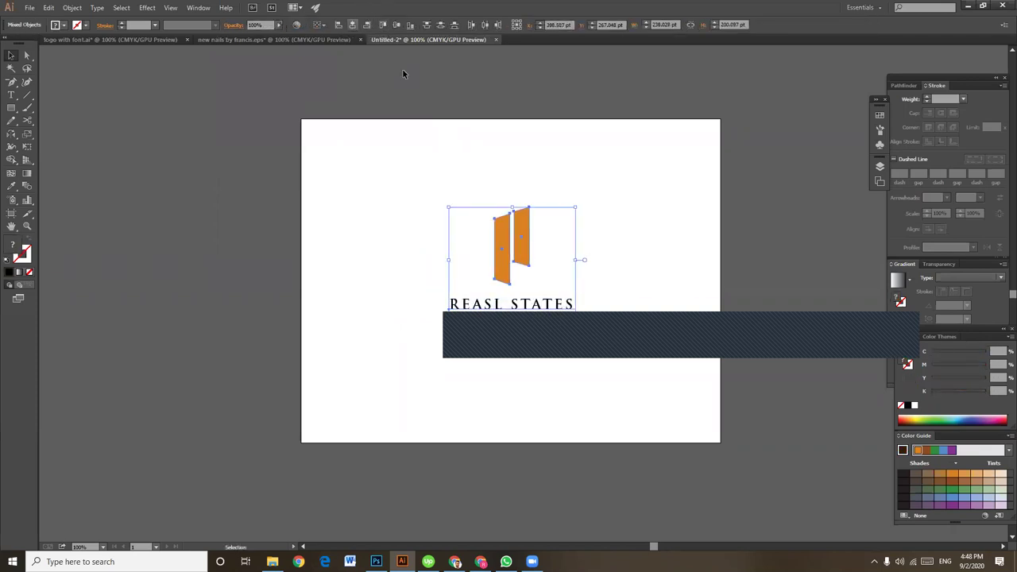
click(601, 183)
Add a second line of text as a separate object beneath REASL STATES
click(555, 308)
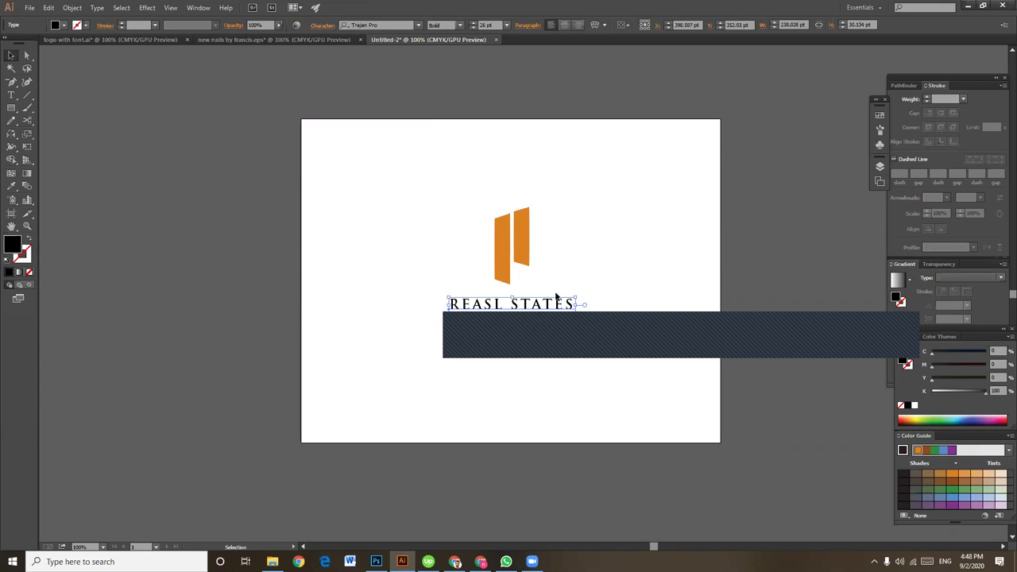
click(543, 337)
key(t)
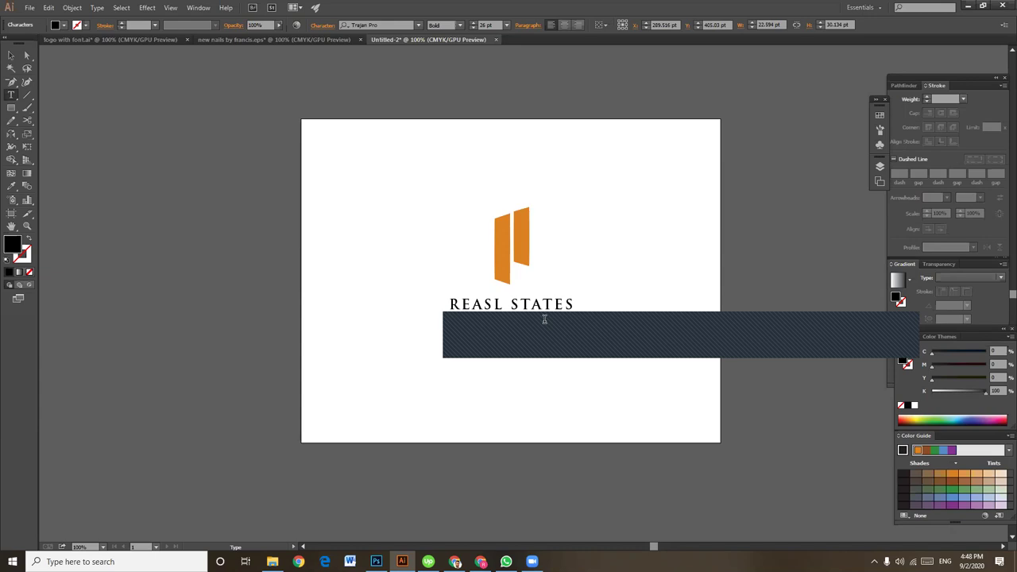
key(BackSpace)
text(R)
key(ctrl+v)
Set the tracking of the second text line to 0
click(321, 26)
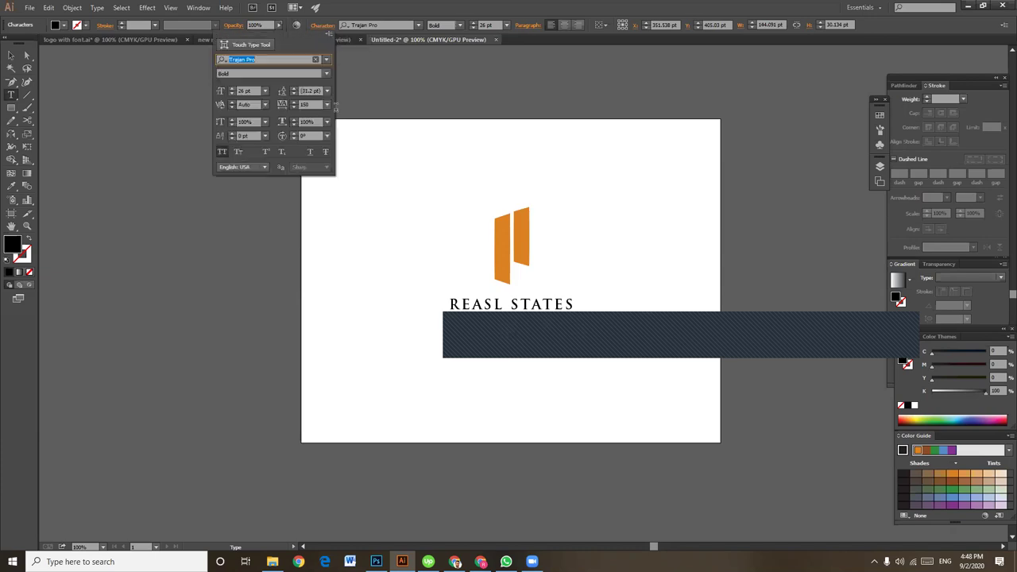
click(327, 104)
click(341, 189)
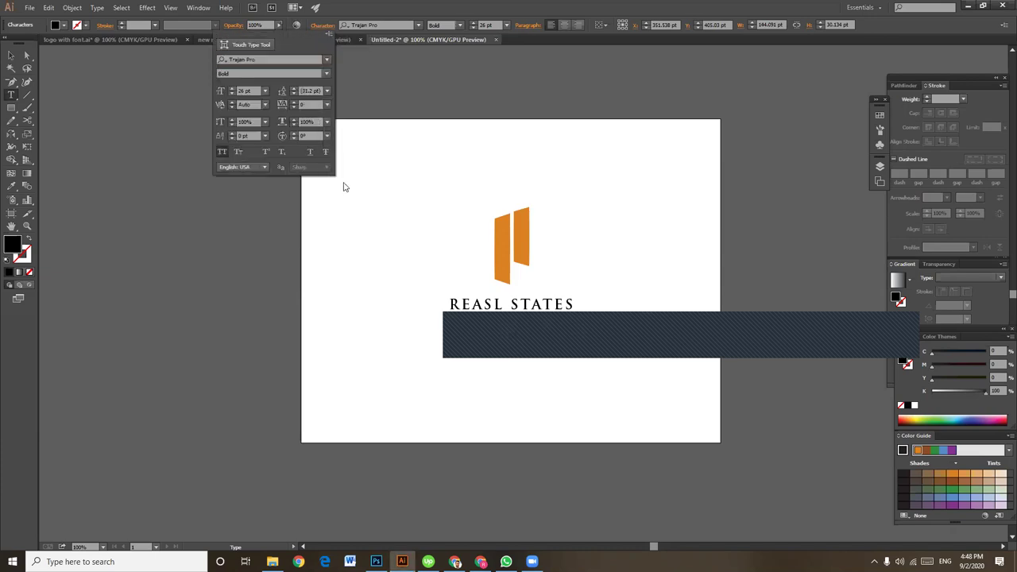
Set the second text line's size to 16 pt and its leading to 23 pt
click(294, 90)
click(294, 93)
click(233, 91)
click(232, 91)
click(232, 94)
click(232, 94)
click(302, 104)
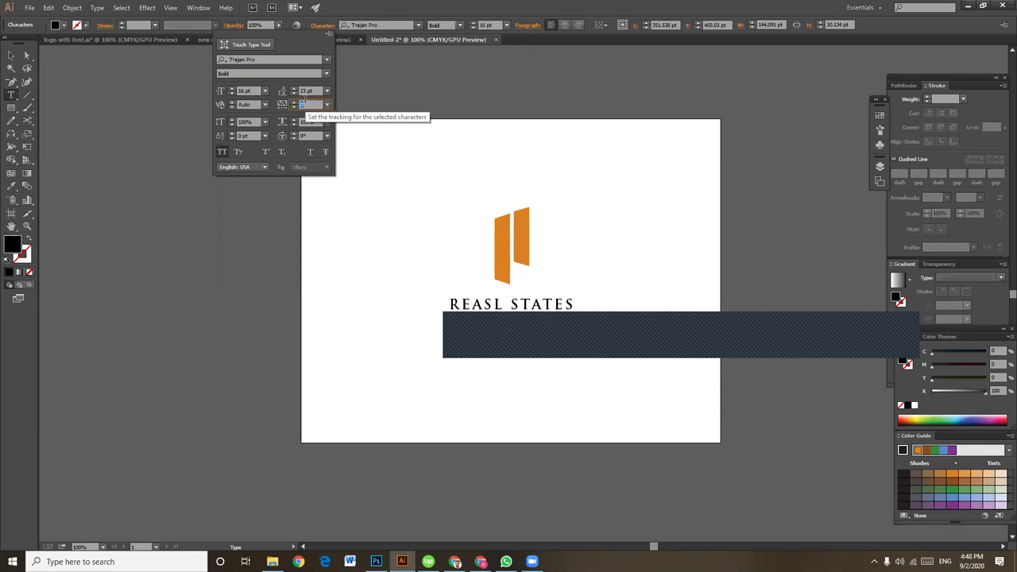
key(Return)
Move the second text line to sit beneath REASL STATES
click(11, 55)
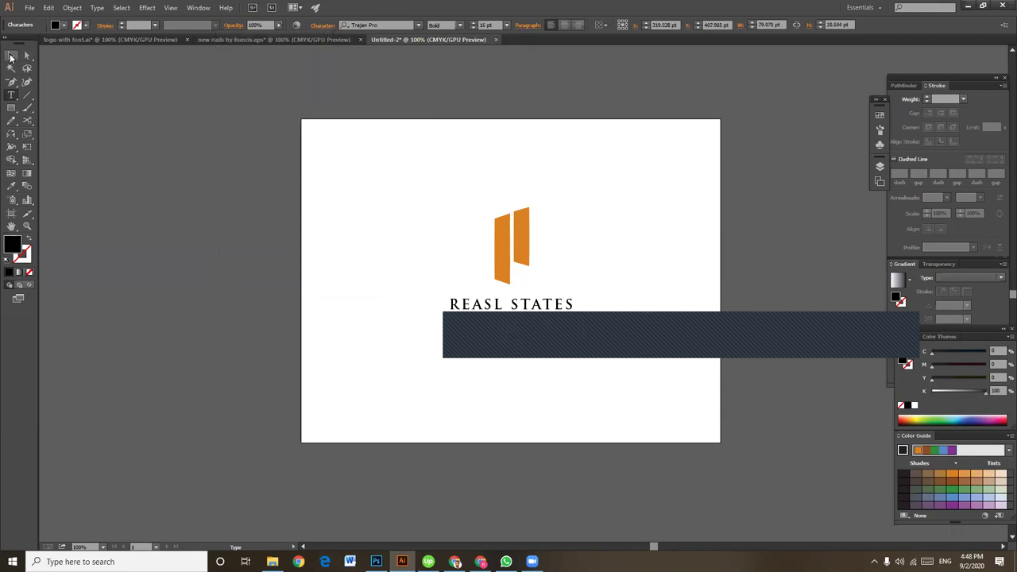
click(413, 339)
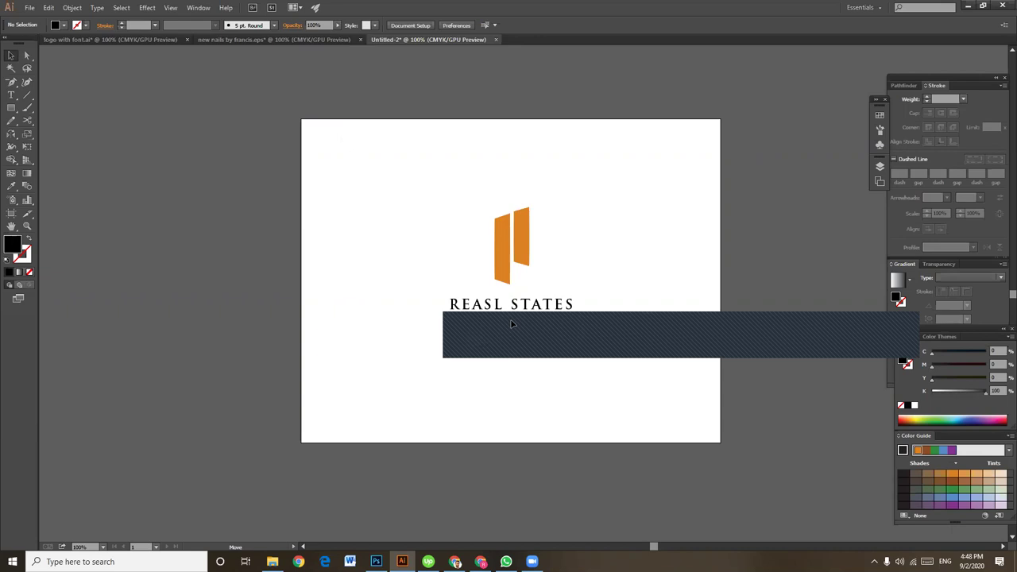
key(ctrl+equal)
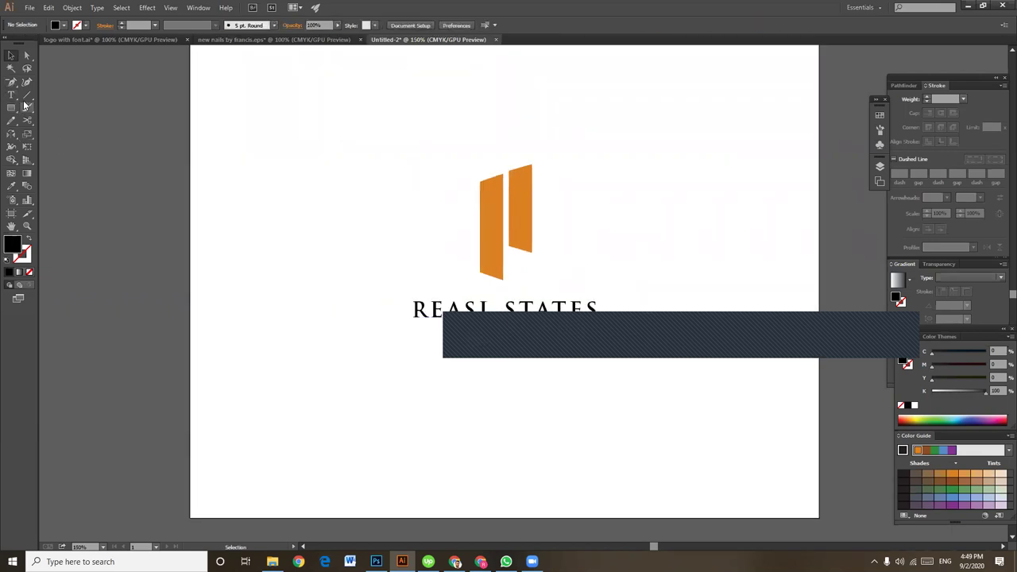
Draw a horizontal line about 58 pt long before the SLOGAN text and give it a 1 pt black stroke
click(25, 98)
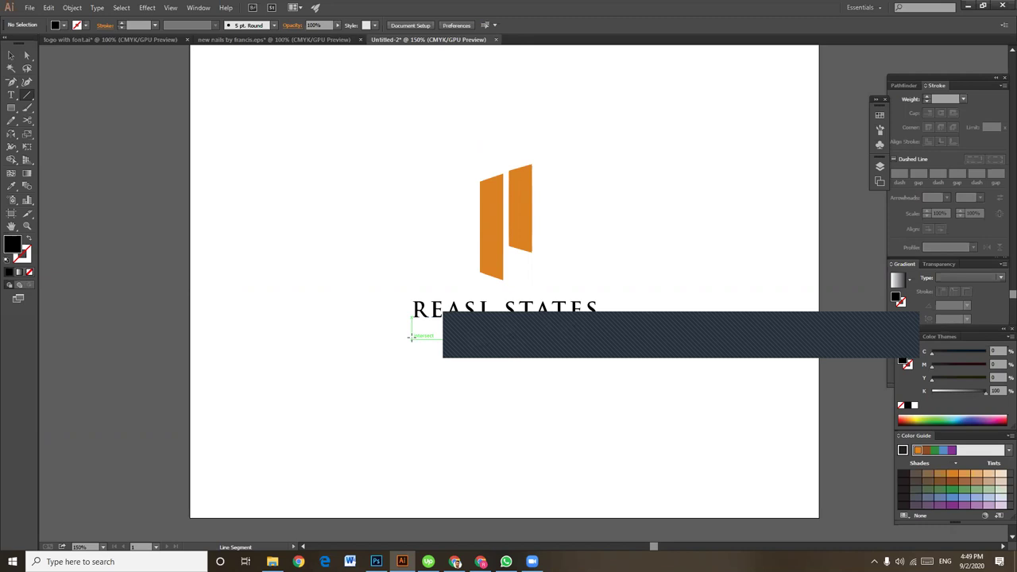
drag(410, 334, 456, 336)
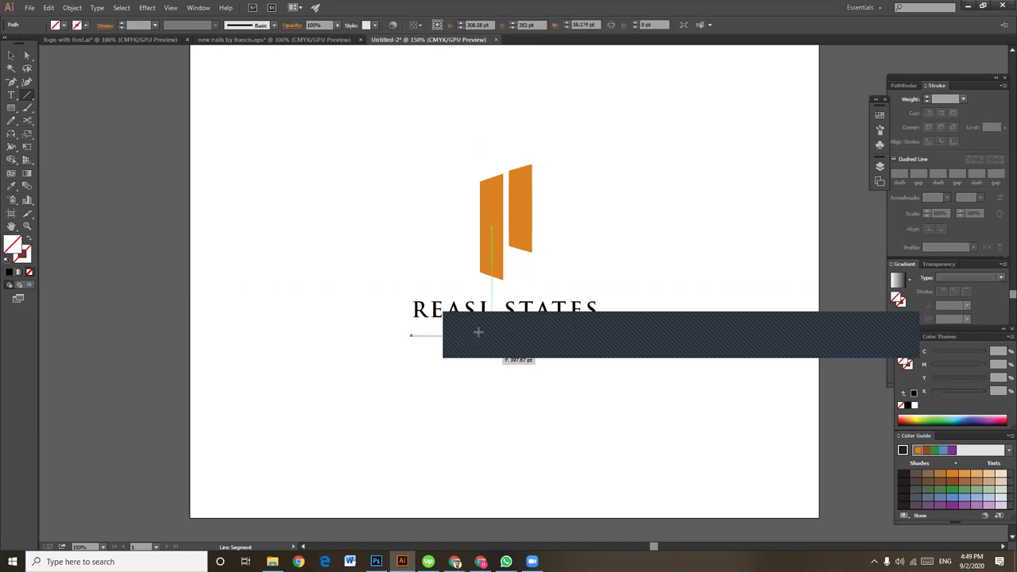
click(121, 23)
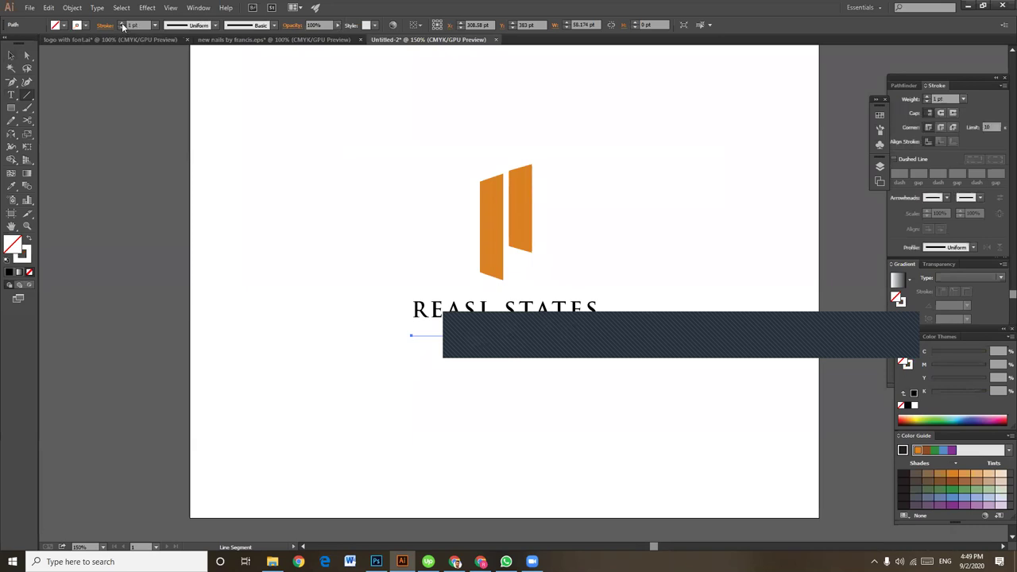
click(28, 239)
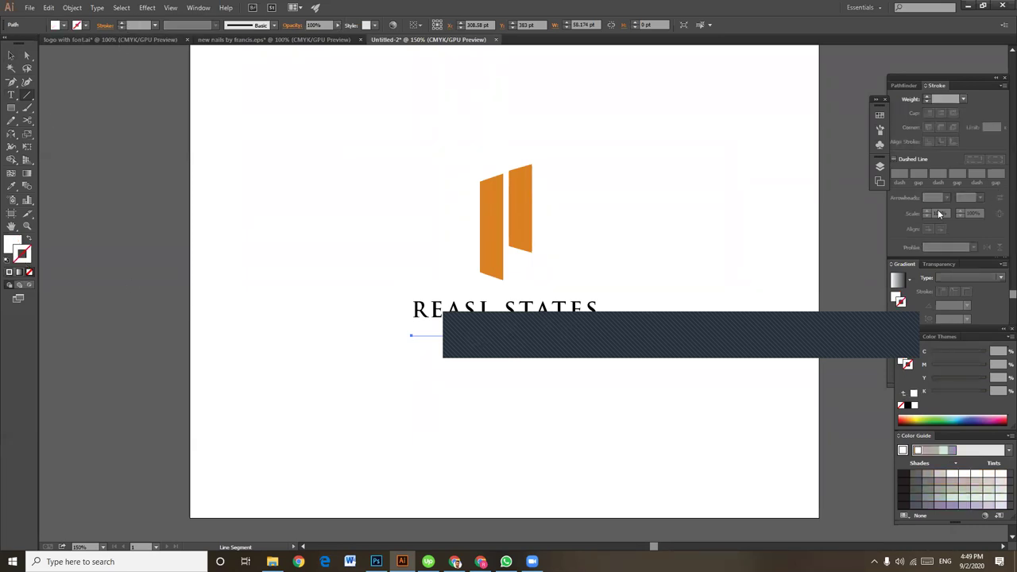
click(28, 238)
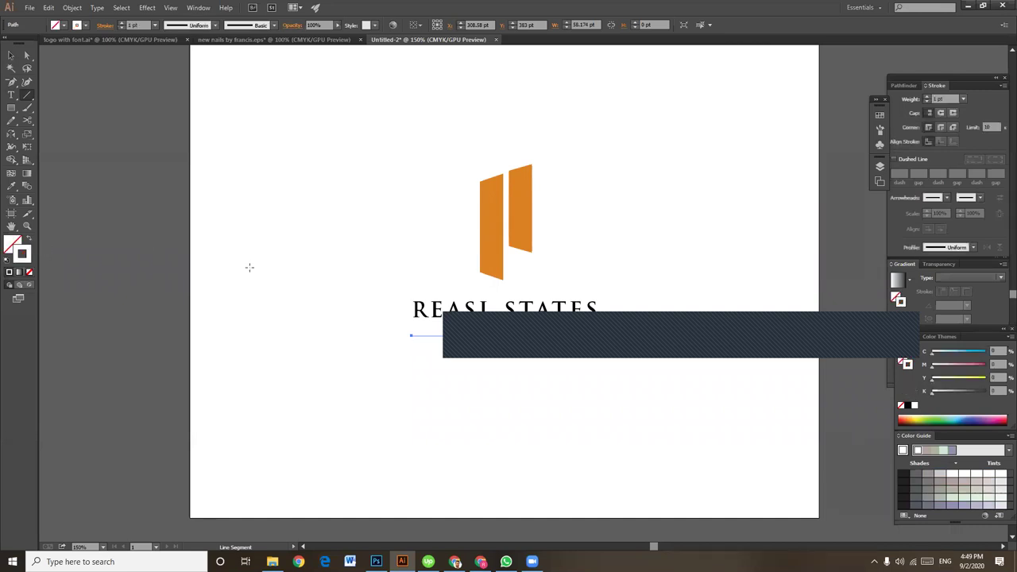
click(985, 392)
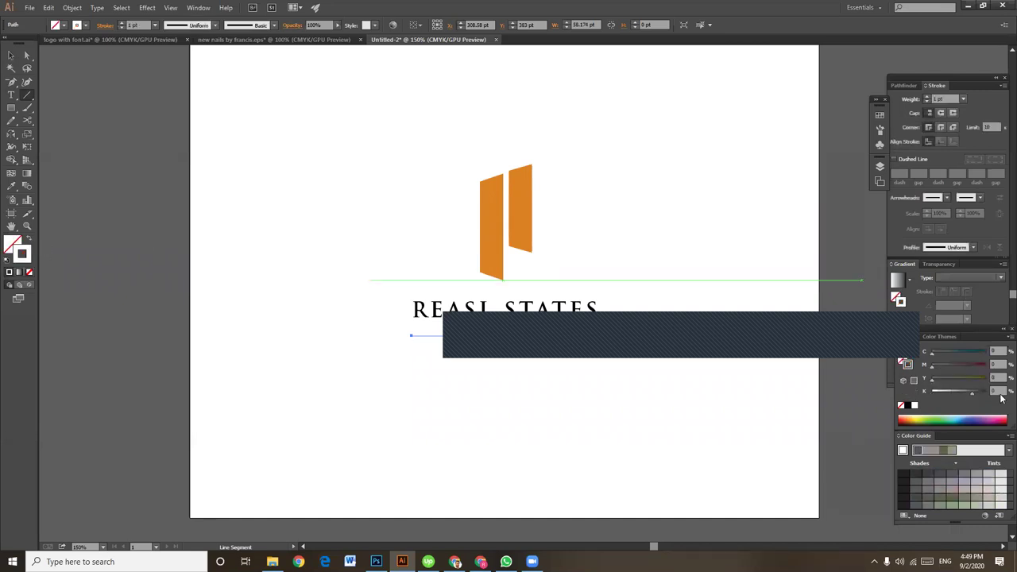
click(9, 56)
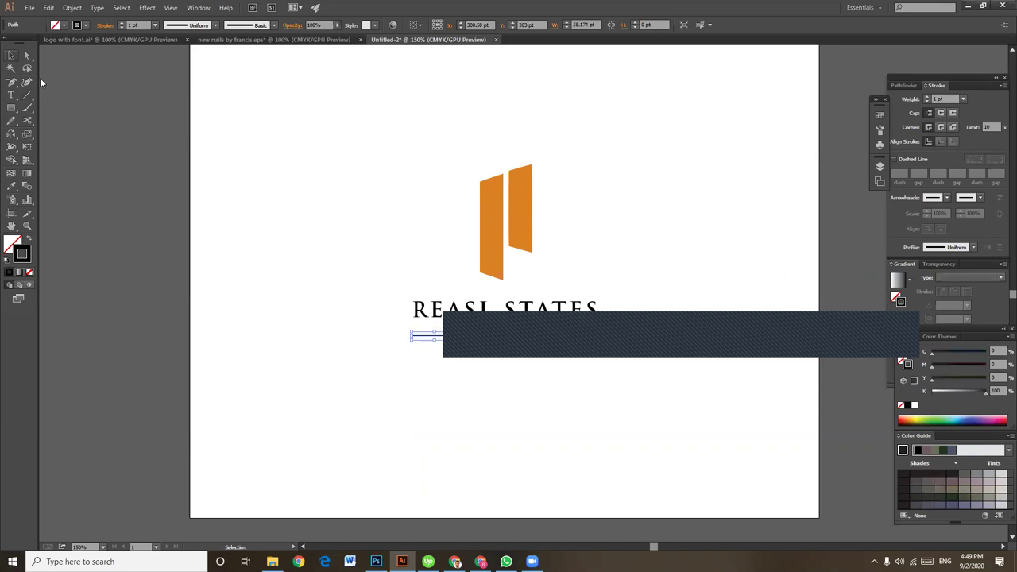
Duplicate the short line to the other side of SLOGAN, ending near the end of REASL STATES
click(492, 411)
drag(429, 335, 566, 336)
click(298, 152)
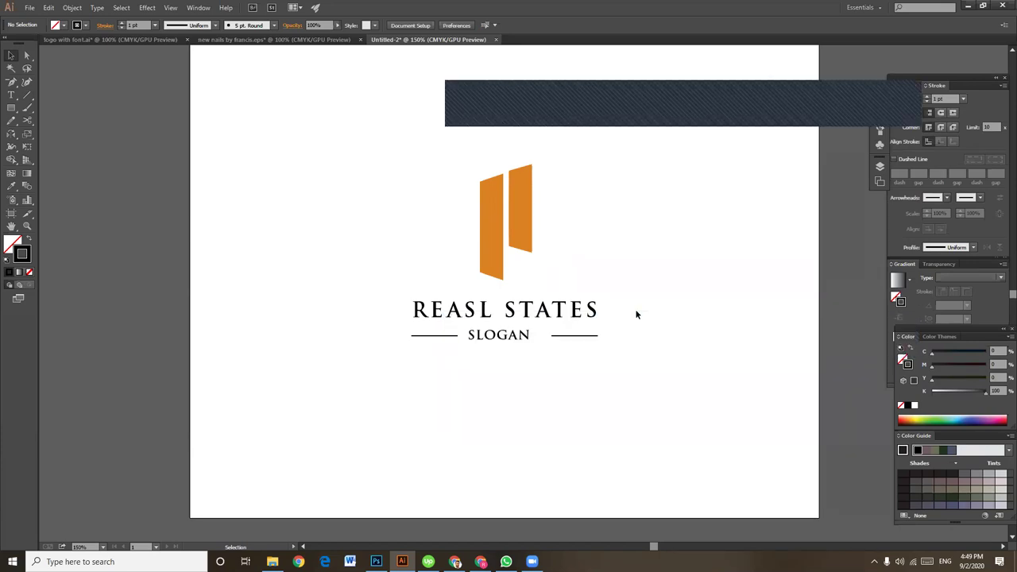
Align the orange bars, REASL STATES and SLOGAN on their horizontal centres
drag(413, 157, 620, 279)
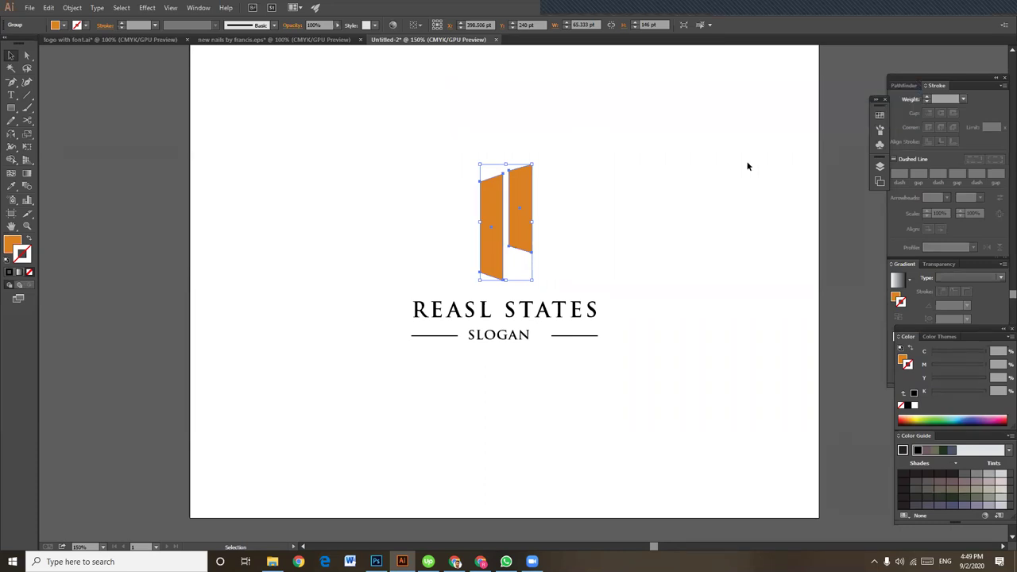
click(494, 341)
click(490, 335)
click(522, 316)
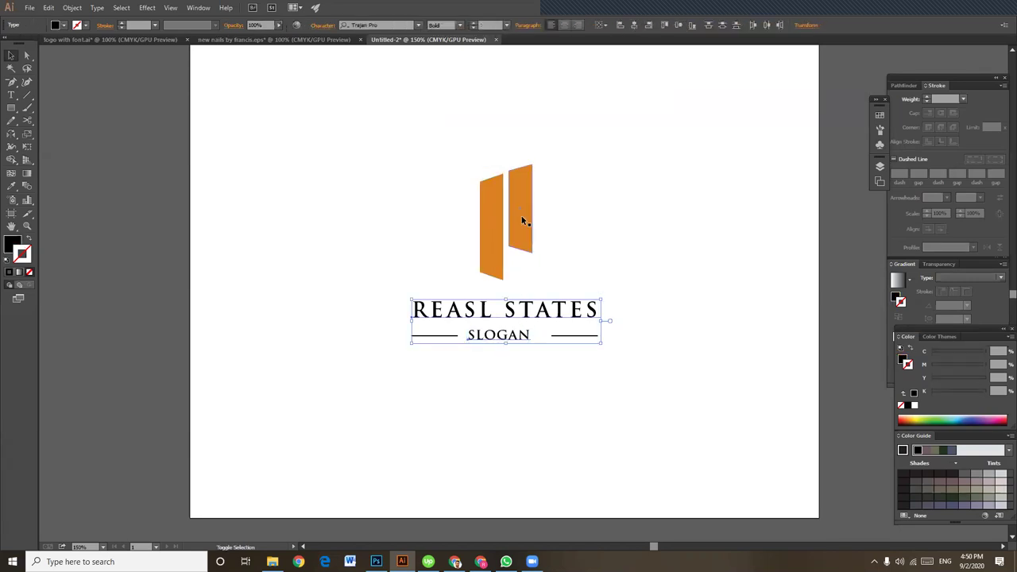
shift+click(519, 211)
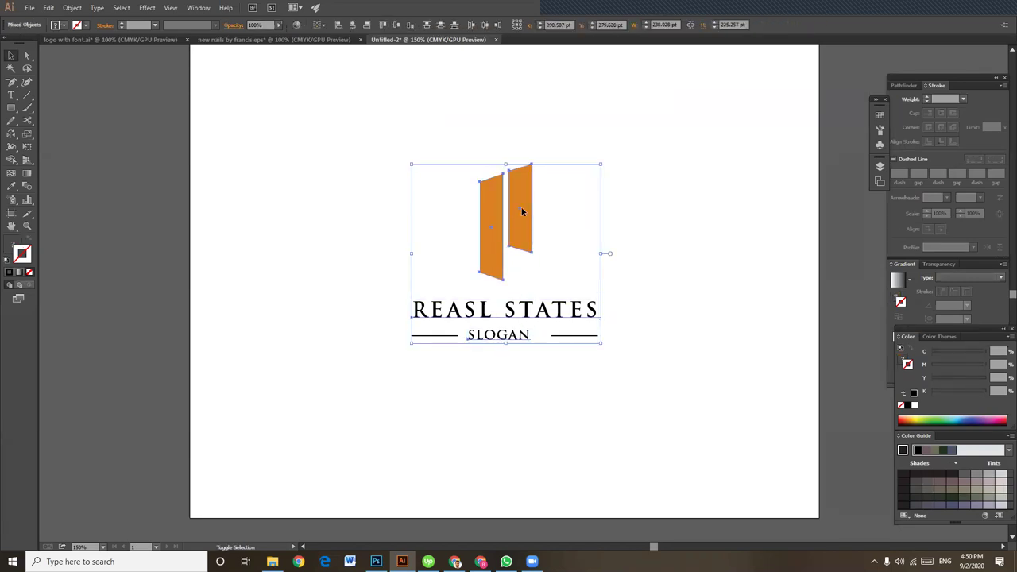
click(352, 25)
click(681, 368)
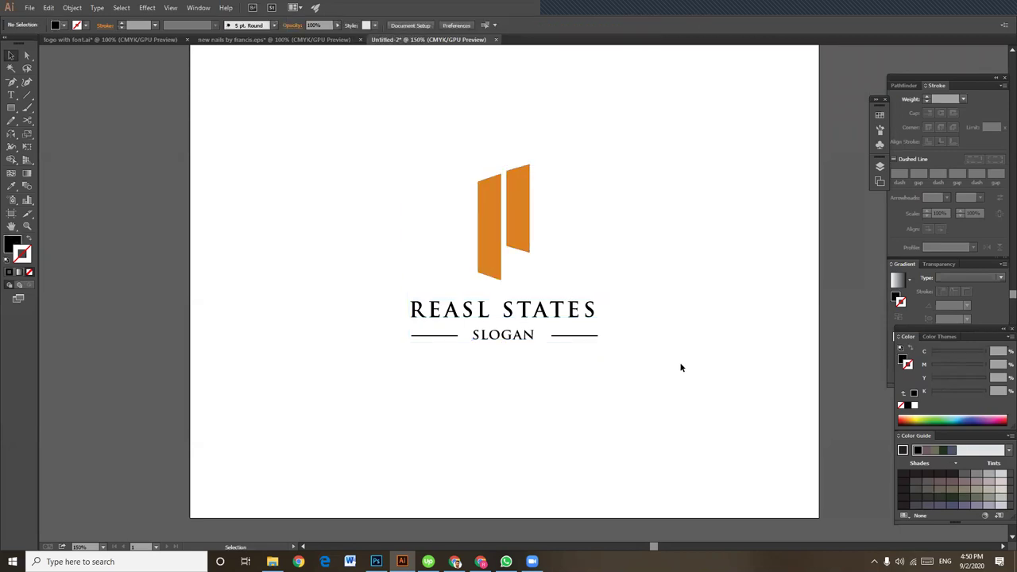
Nudge both lines beside SLOGAN two increments left to line up with the width of REASL STATES
click(589, 336)
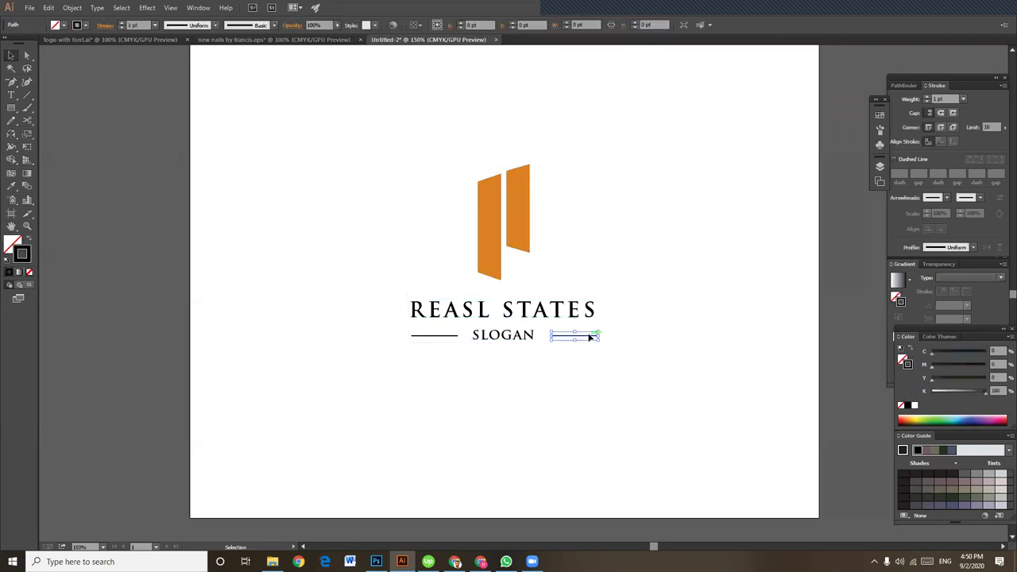
shift+click(420, 337)
key(Left)
key(Left)
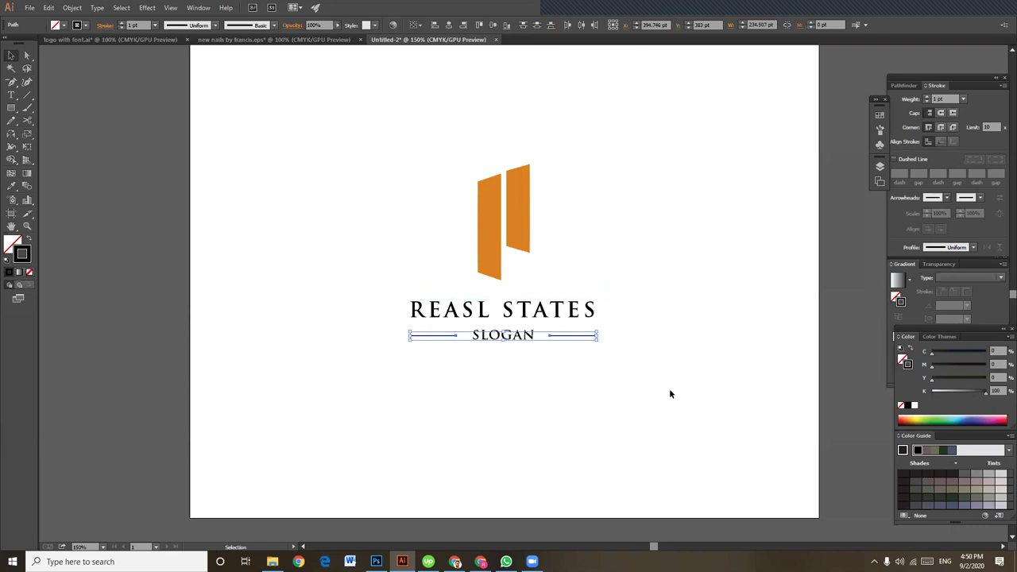
click(669, 394)
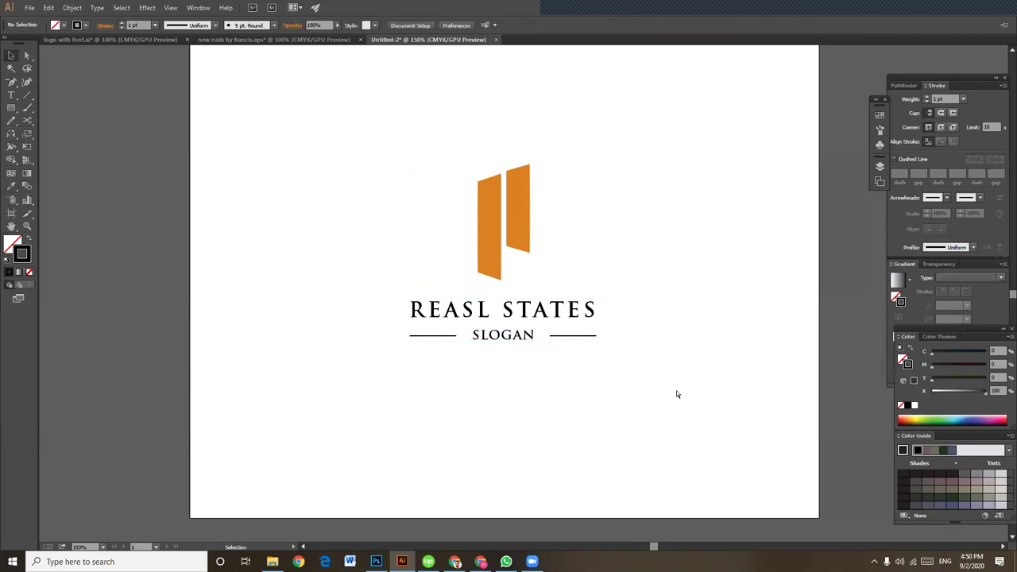
Place a duplicate of the complete logo outside the artboard, above and to its left
key(ctrl+minus)
key(ctrl+minus)
key(ctrl+minus)
key(ctrl+minus)
drag(465, 239, 548, 330)
drag(517, 292, 312, 193)
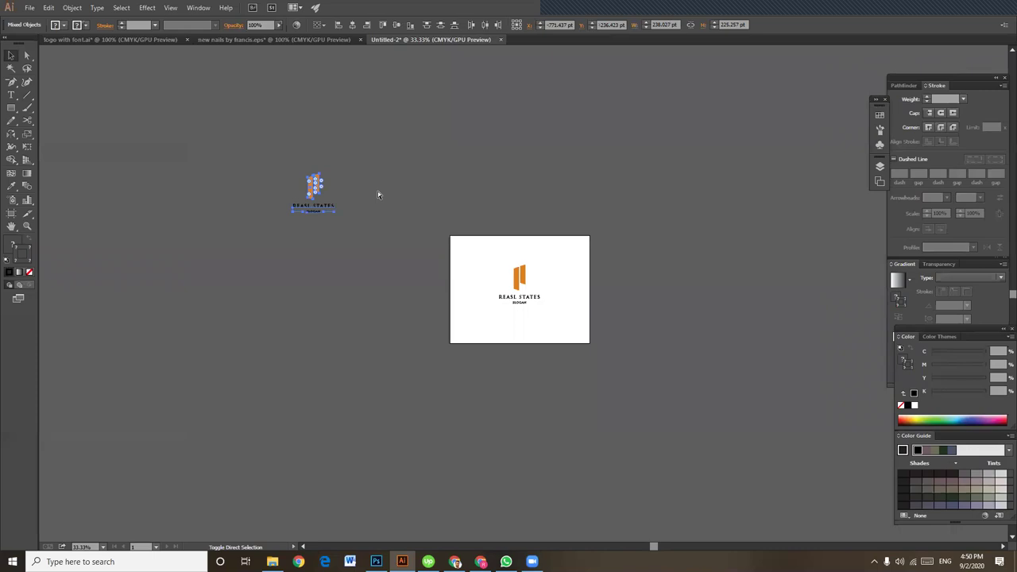
Convert the text of the logo on the artboard to outlines
drag(468, 243, 585, 342)
key(ctrl)
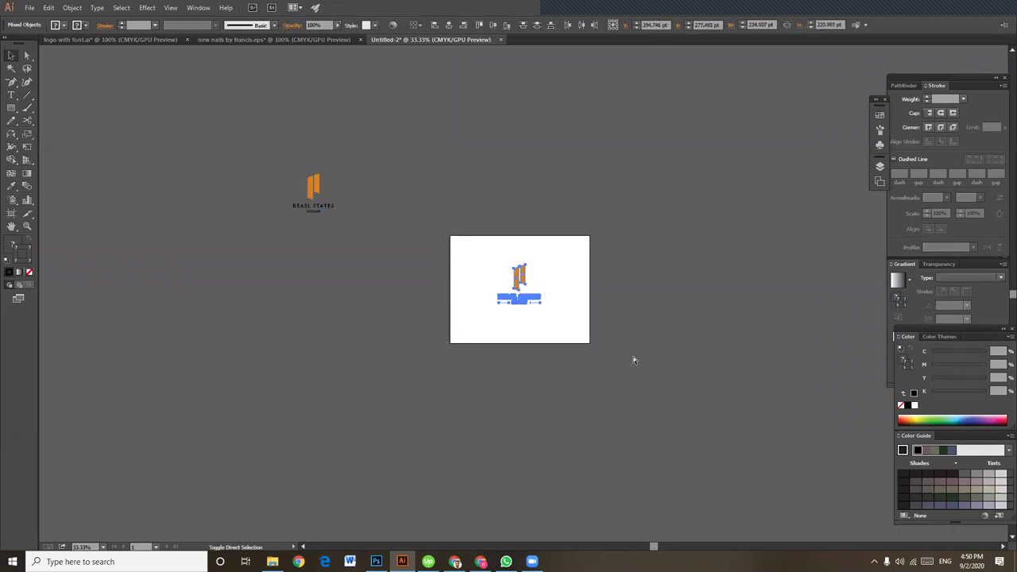
click(609, 384)
Nudge the outlined name, the slogan and both lines three increments up, closer to the orange bars
key(ctrl+0)
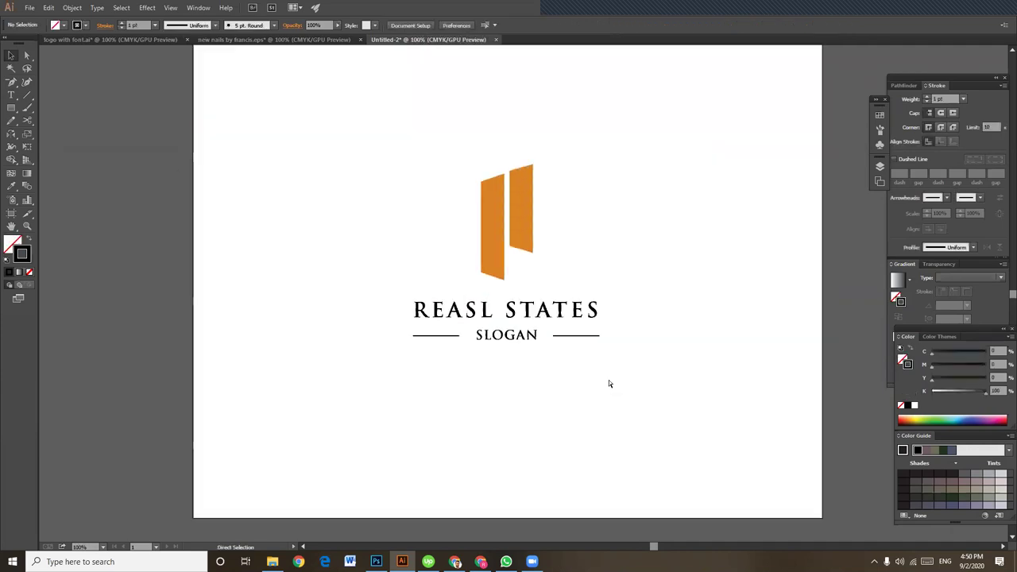
drag(352, 156, 386, 307)
key(Up)
key(Up)
key(Up)
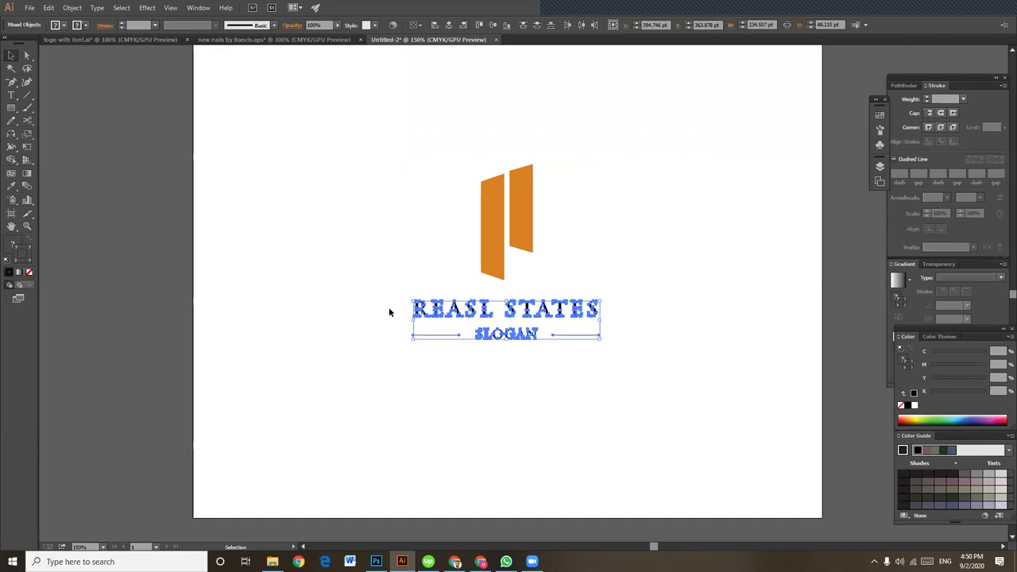
key(ctrl+h)
click(698, 318)
Scale the whole logo on the artboard down proportionally about its centre
key(ctrl+minus)
key(ctrl+minus)
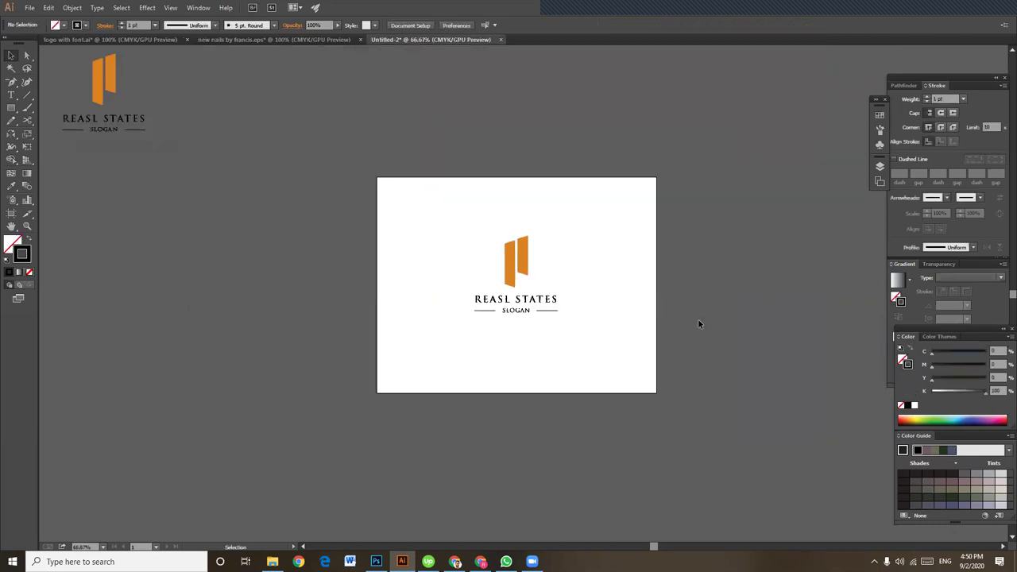
key(ctrl+a)
drag(559, 235, 544, 249)
click(592, 271)
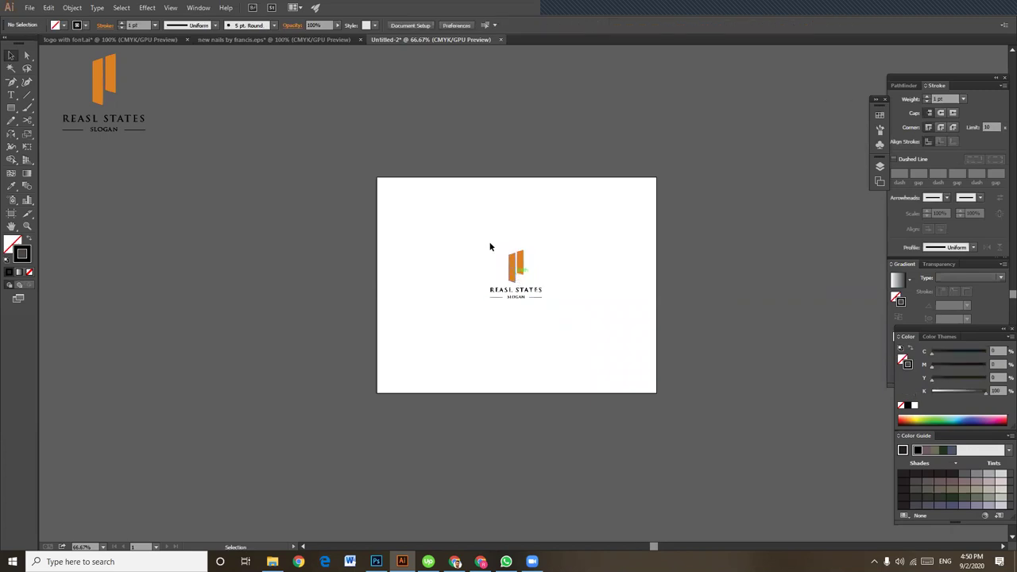
Move the reduced logo to the upper-left corner of the artboard
click(516, 269)
drag(522, 271, 426, 213)
click(502, 243)
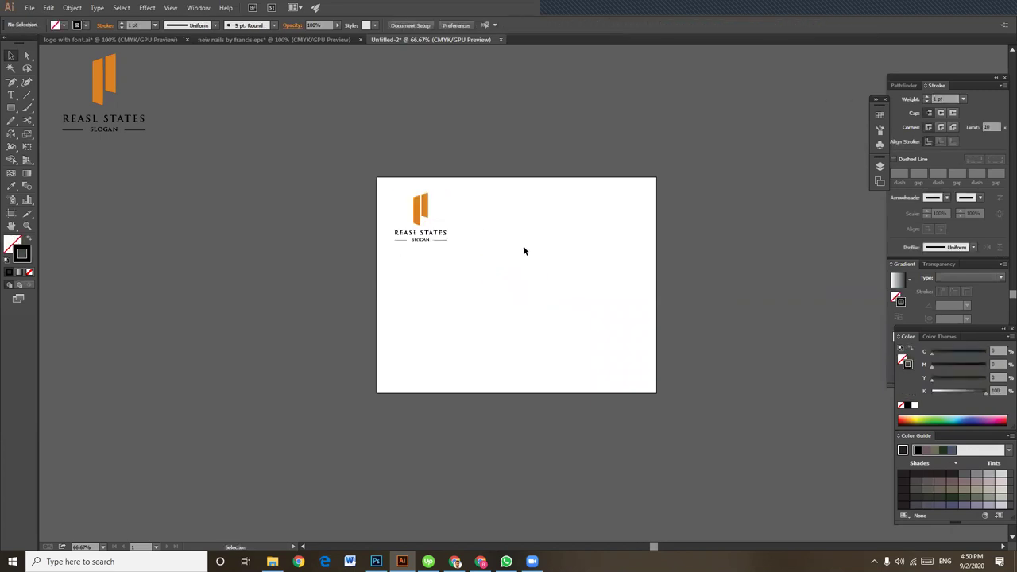
Switch to Chrome and open the icons8.com website in a new tab
click(455, 562)
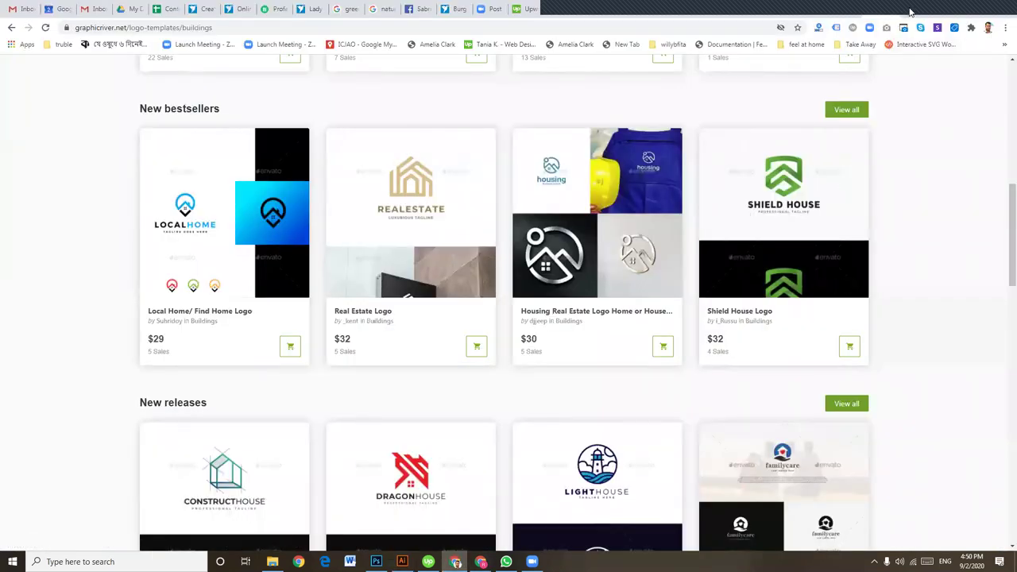
key(ctrl+t)
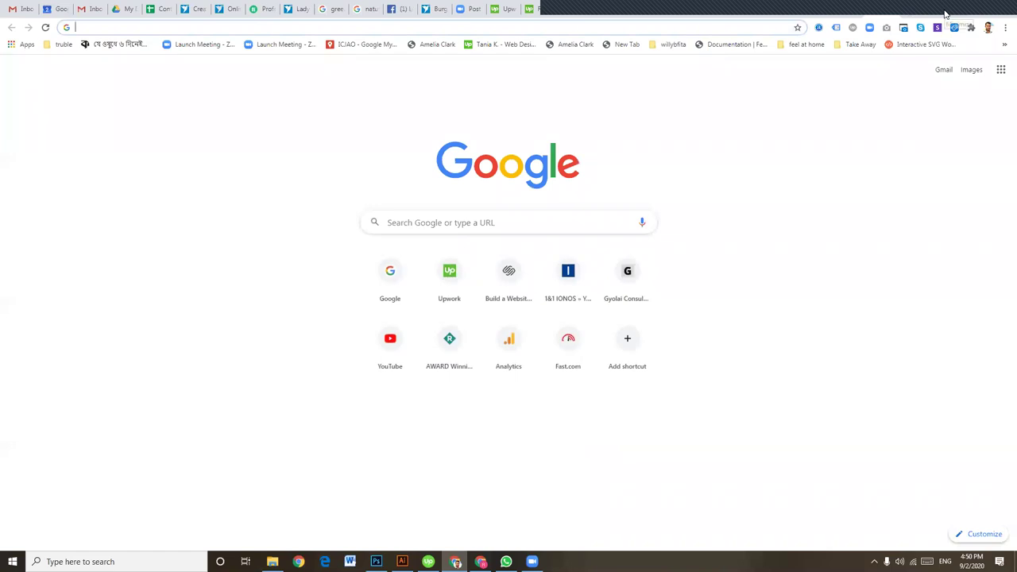
text(col)
key(BackSpace)
key(BackSpace)
key(BackSpace)
text(icn)
key(BackSpace)
key(BackSpace)
key(BackSpace)
text(c)
key(BackSpace)
key(BackSpace)
text(icons8.com)
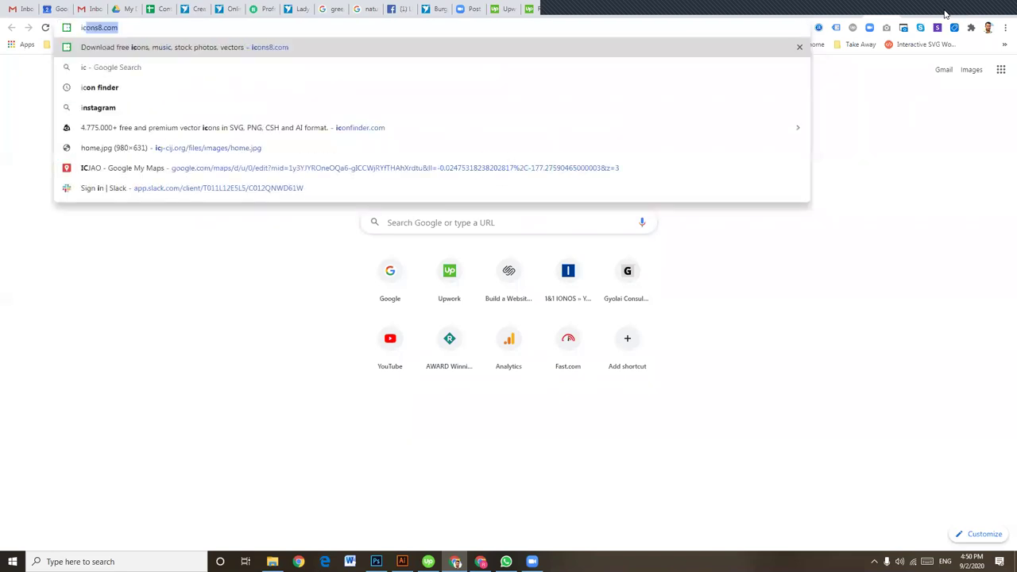
key(Return)
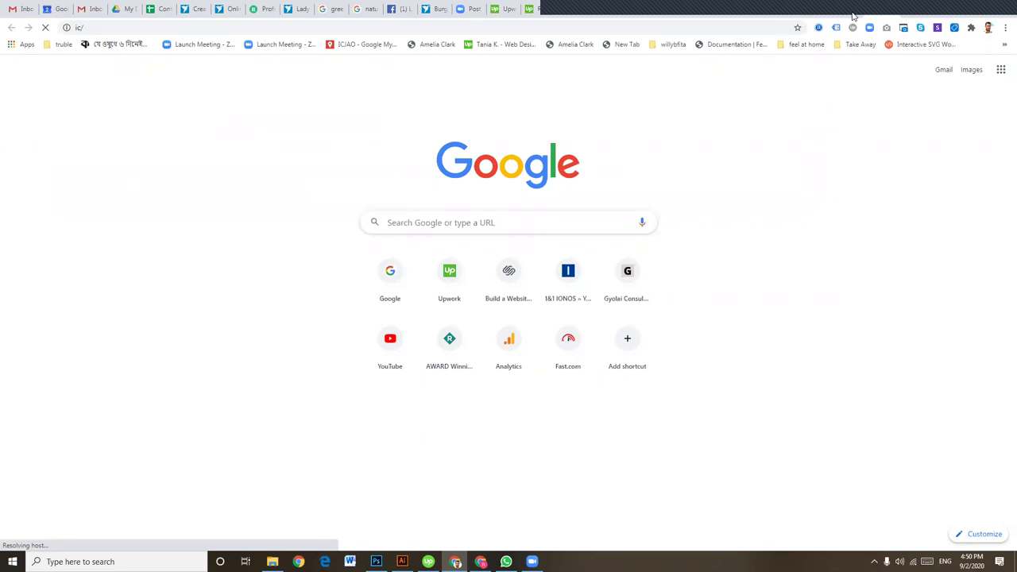
click(397, 27)
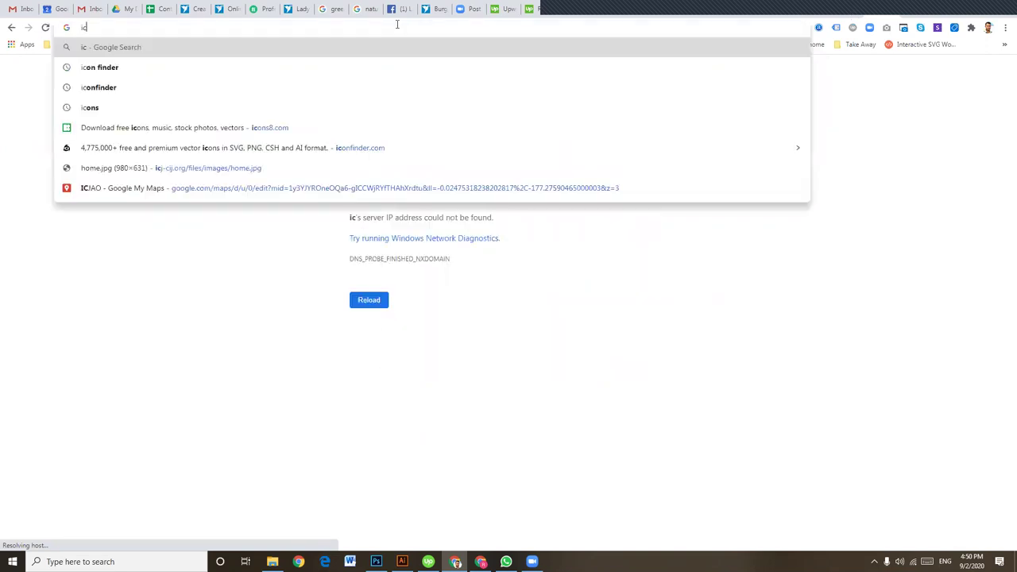
click(293, 134)
Open the Iconfinder website in another new tab and search its icons for "real estate"
key(ctrl+t)
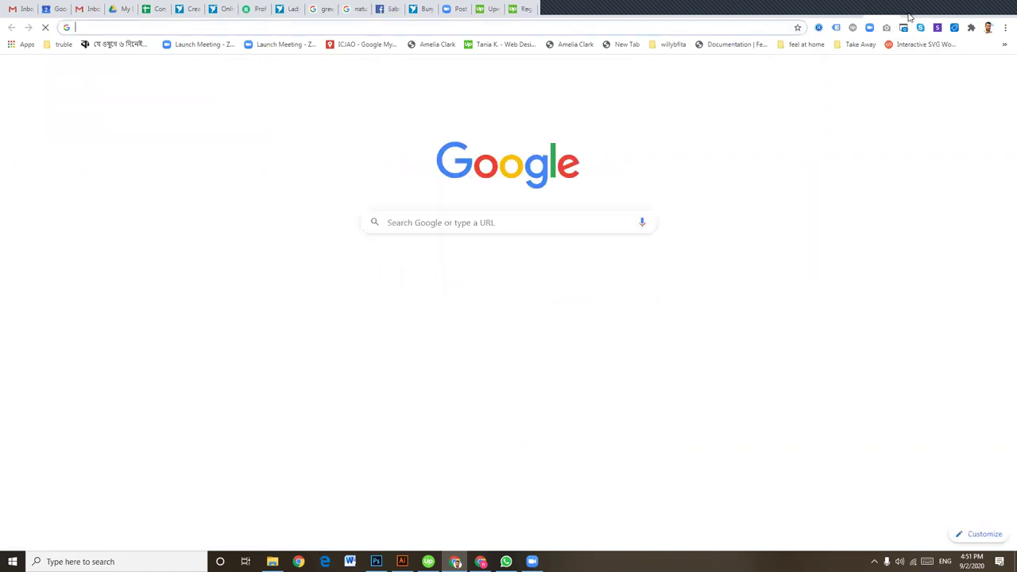
text(icon)
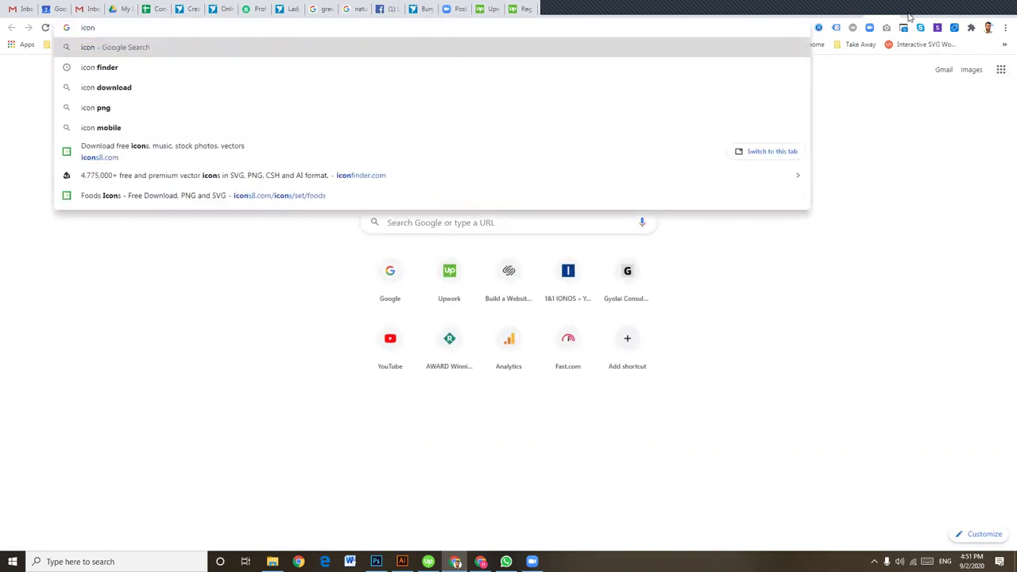
text( finder)
key(Return)
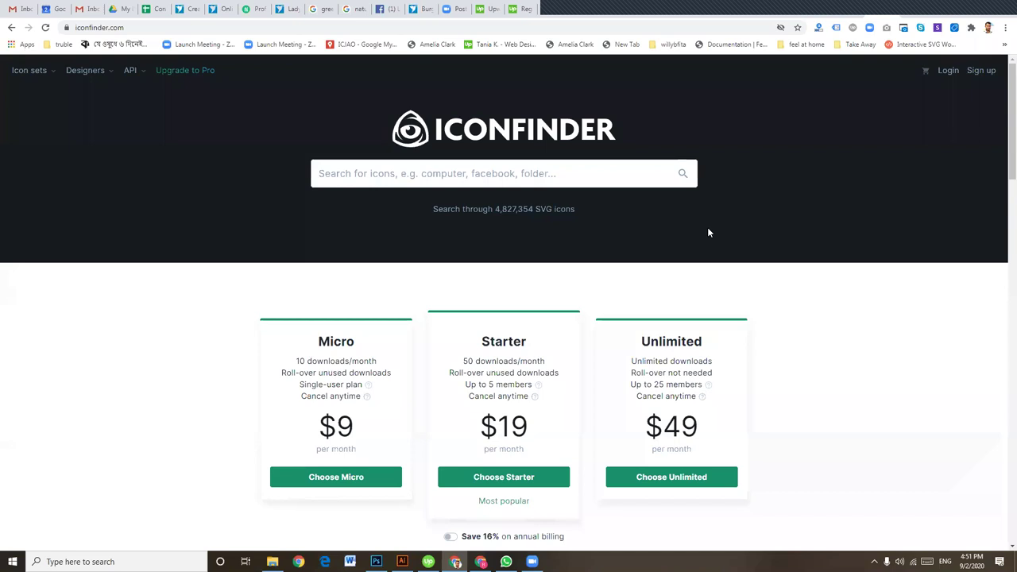
text(real)
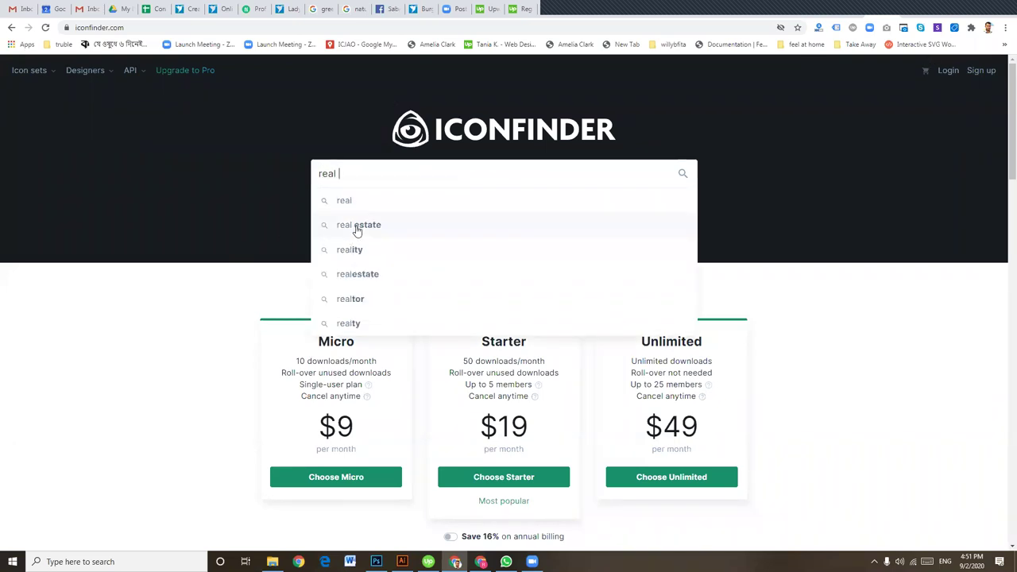
click(357, 227)
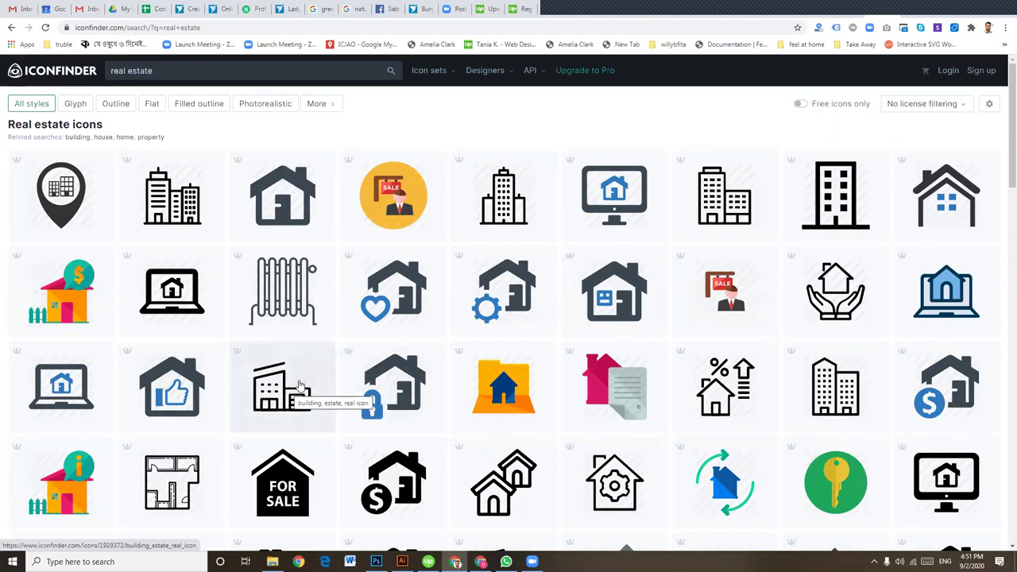
Open the preview of the icon showing a house above two hands and copy its image
scroll(829, 213, down, 2)
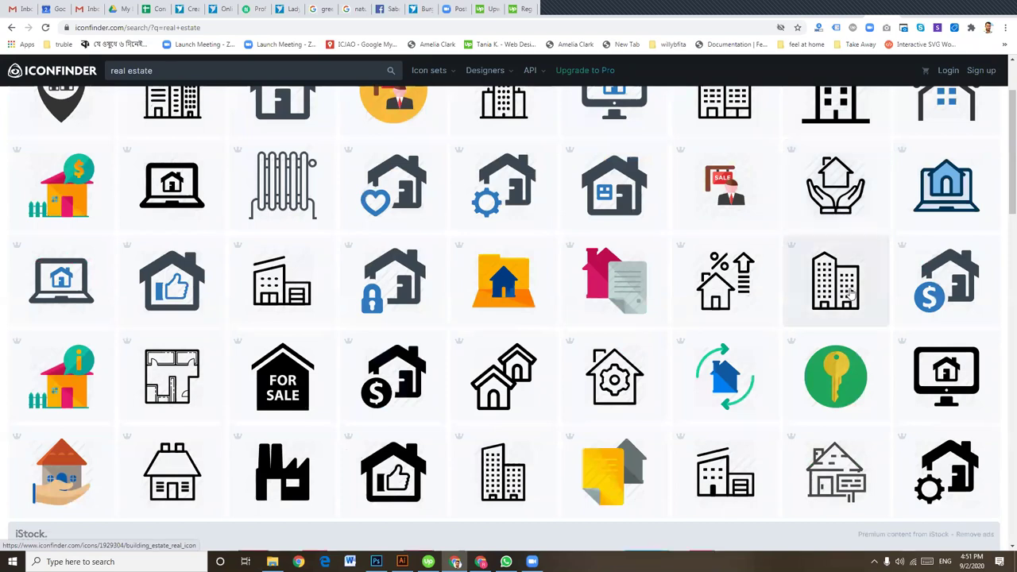
click(840, 186)
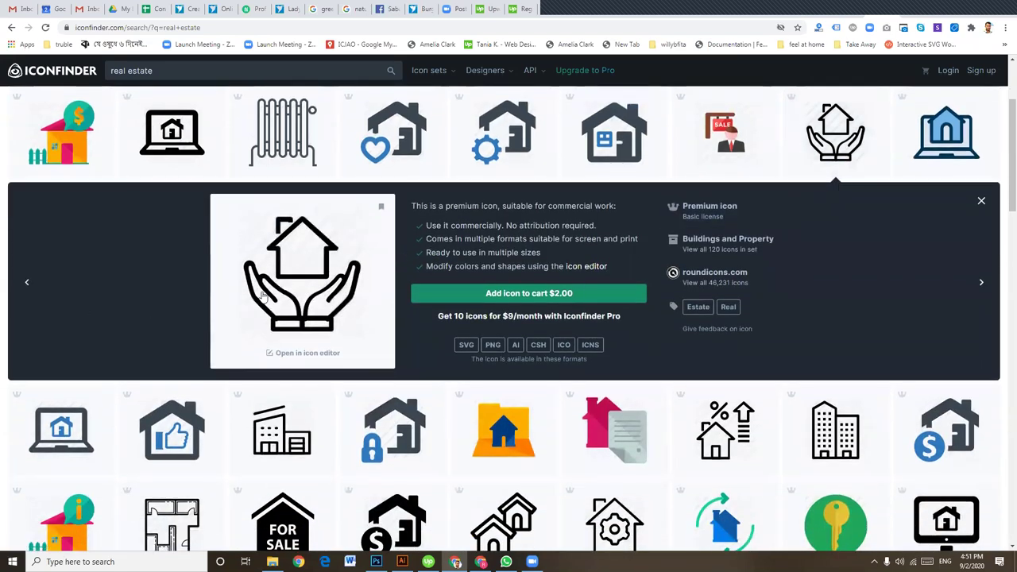
right_click(286, 278)
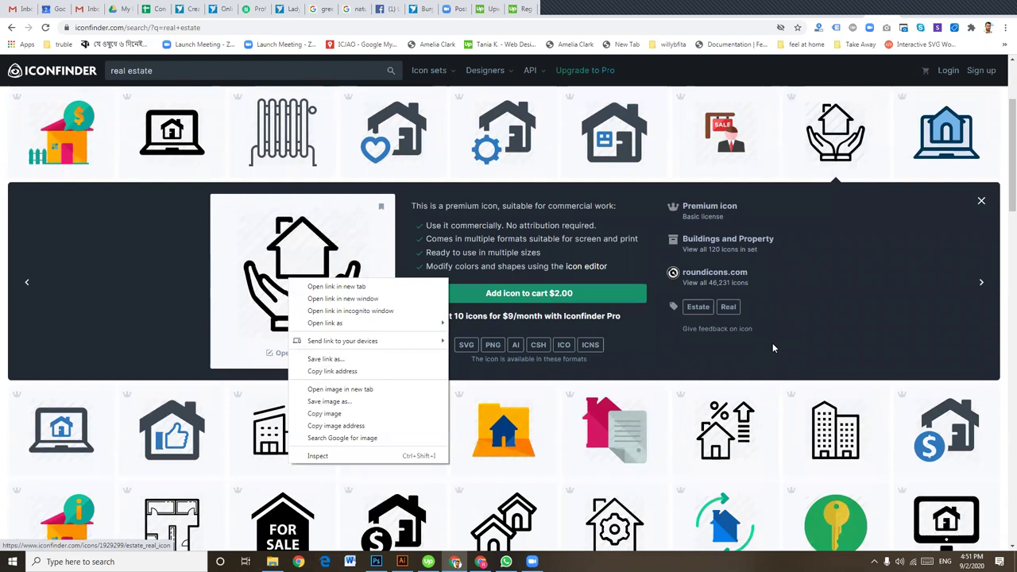
click(313, 254)
right_click(313, 254)
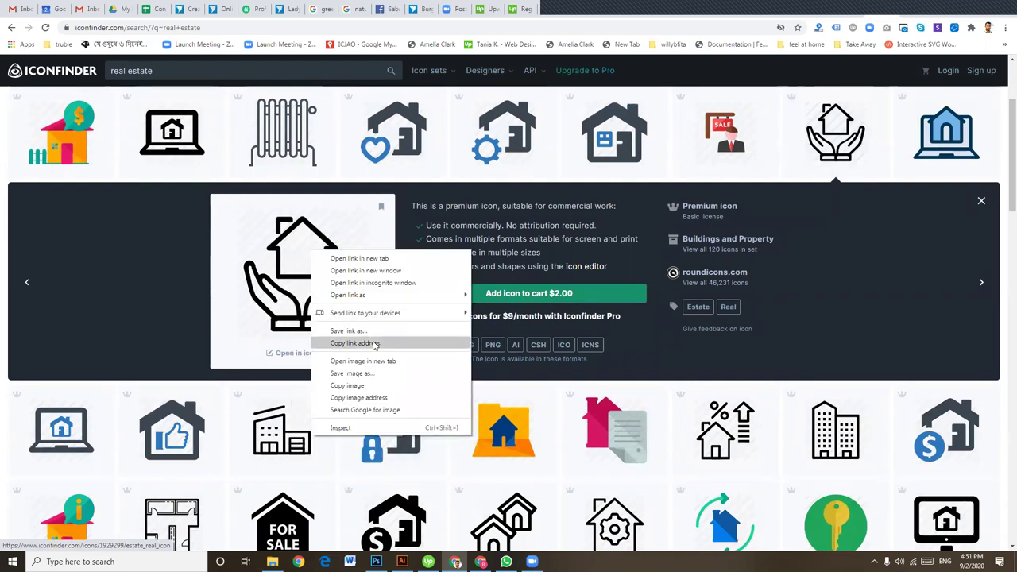
click(350, 385)
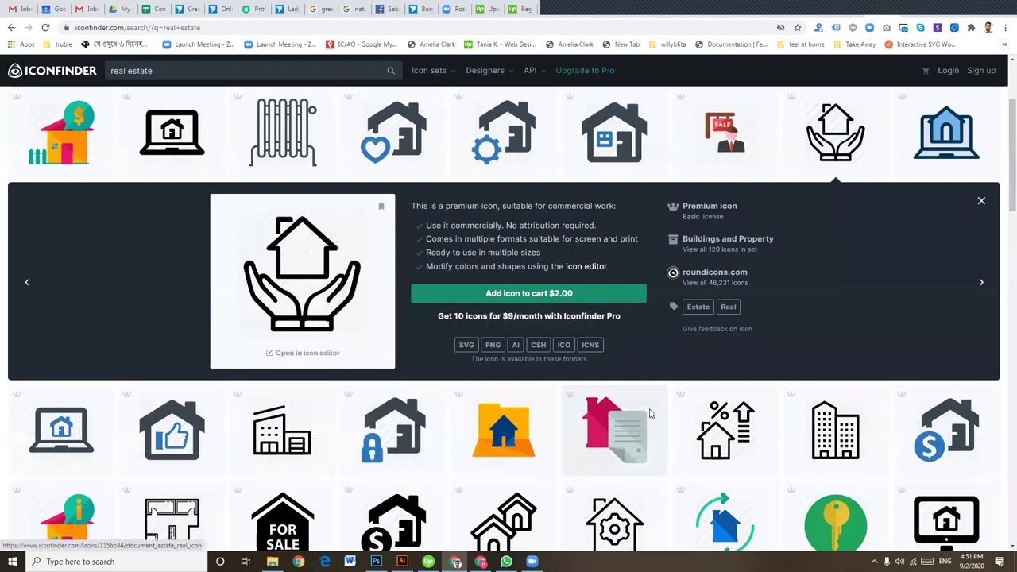
click(792, 355)
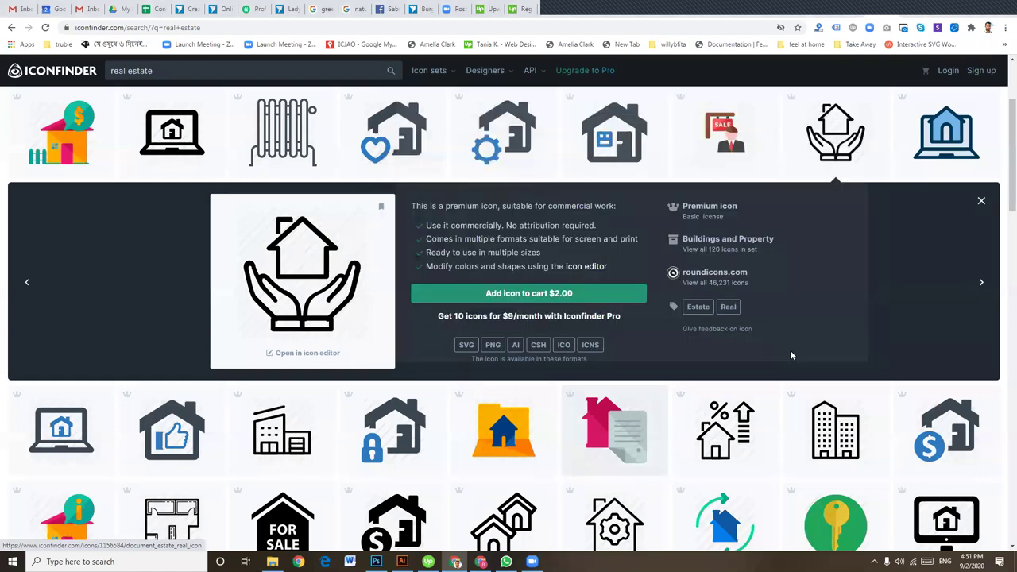
Try to open the downloaded _care_property-256.webp icon file in Illustrator, then return to the Iconfinder page in Chrome
drag(44, 540, 582, 19)
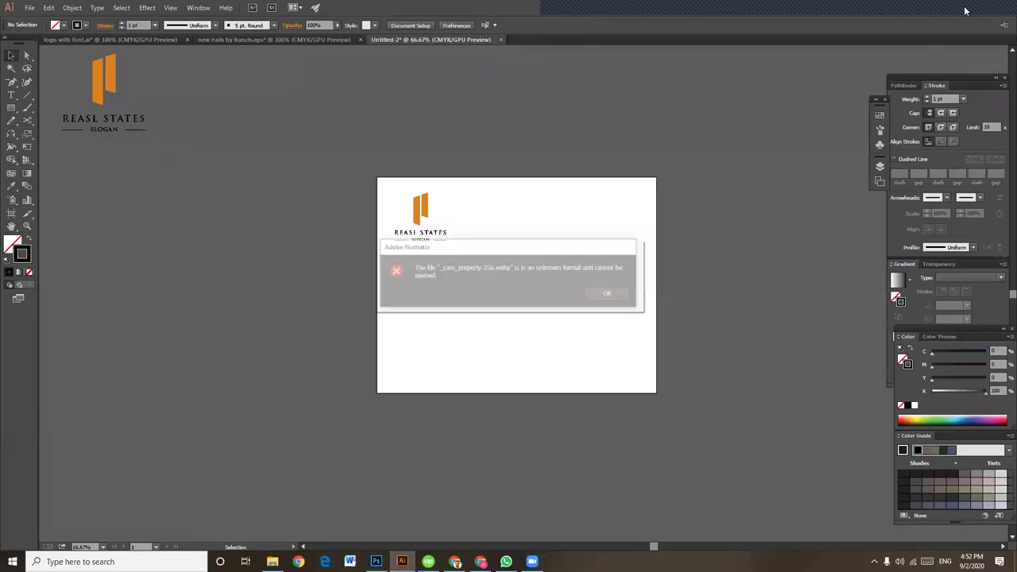
click(609, 294)
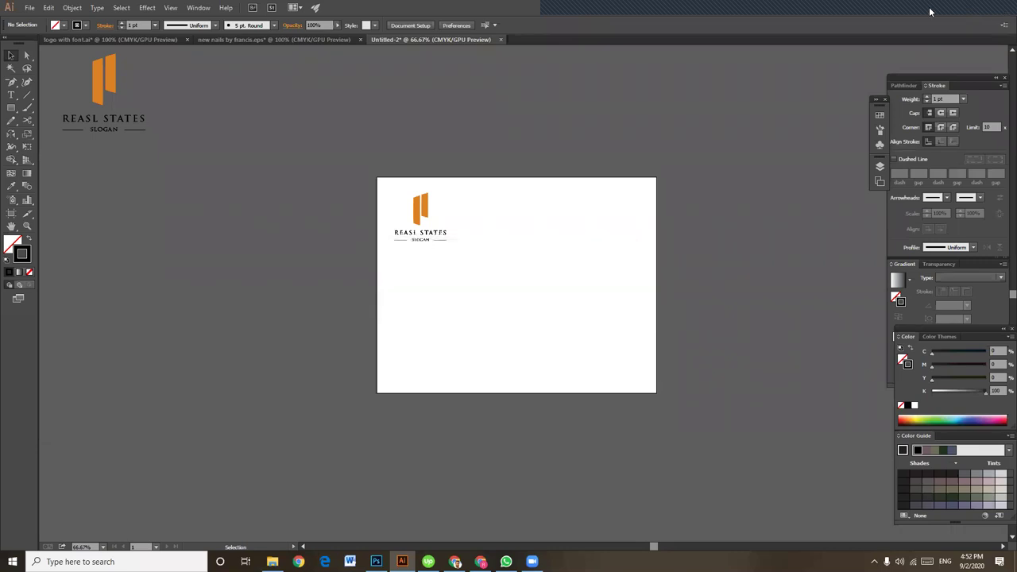
click(966, 8)
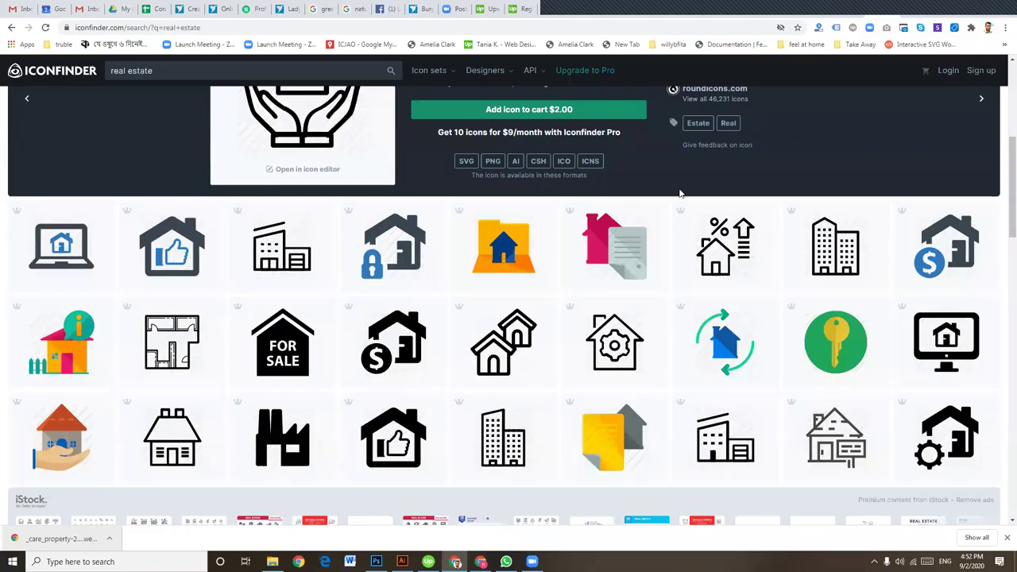
Copy a screen capture of about 403 x 391 px around the enlarged house-and-hands icon and paste it onto the Illustrator artboard
scroll(525, 286, up, 2)
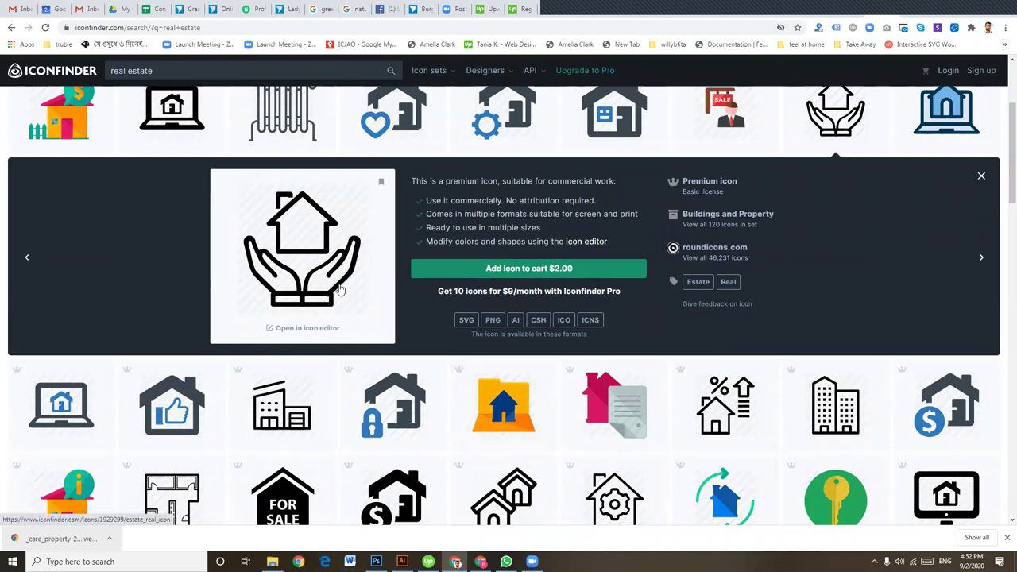
scroll(342, 291, down, 1)
scroll(384, 296, up, 2)
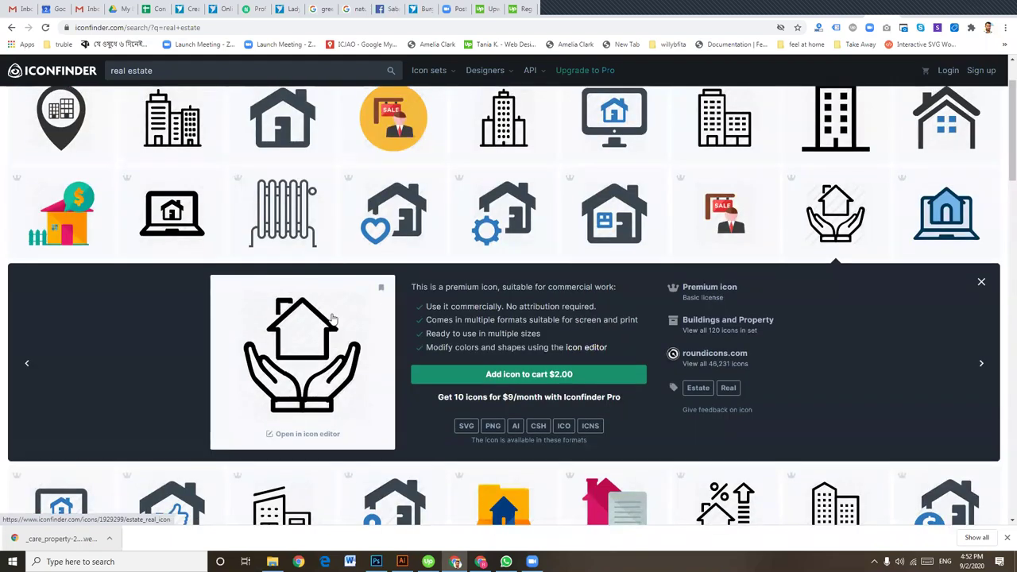
key(Print)
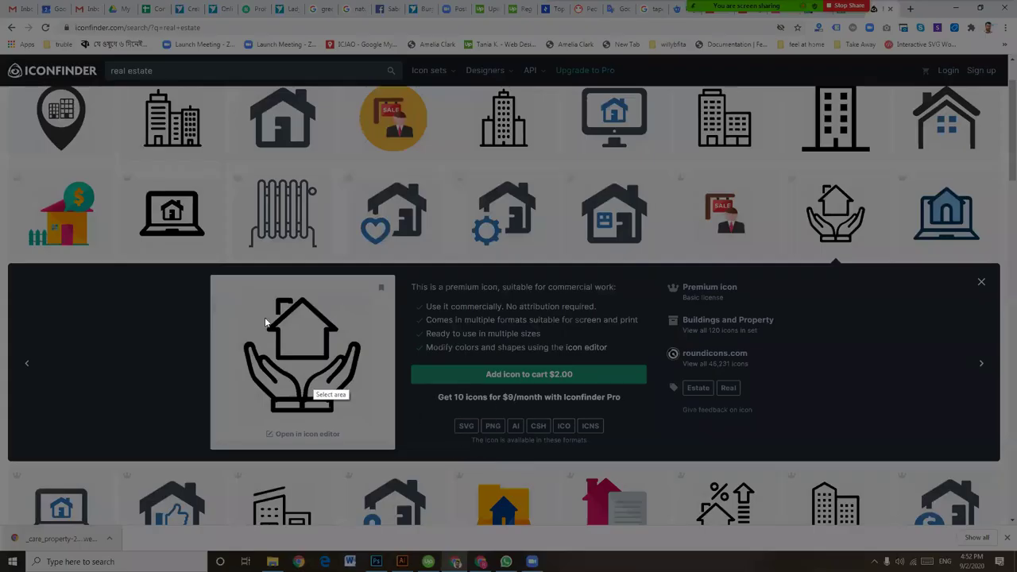
drag(195, 252, 397, 477)
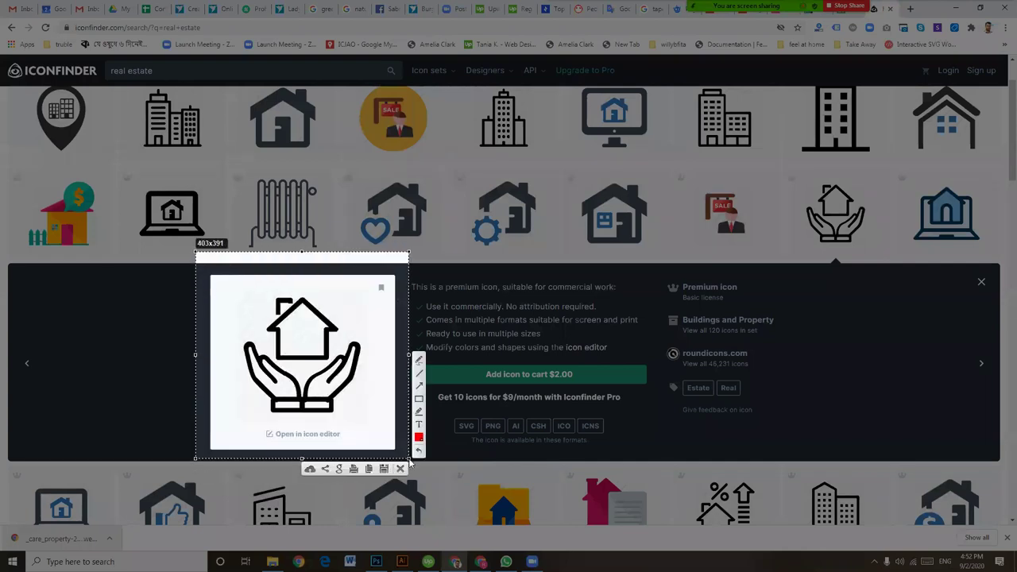
click(369, 469)
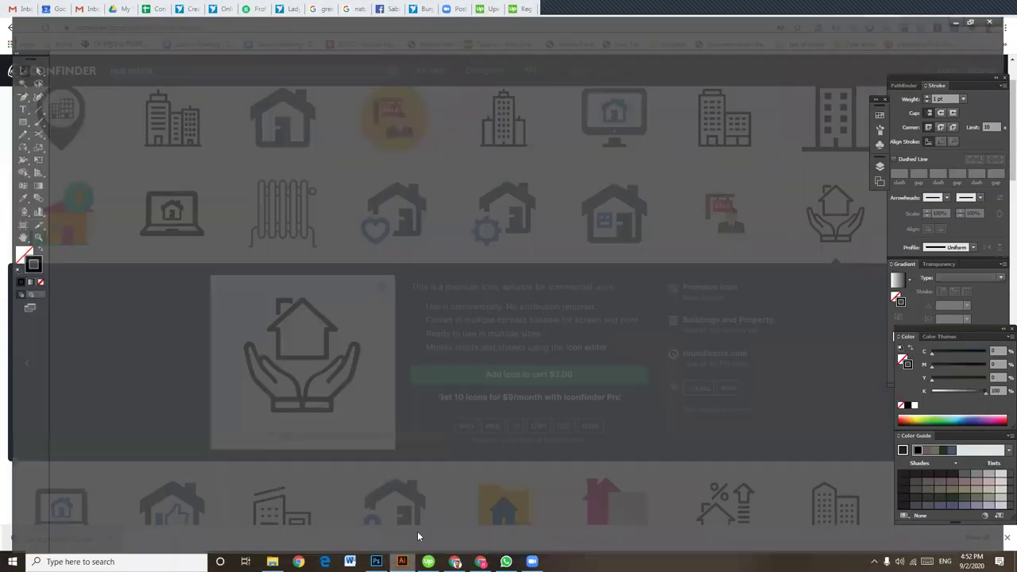
key(ctrl+v)
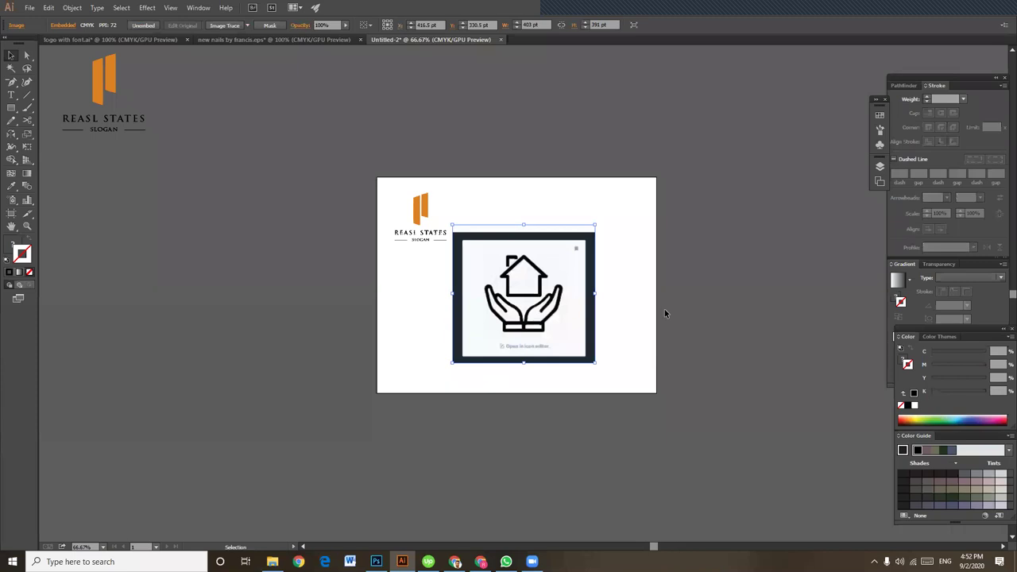
Draw a rectangle of about 96 x 59.5 pt over the body of the house in the pasted icon
key(ctrl+plus)
key(ctrl+plus)
key(ctrl+plus)
key(ctrl+plus)
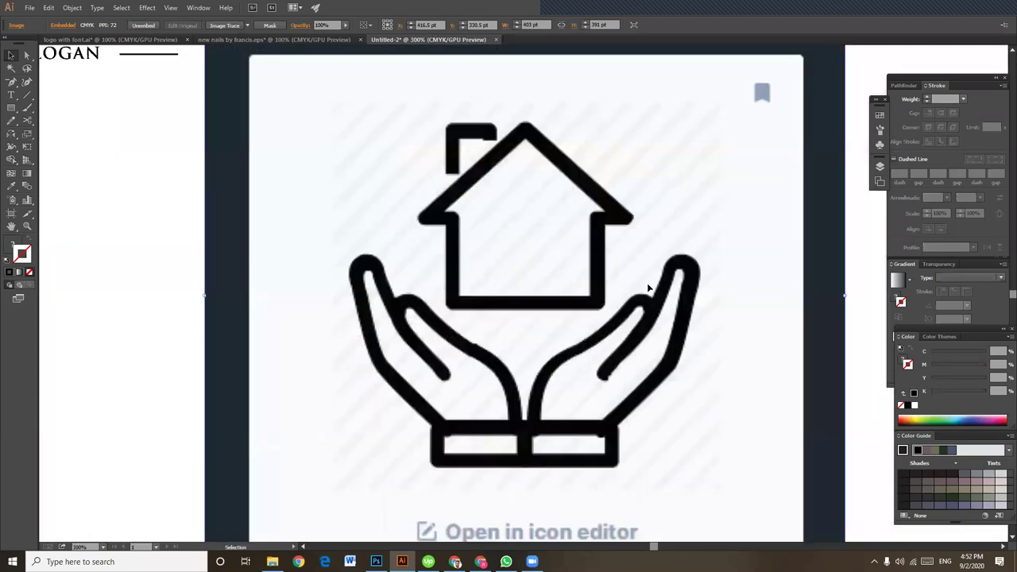
key(ctrl+minus)
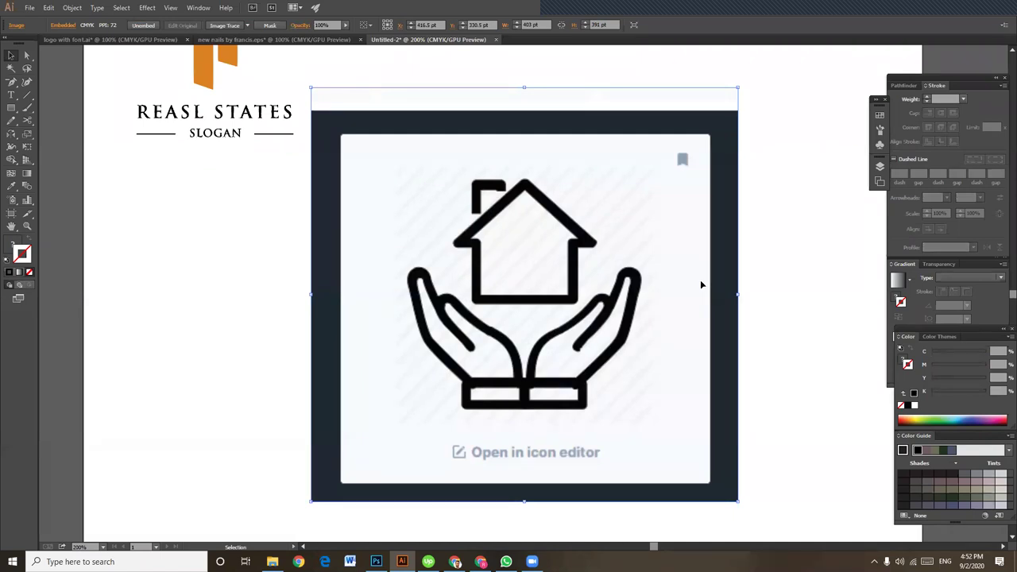
click(10, 84)
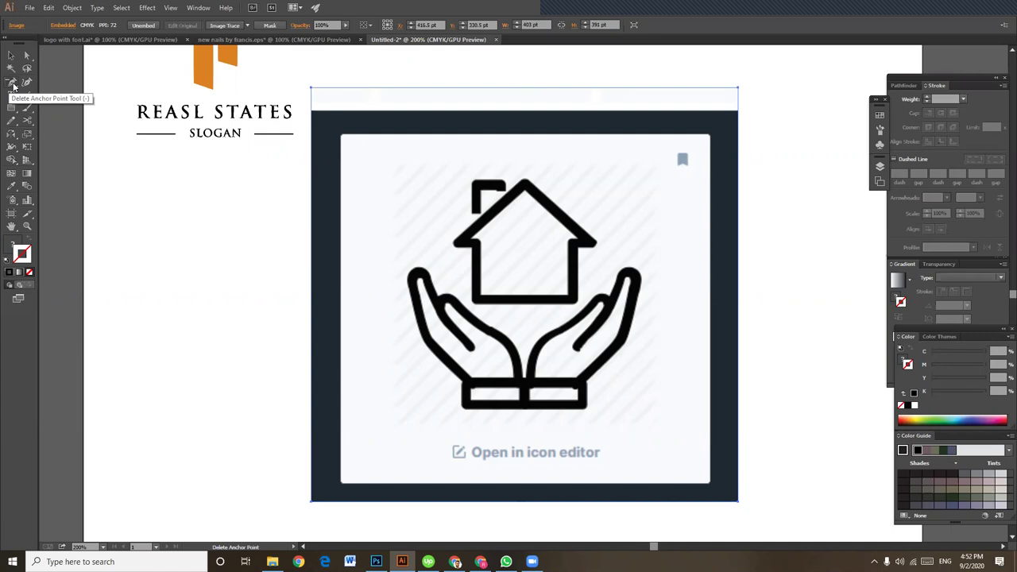
click(11, 107)
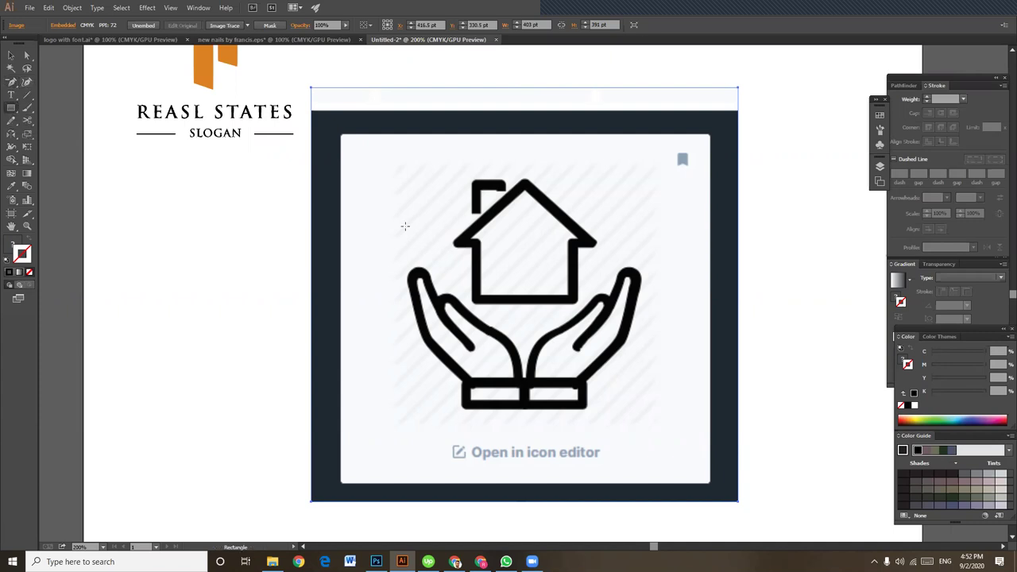
drag(475, 250, 578, 312)
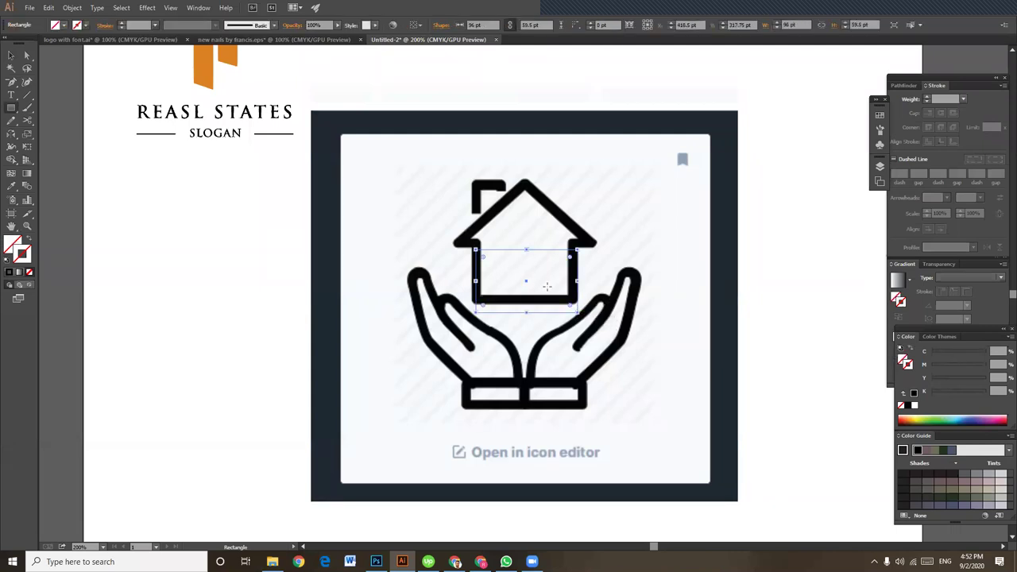
Add anchor points to the rectangle's upper edge with the Pen tool and reshape it into a house outline with an overhanging pointed roof
key(p)
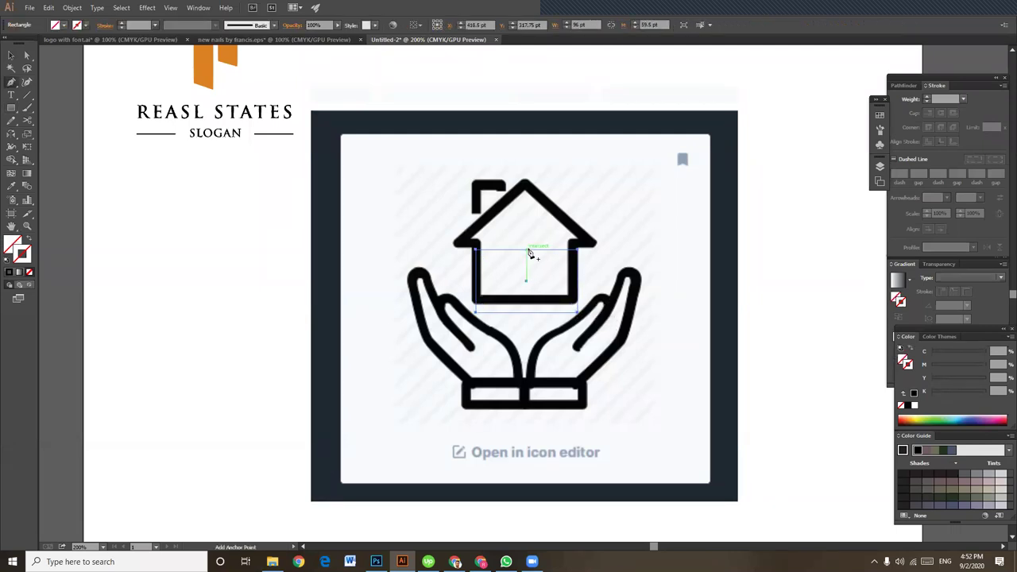
click(550, 251)
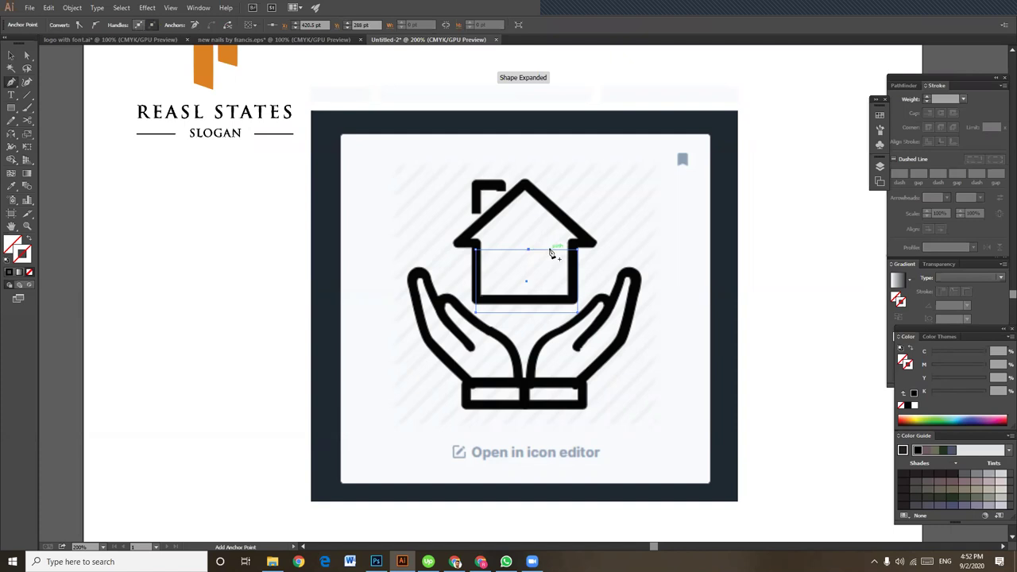
drag(480, 253, 597, 254)
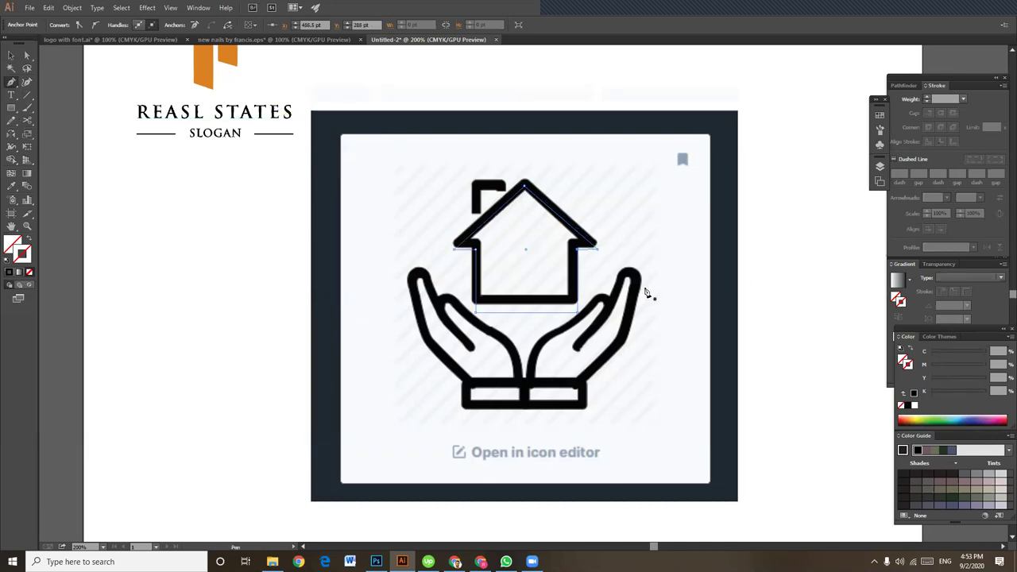
Apply a black stroke to the traced house outline and move it up and to the right of the reference house
click(11, 56)
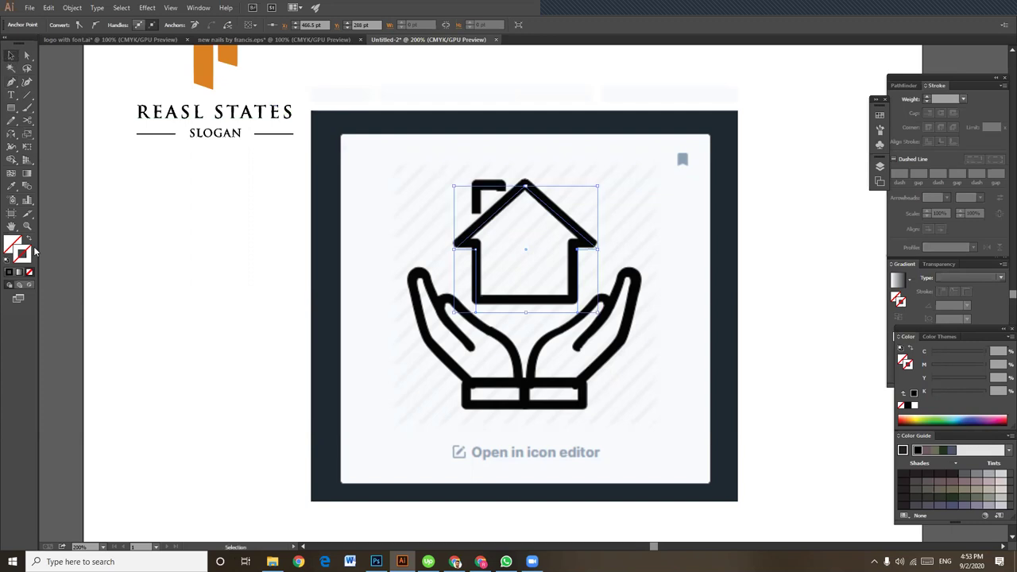
click(948, 392)
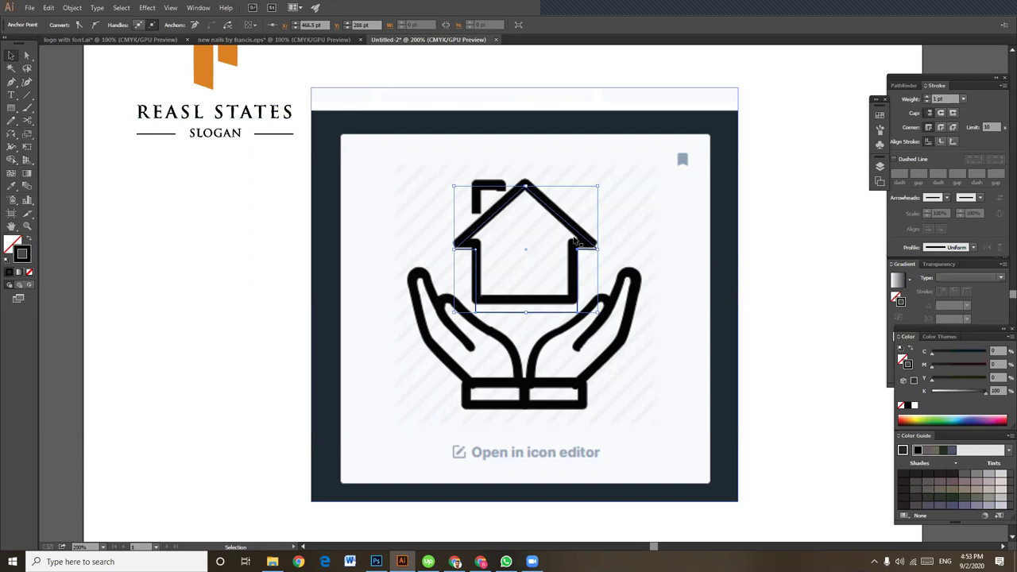
drag(588, 245, 799, 148)
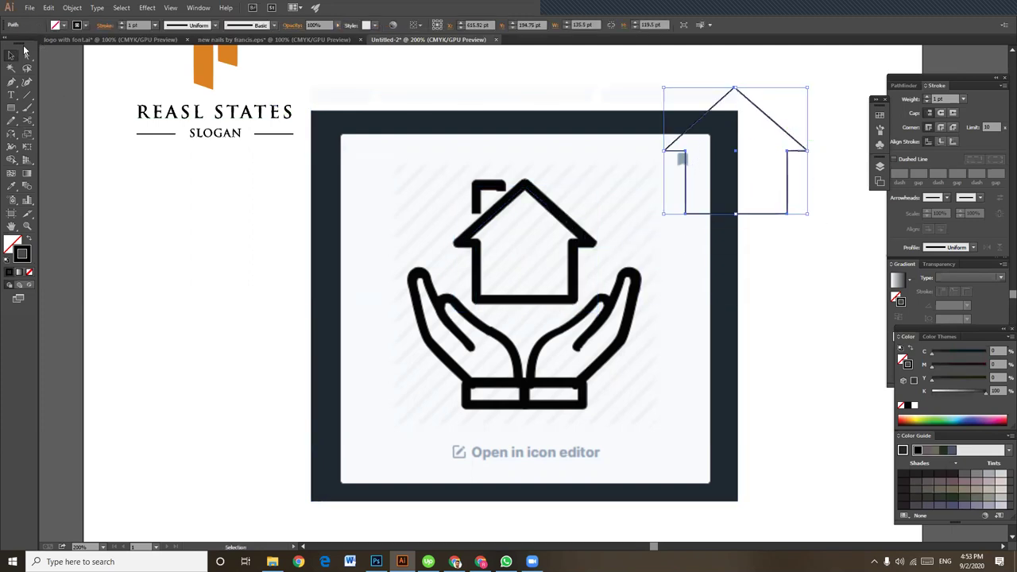
Set the stroke weight of the house outline to 9 pt
click(124, 26)
click(124, 25)
click(123, 26)
click(123, 25)
click(123, 25)
click(123, 26)
click(123, 25)
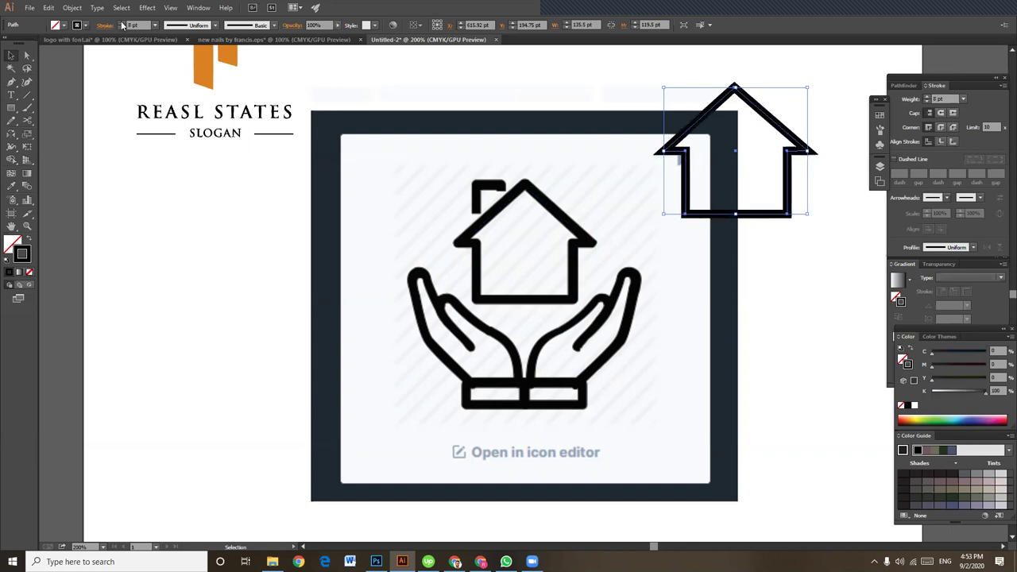
click(124, 26)
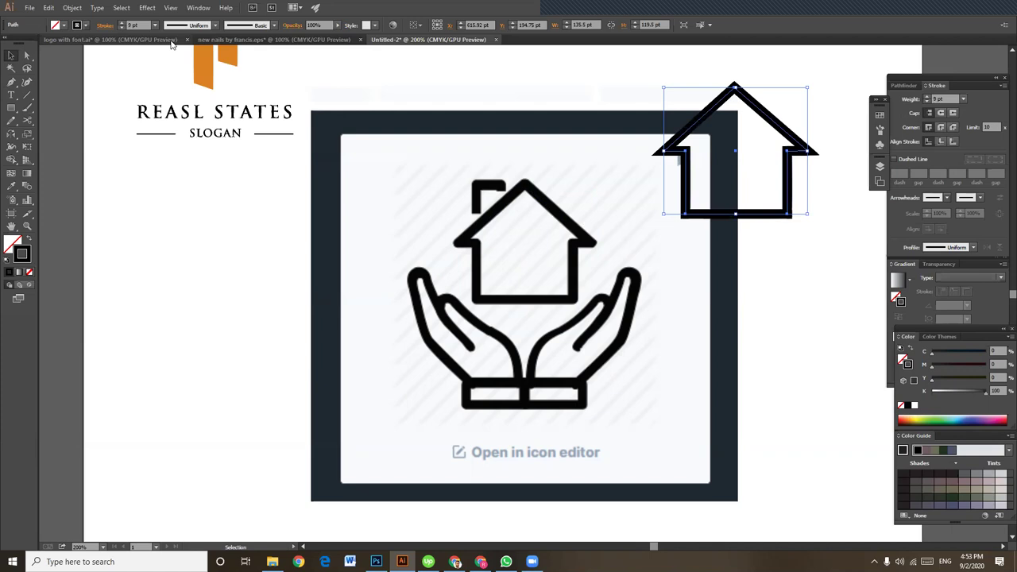
Give the house outline's stroke round caps and round corner joins
click(105, 26)
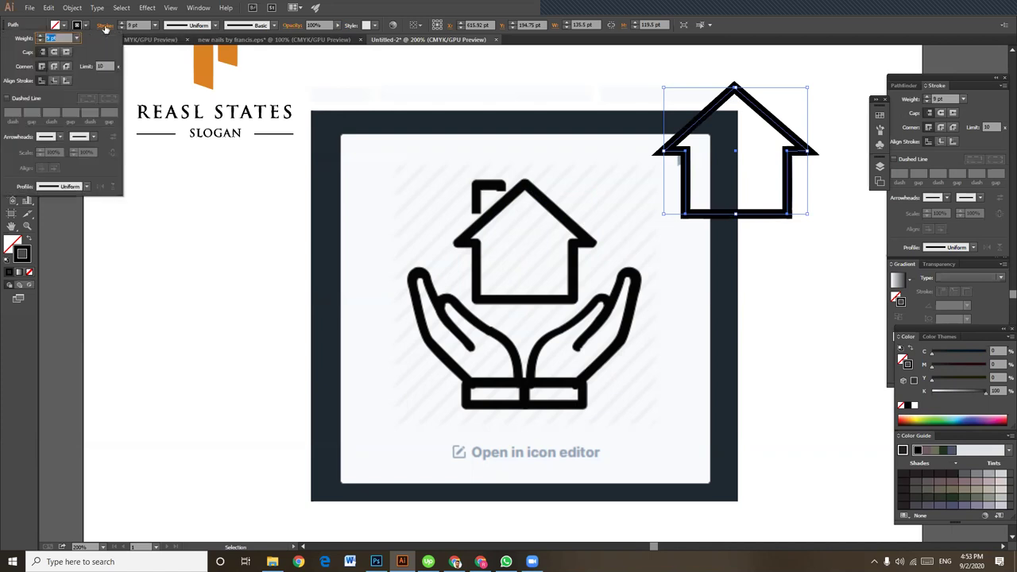
click(54, 52)
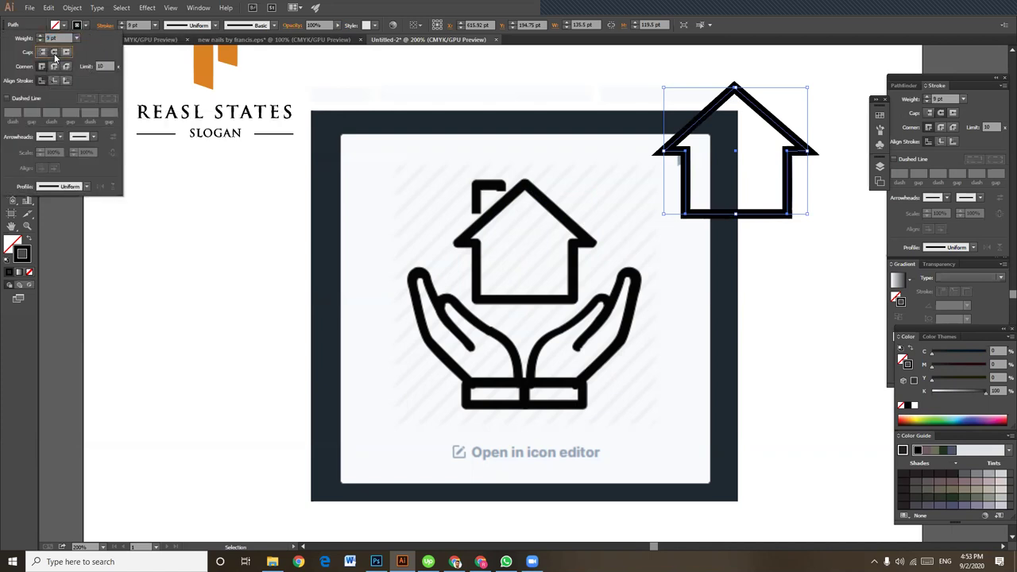
click(54, 66)
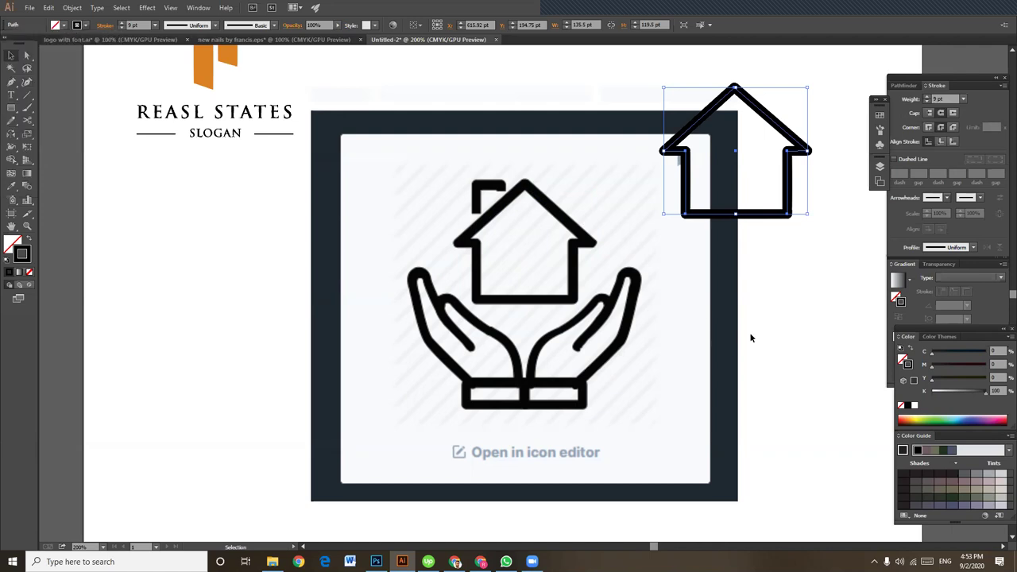
Move the house outline off the reference image to the blank area near the artboard's right edge
click(797, 323)
drag(769, 213, 750, 319)
drag(792, 352, 576, 258)
click(551, 304)
click(548, 265)
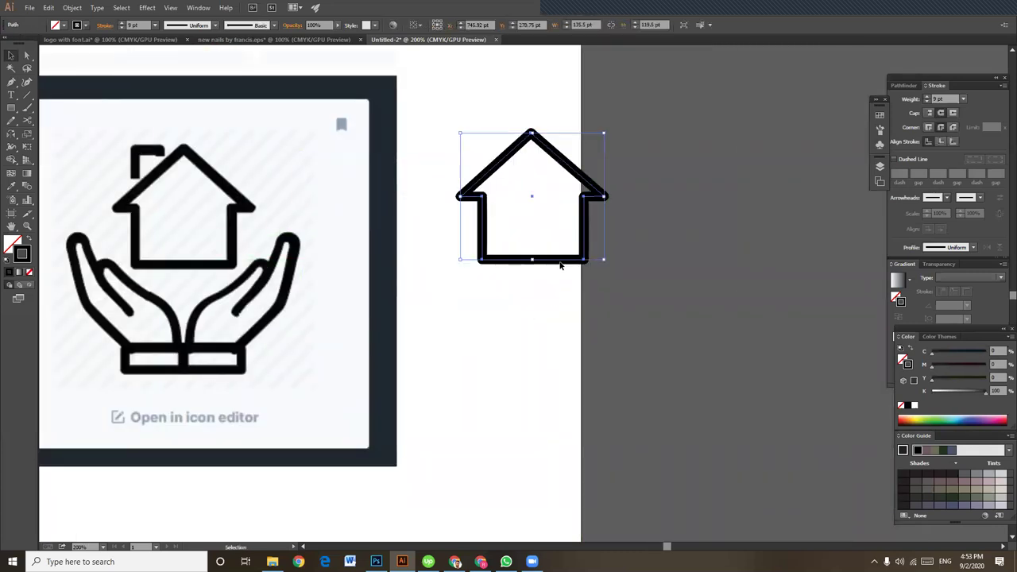
Draw a narrow vertical rectangle of about 21 x 134 pt through the middle of the house and give it a black fill without stroke
click(11, 109)
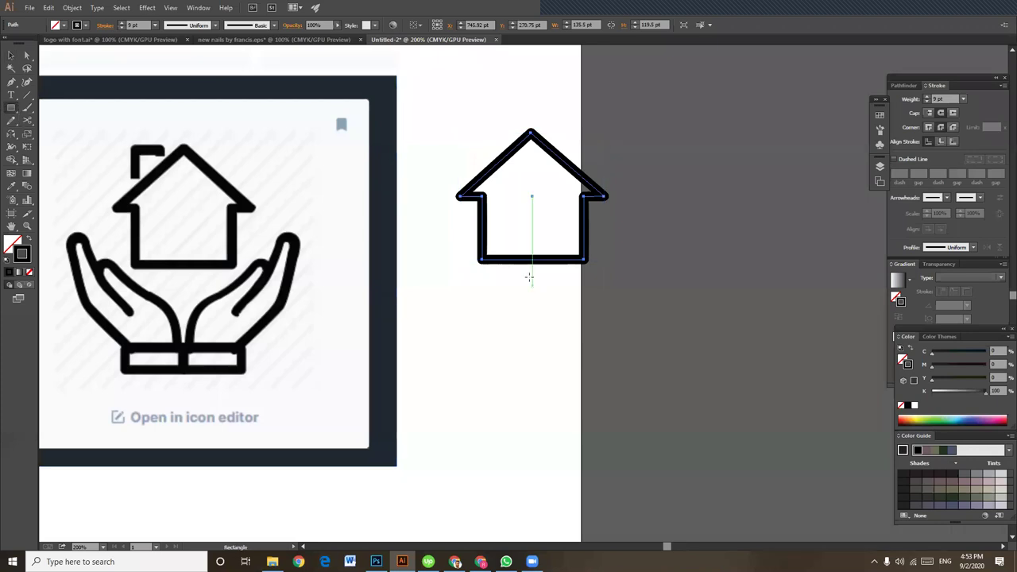
drag(523, 168, 545, 310)
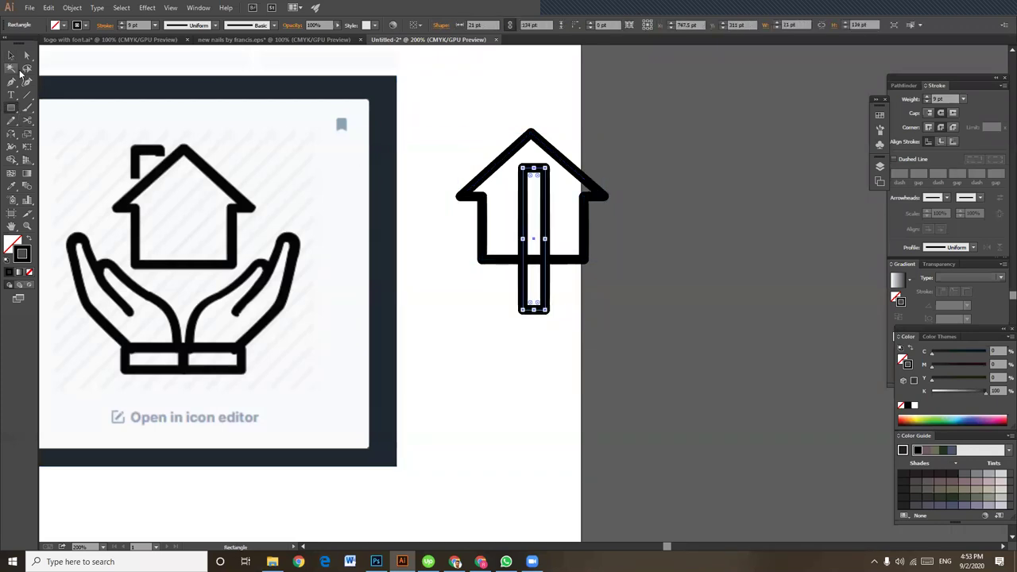
click(27, 238)
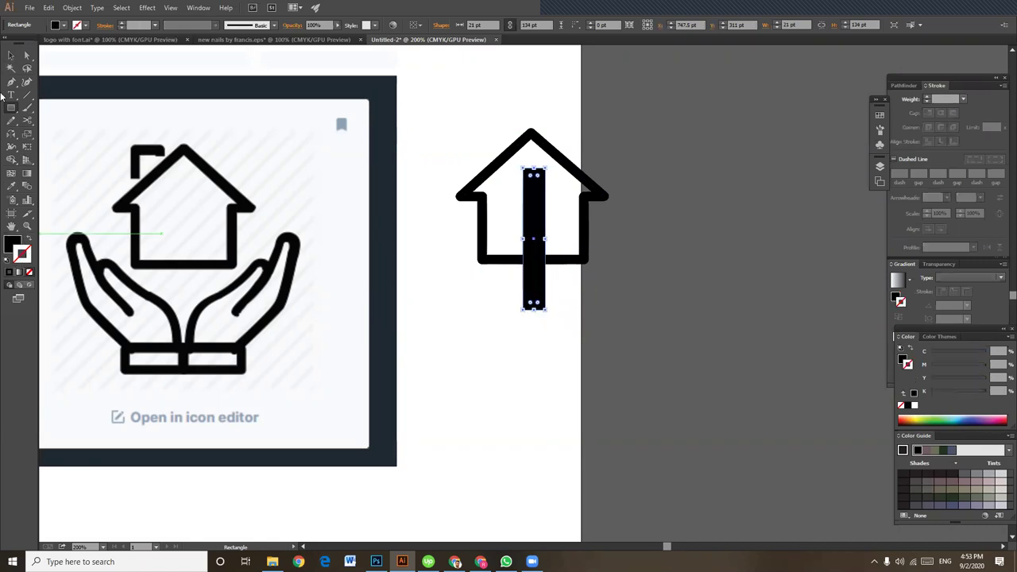
Subtract the black rectangle from the house outline with Pathfinder's Minus Front to cut a doorway
click(11, 55)
mouse_move(464, 116)
mouse_down()
mouse_move(615, 300)
mouse_move(616, 289)
mouse_up()
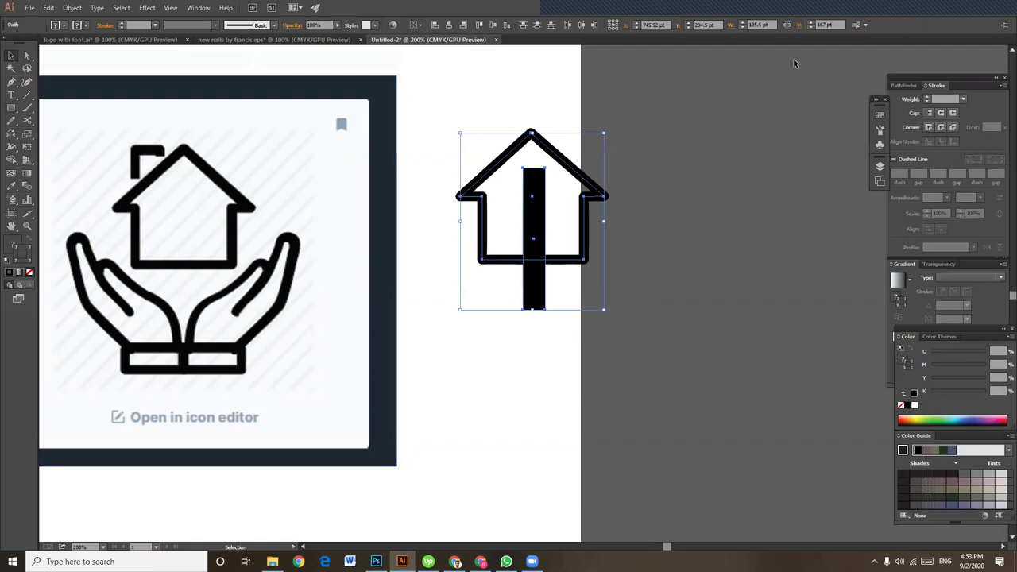
click(198, 8)
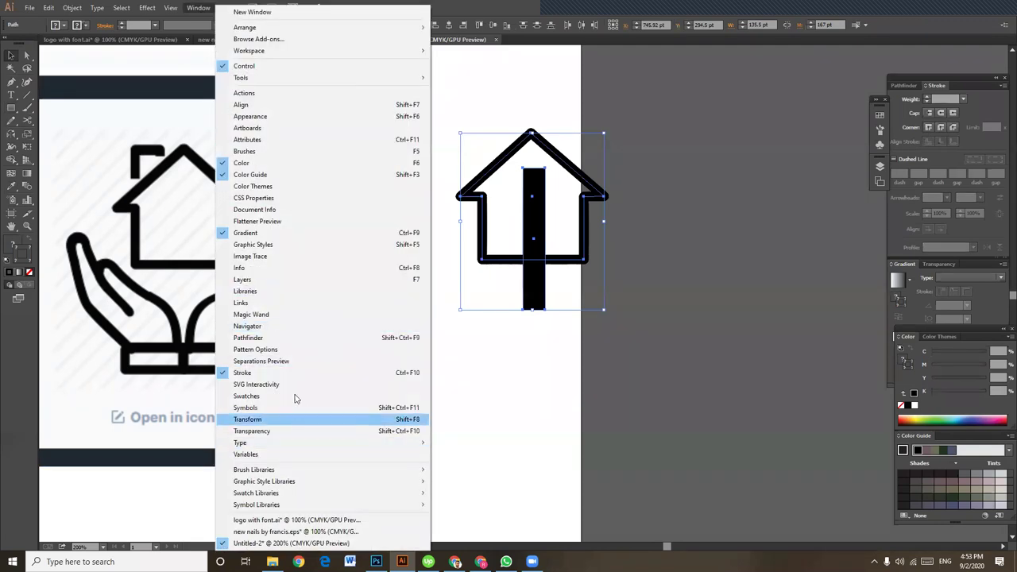
click(259, 340)
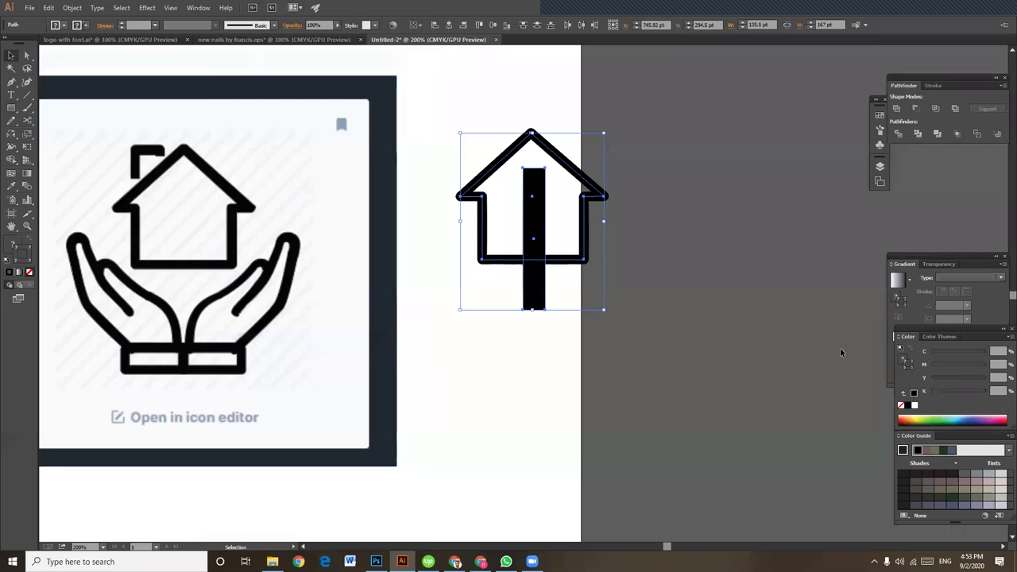
click(917, 111)
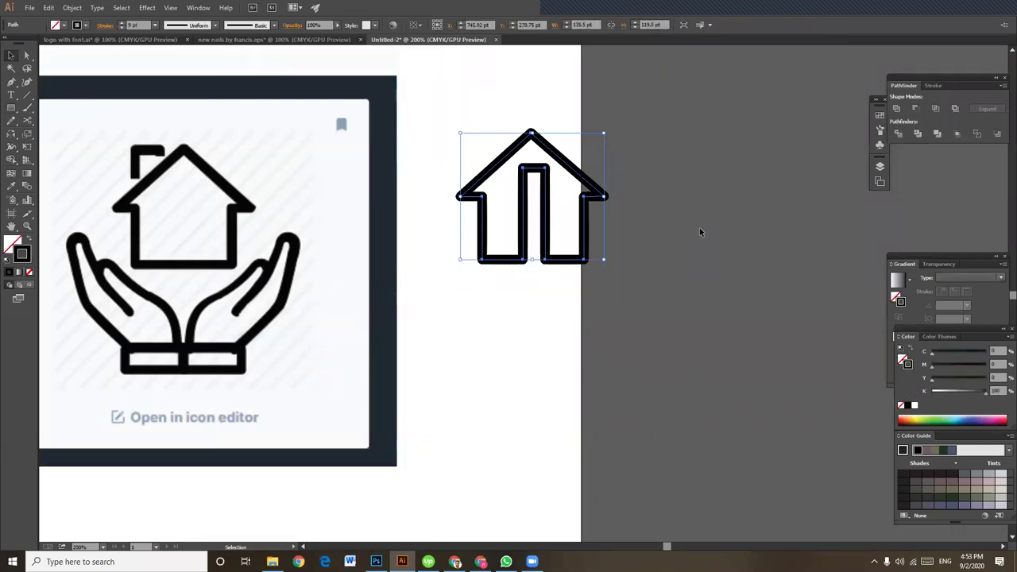
Try to remove the doorway's top section from the house outline, and restore the outline
click(26, 54)
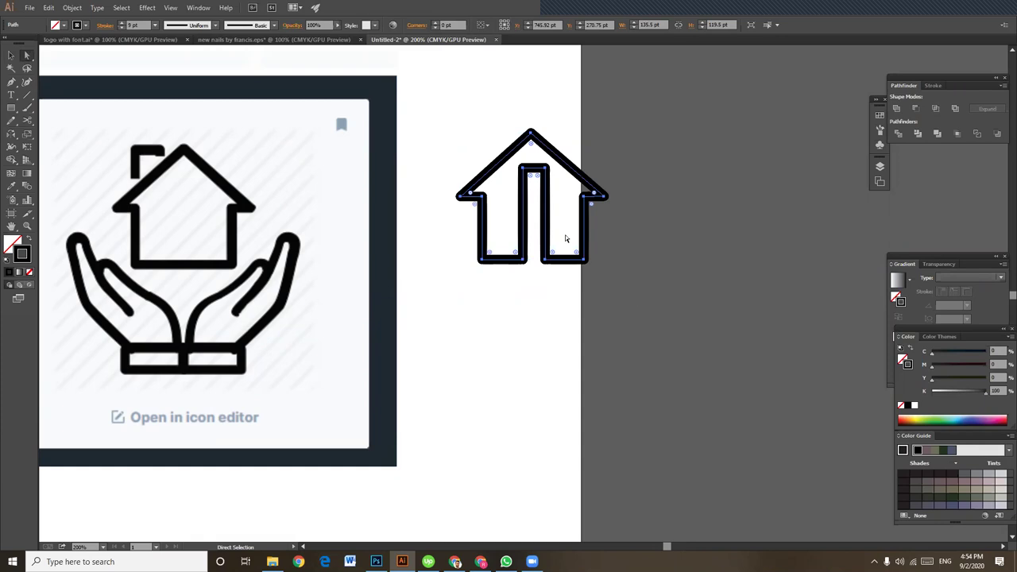
click(547, 172)
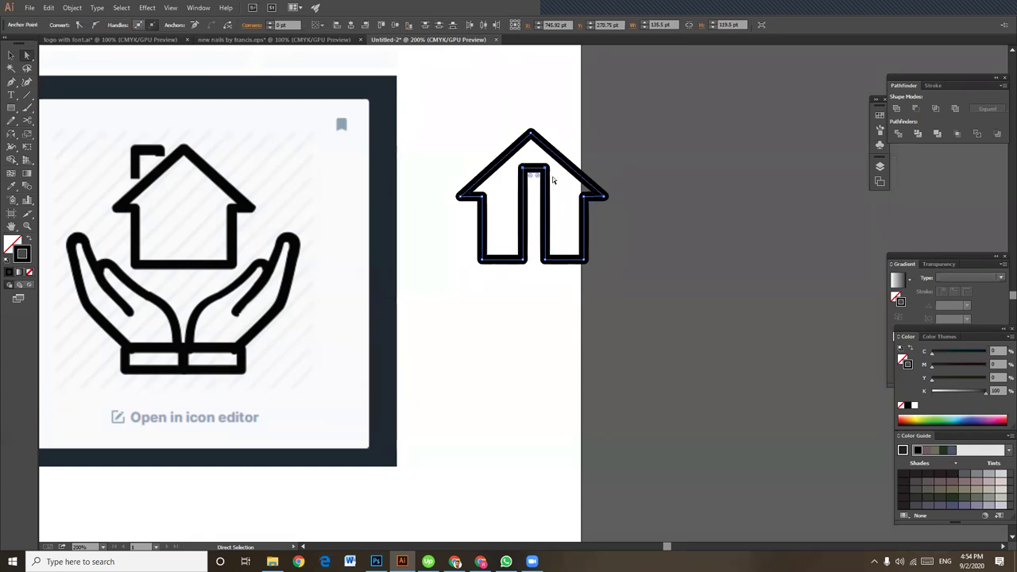
key(Delete)
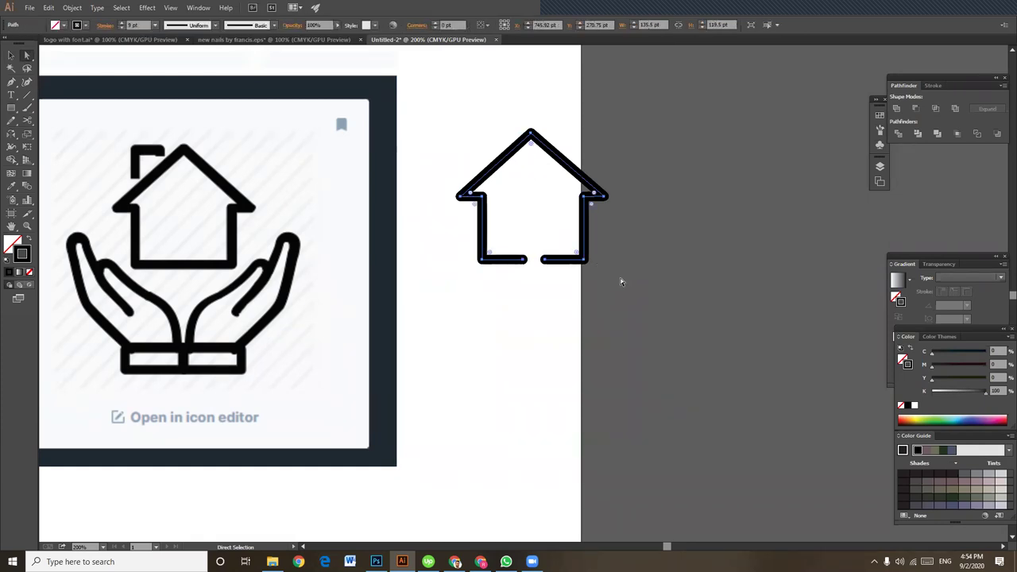
drag(539, 242, 553, 286)
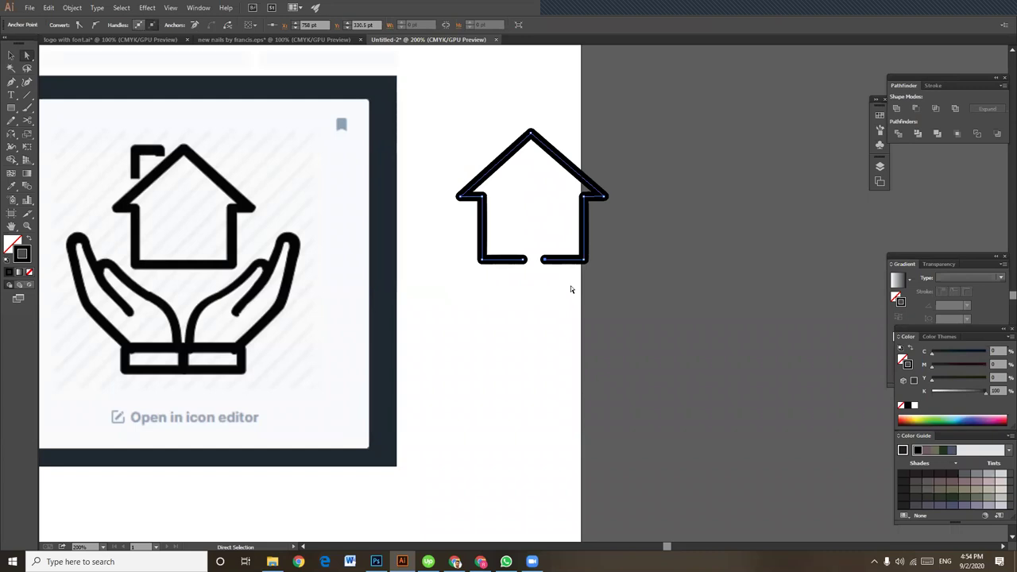
click(629, 290)
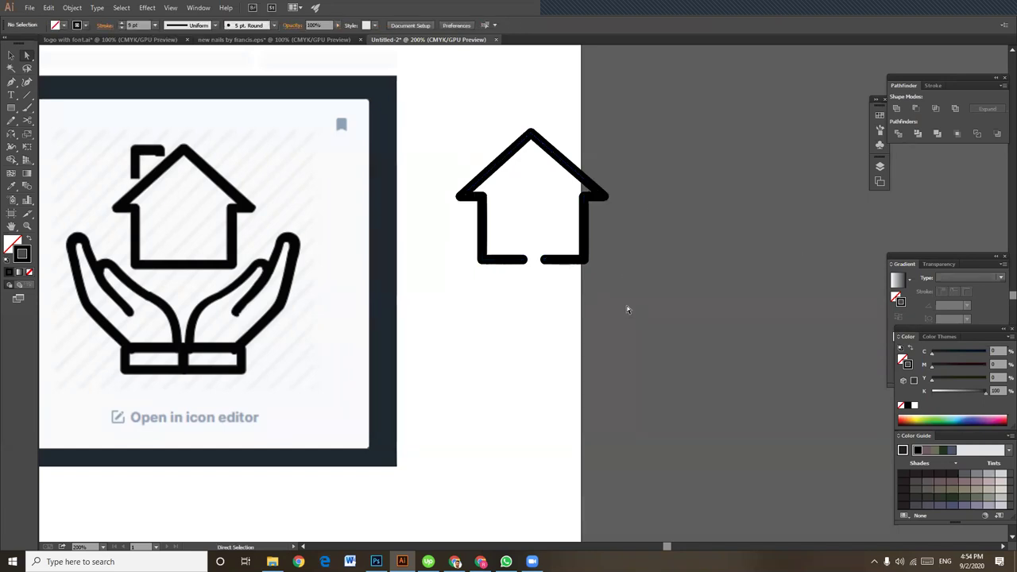
key(ctrl+a)
key(ctrl+j)
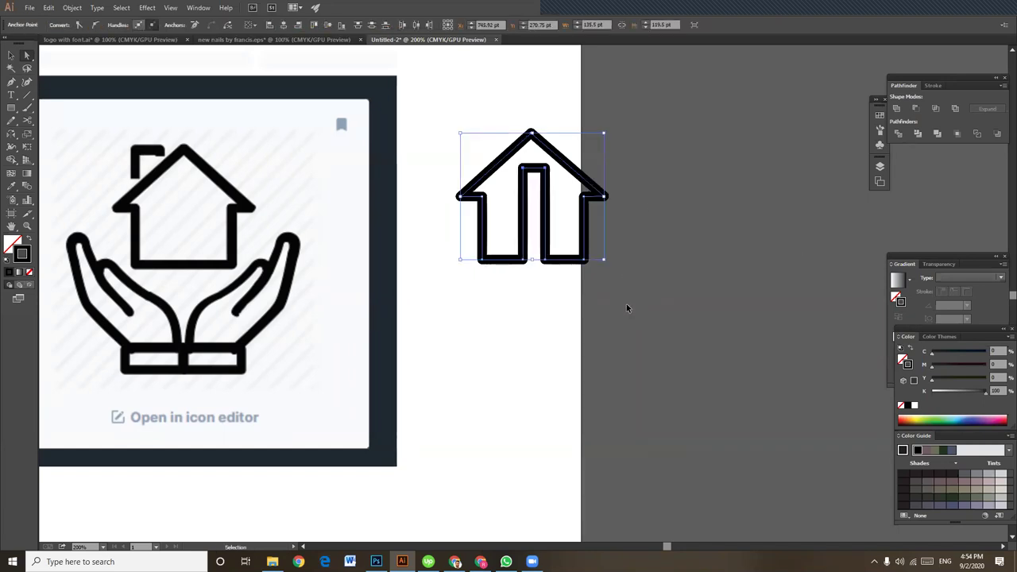
Lower the top edge of the doorway to just below the roof eaves to form a short door
click(26, 55)
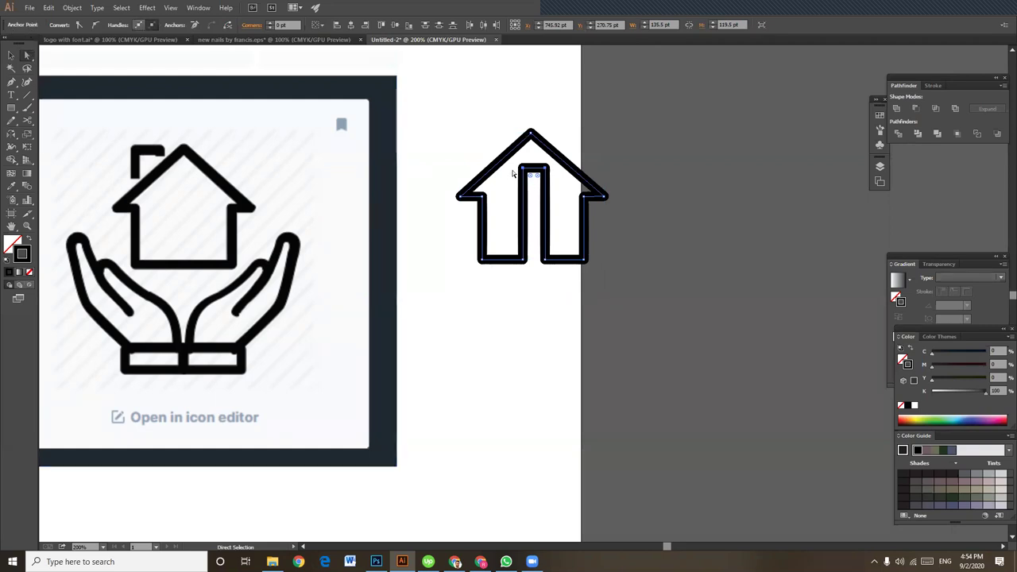
drag(546, 166, 547, 216)
click(745, 235)
click(11, 56)
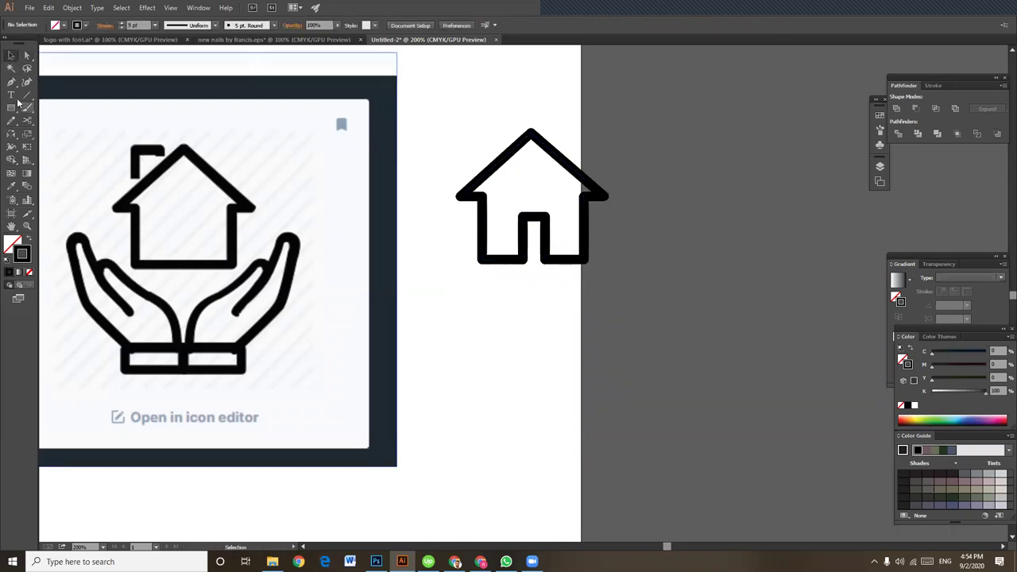
Move the reference image off the artboard into the empty space beyond the house
click(26, 55)
key(ctrl+minus)
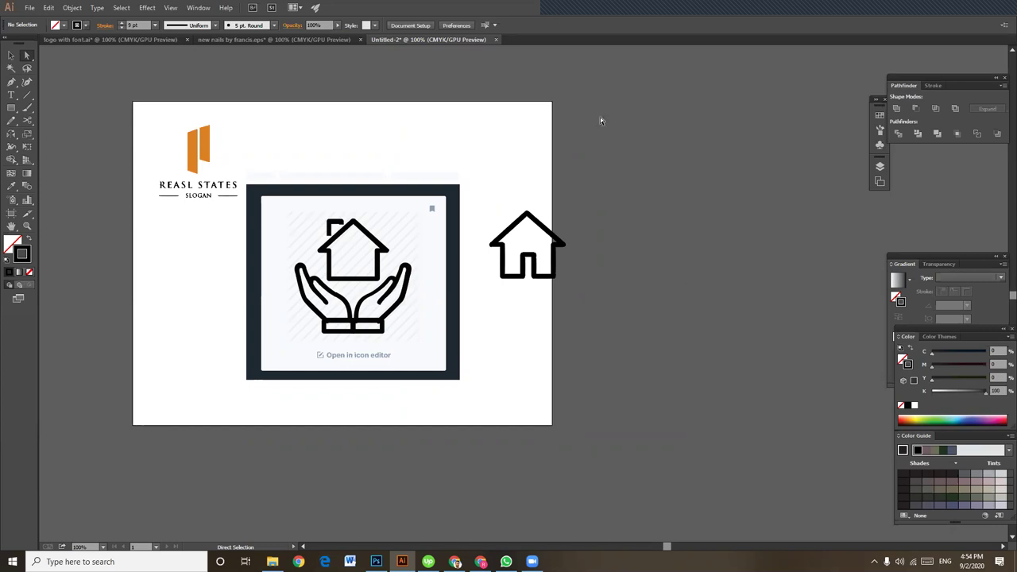
drag(349, 262, 752, 188)
key(ctrl+equal)
key(space)
drag(304, 290, 511, 274)
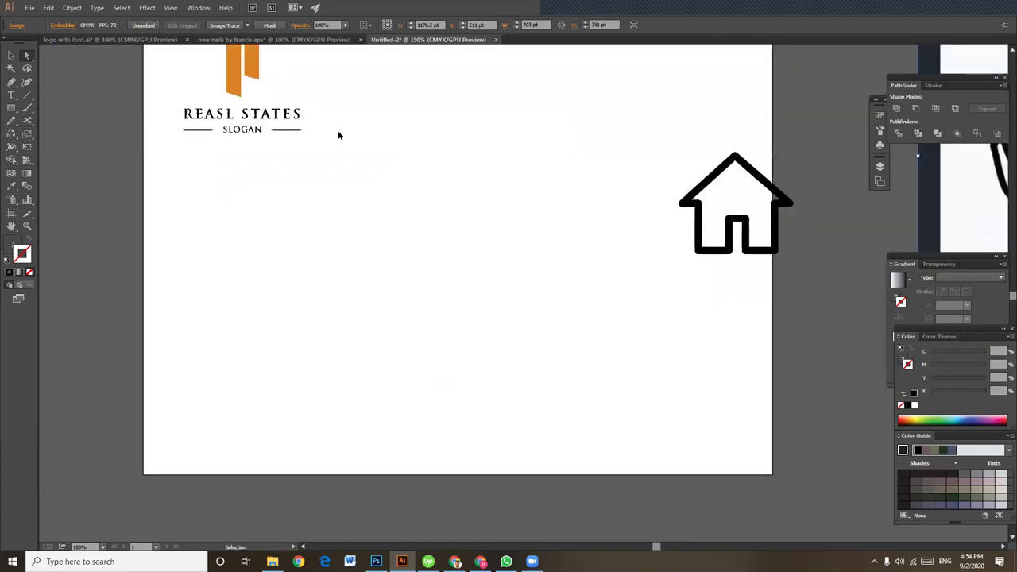
Show the rulers and add one horizontal and one vertical guide across the artboard
key(ctrl+r)
drag(498, 53, 510, 226)
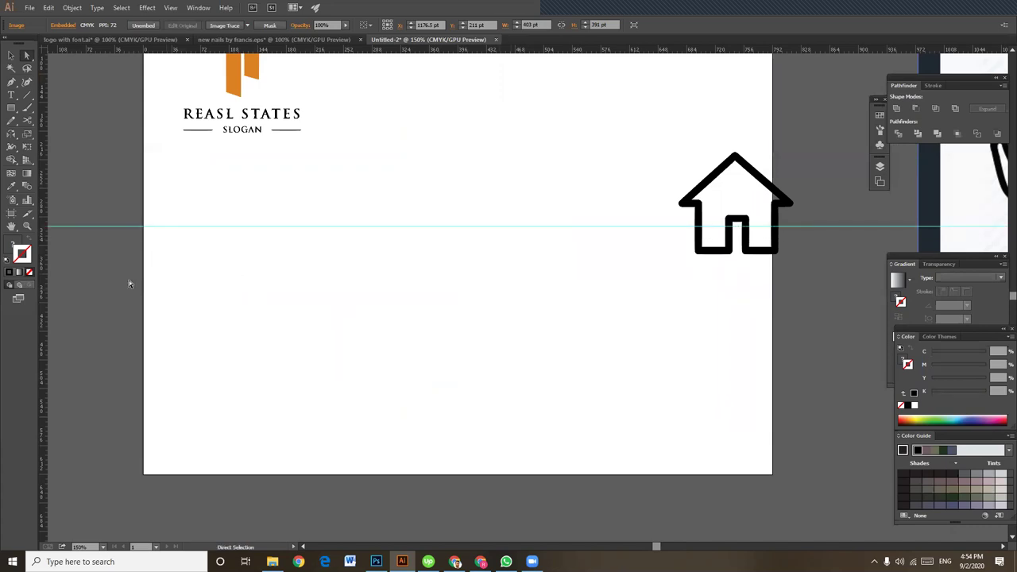
drag(46, 240, 380, 278)
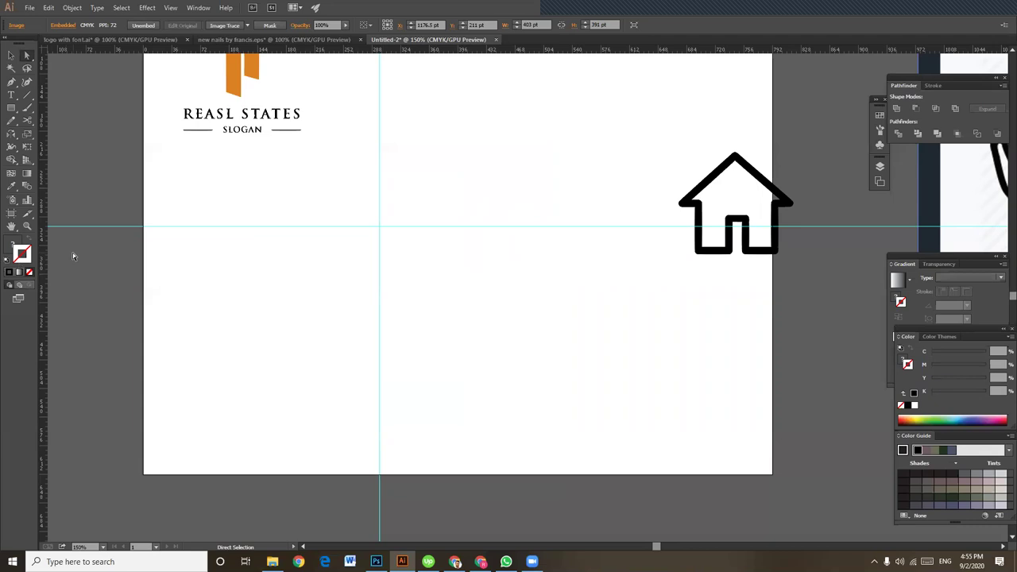
Turn on the document grid while keeping both guides shown
key(v)
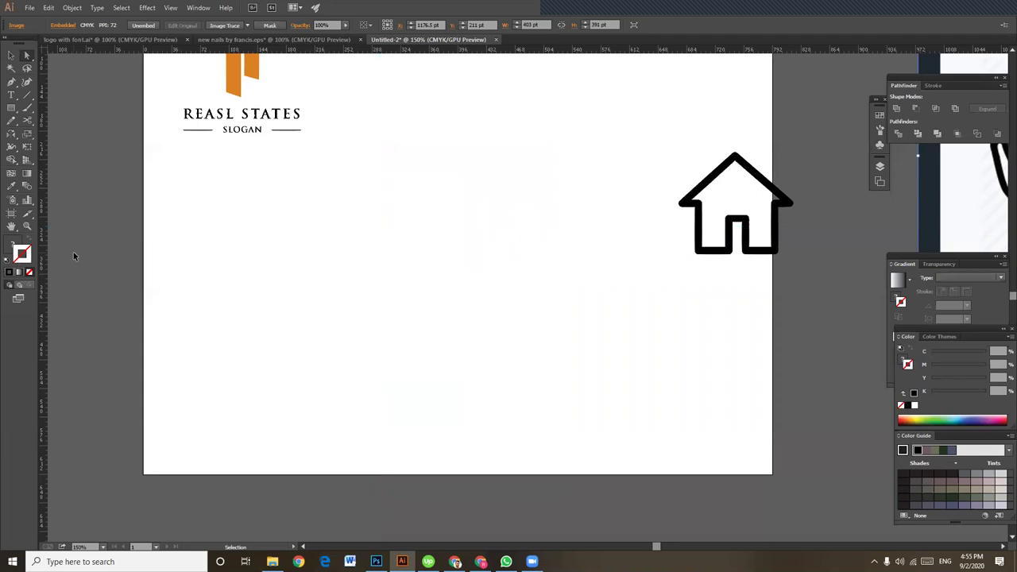
key(ctrl+apostrophe)
key(a)
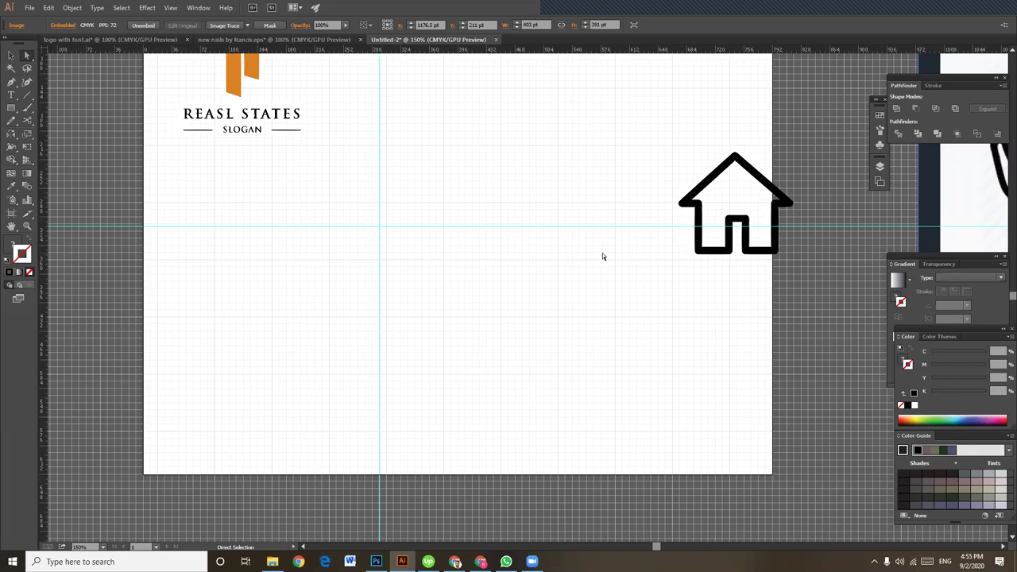
Draw an open, symmetrical roof-shaped path of about 141 x 73 pt on the blank artboard with the Pen tool
key(p)
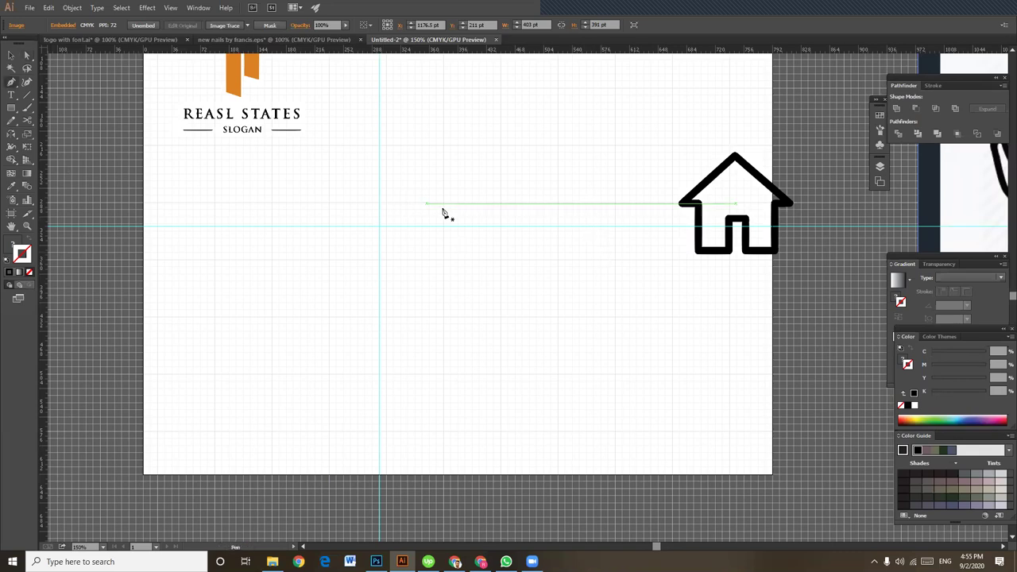
click(444, 204)
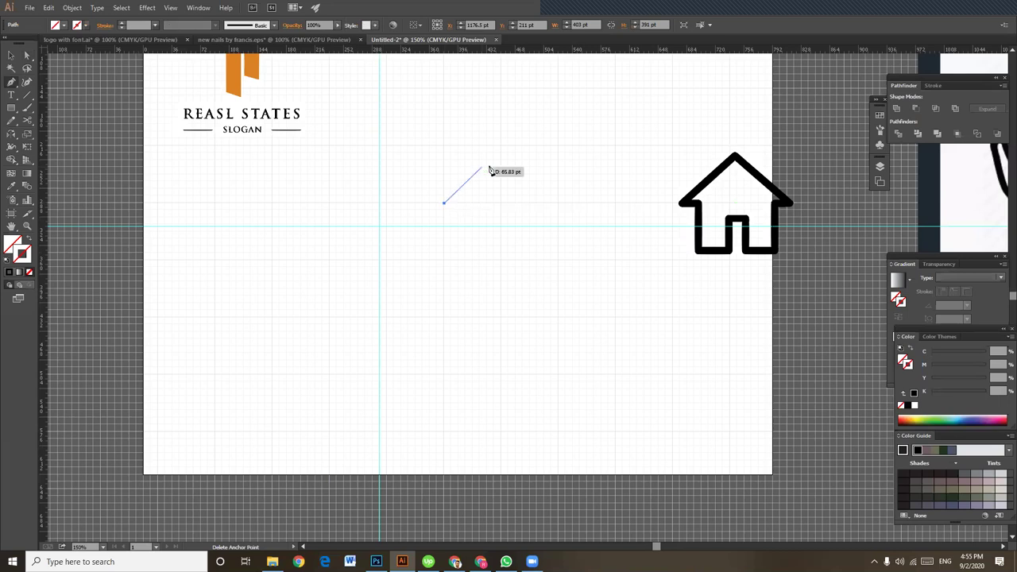
click(500, 146)
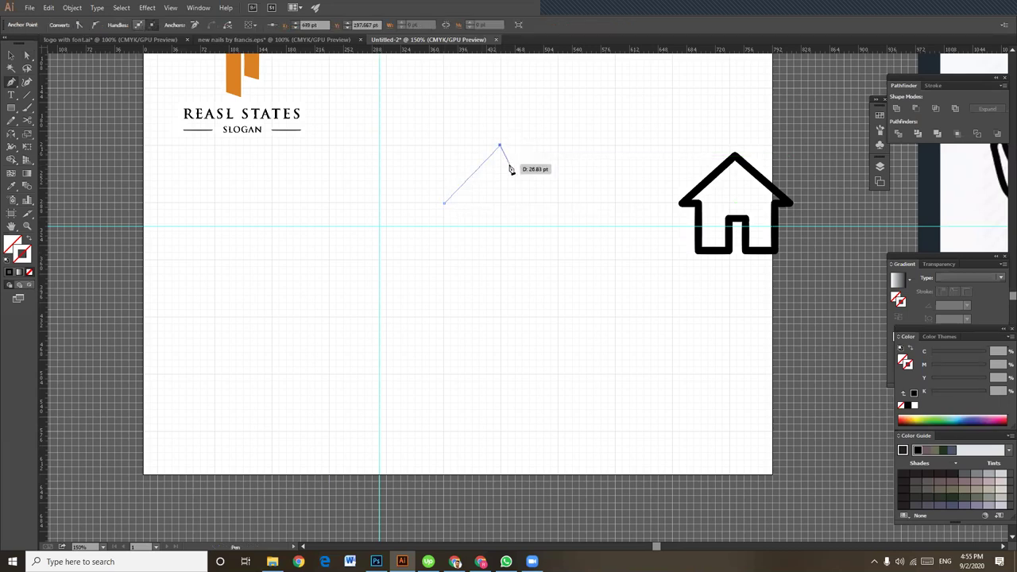
click(556, 203)
click(591, 237)
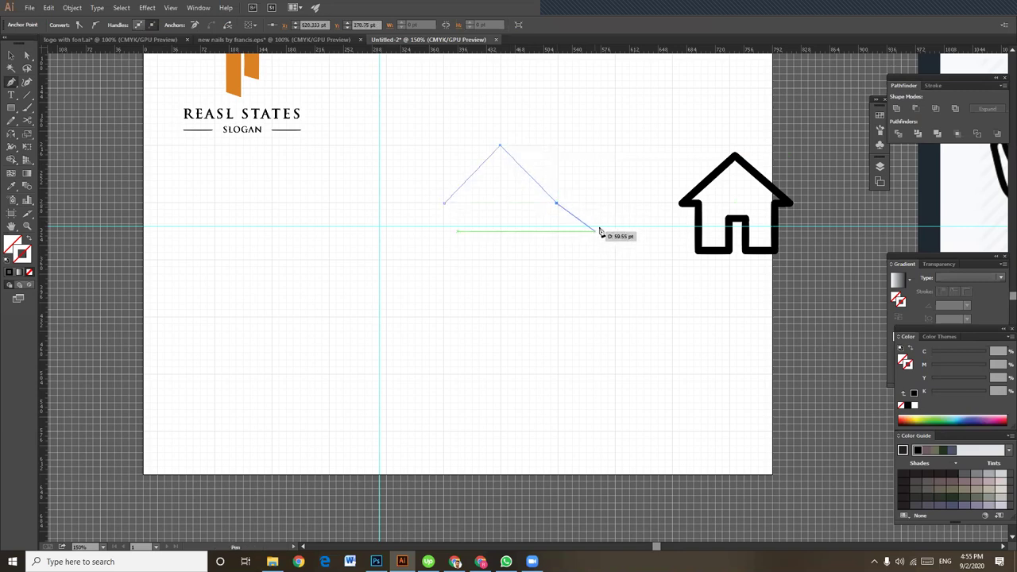
key(ctrl+z)
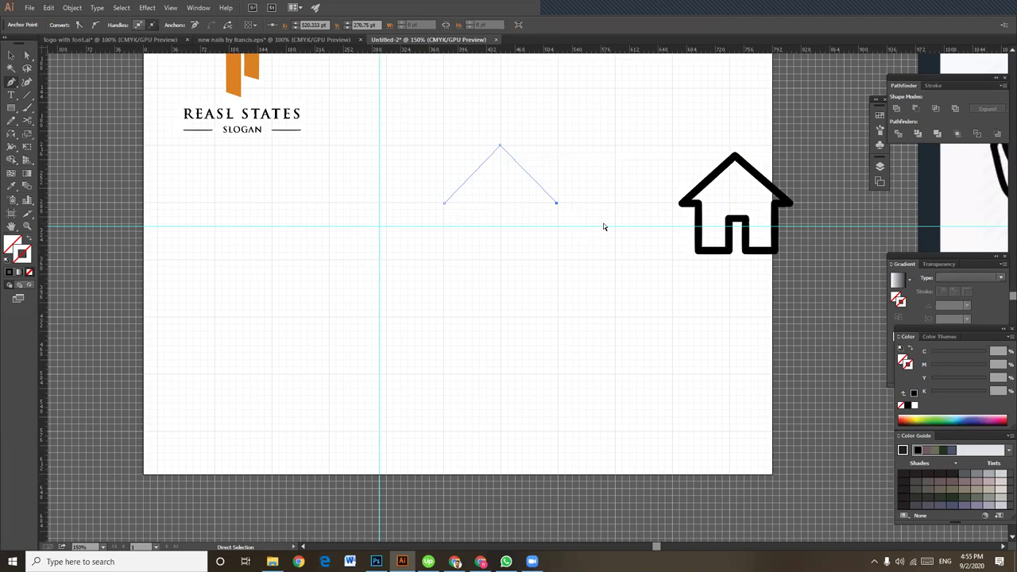
key(ctrl+z)
key(ctrl+z)
key(ctrl+z)
key(v)
key(ctrl+shift+z)
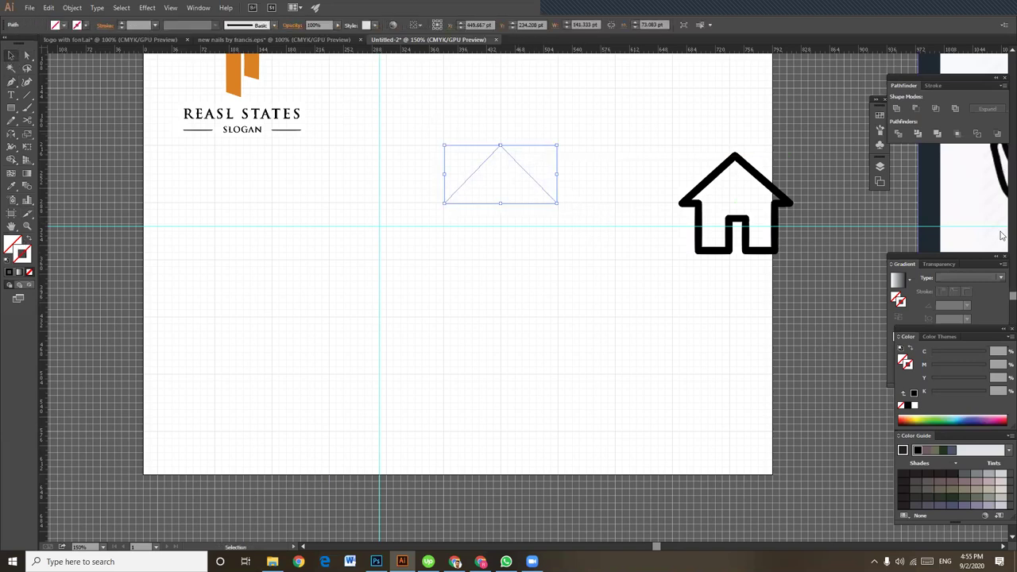
Give the roof path a black stroke with a weight of 6 pt
click(908, 406)
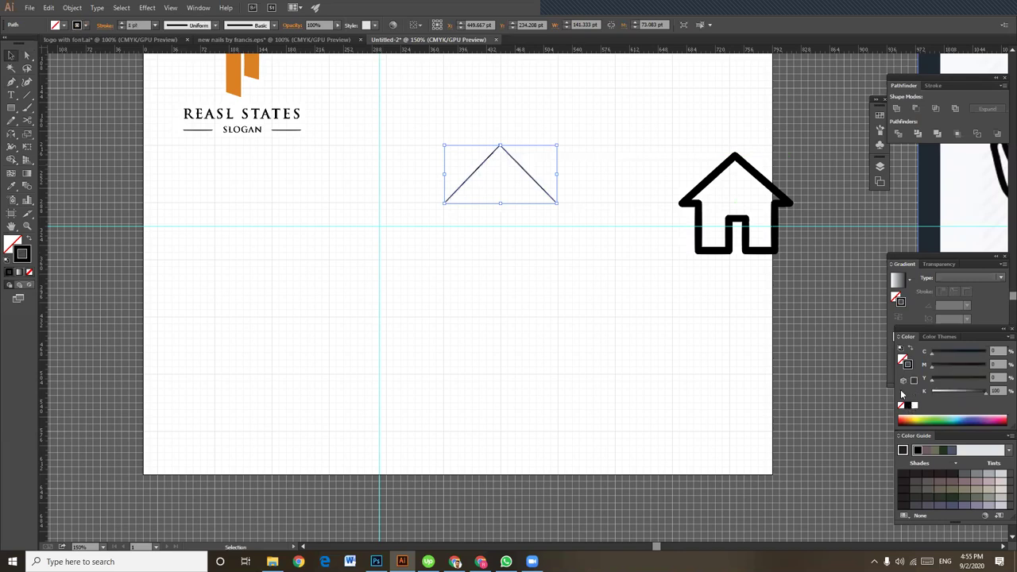
click(122, 23)
click(121, 23)
click(122, 23)
click(121, 23)
click(122, 23)
click(429, 251)
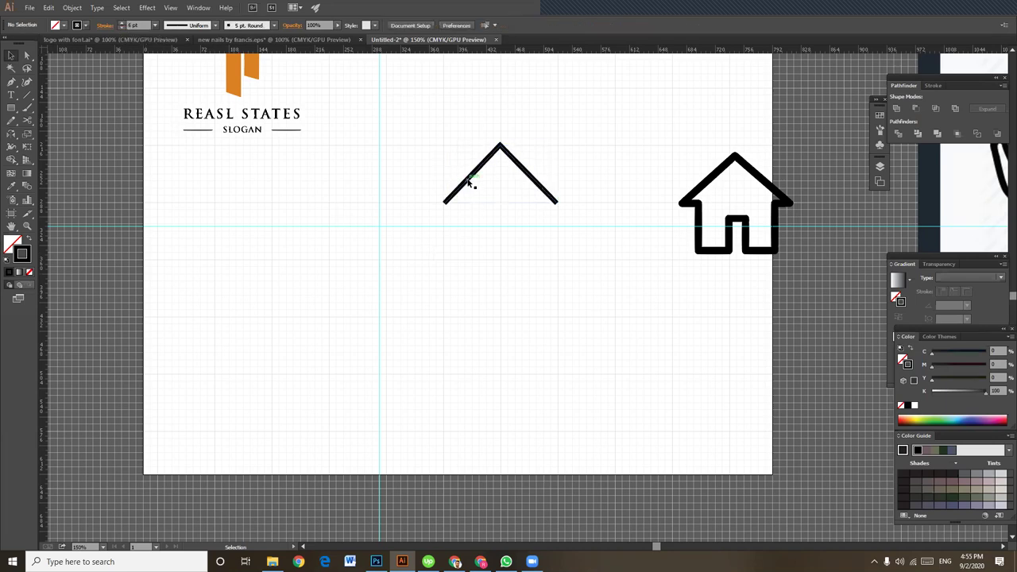
click(469, 182)
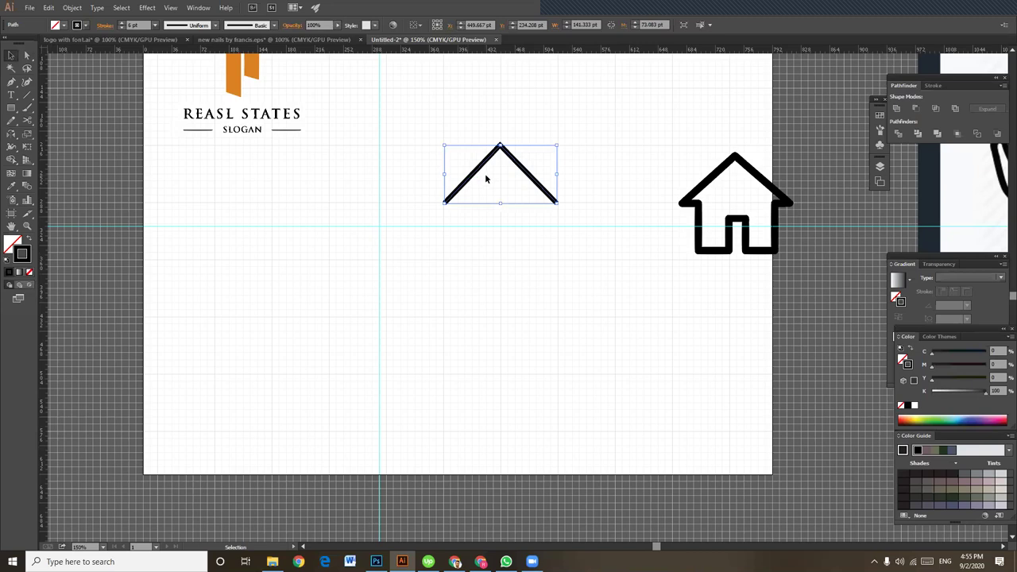
click(529, 256)
Draw a 22 x 22 pt square below the roof path and give it a black fill without stroke
key(ctrl+plus)
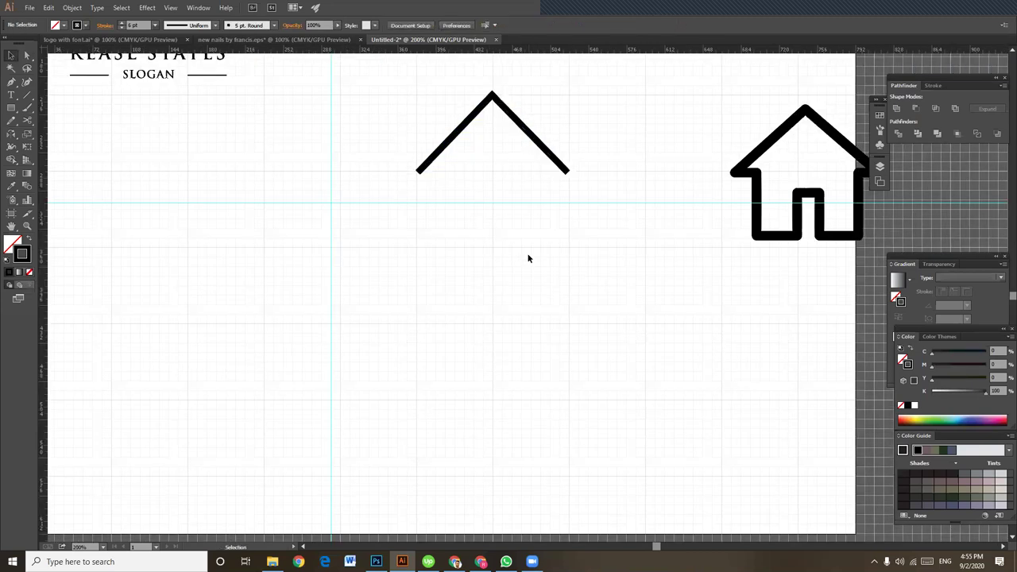
click(11, 108)
drag(338, 297, 363, 322)
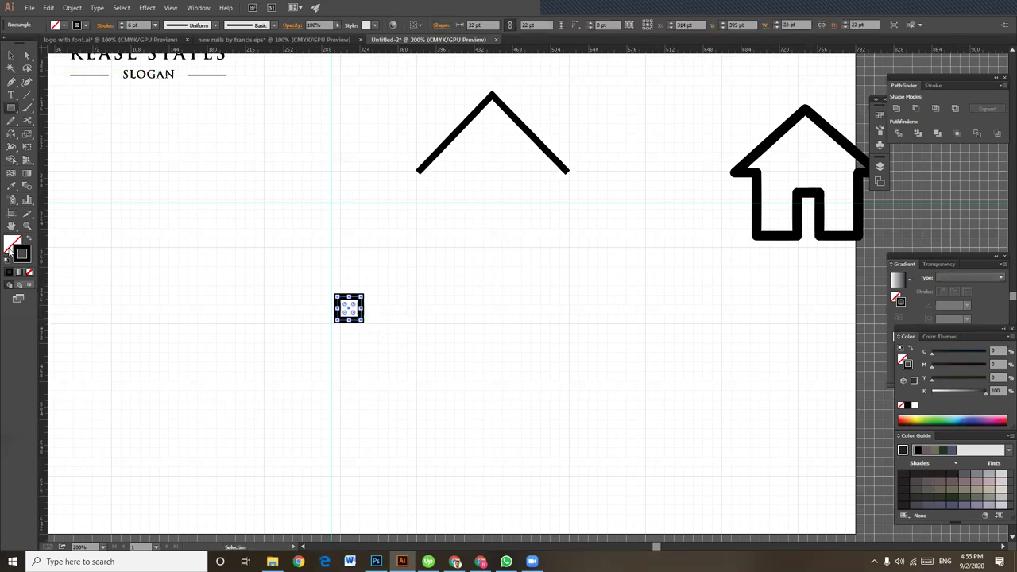
click(28, 239)
click(11, 55)
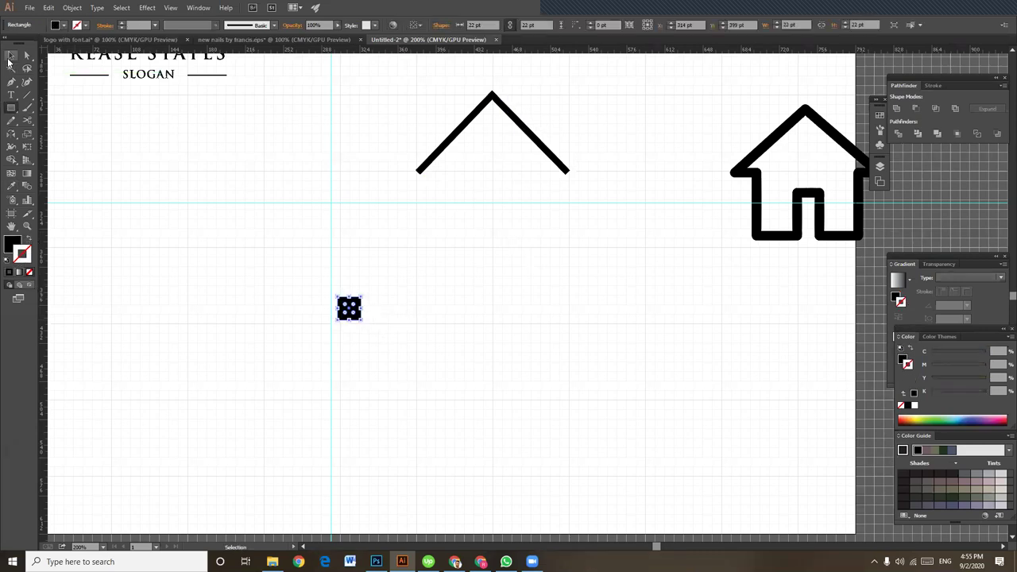
click(393, 317)
click(349, 308)
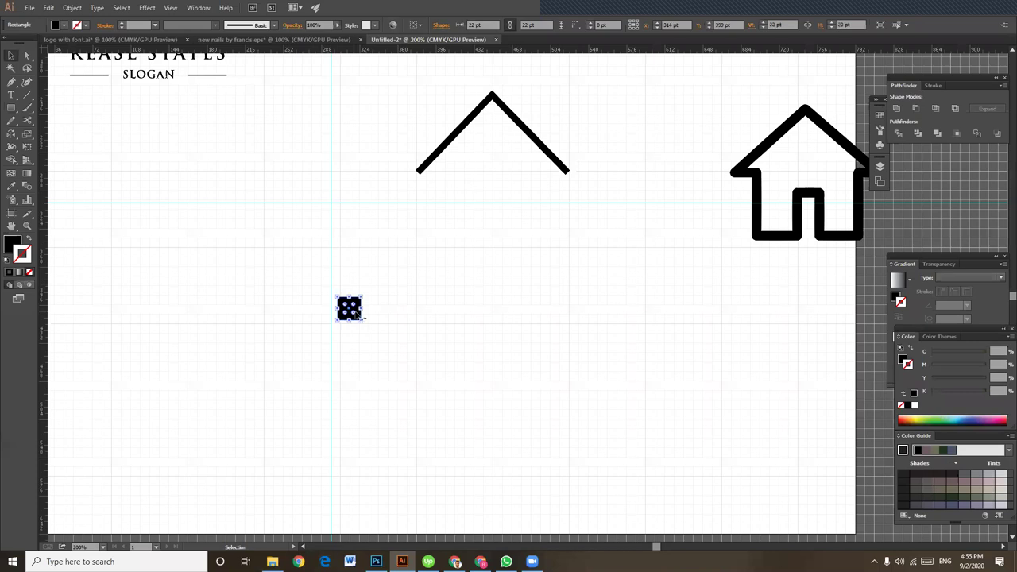
Duplicate the black square into an evenly spaced two-by-two window of four squares
click(392, 314)
click(350, 307)
drag(349, 308, 381, 312)
click(358, 286)
click(382, 312)
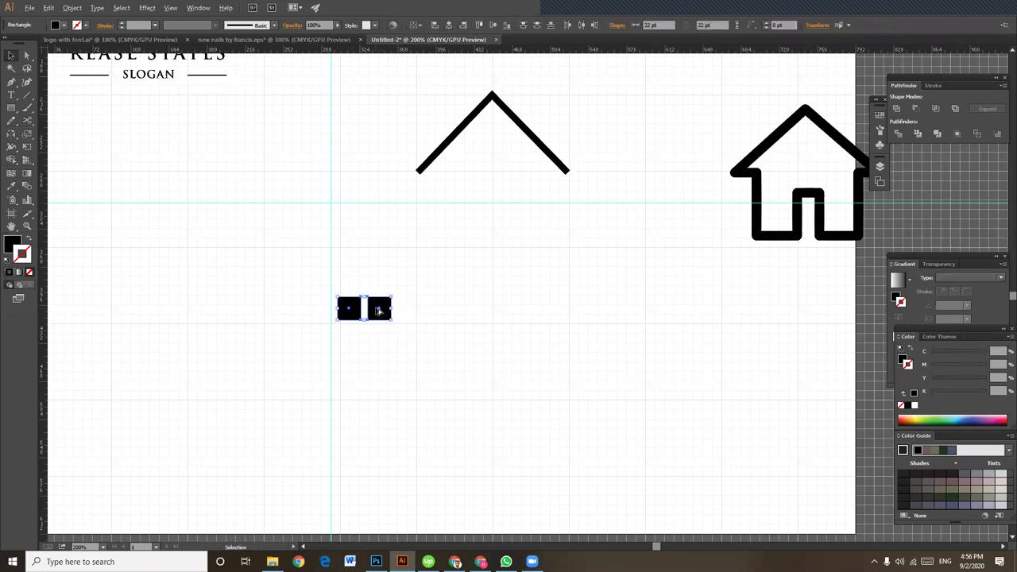
drag(378, 311, 374, 340)
click(426, 343)
key(a)
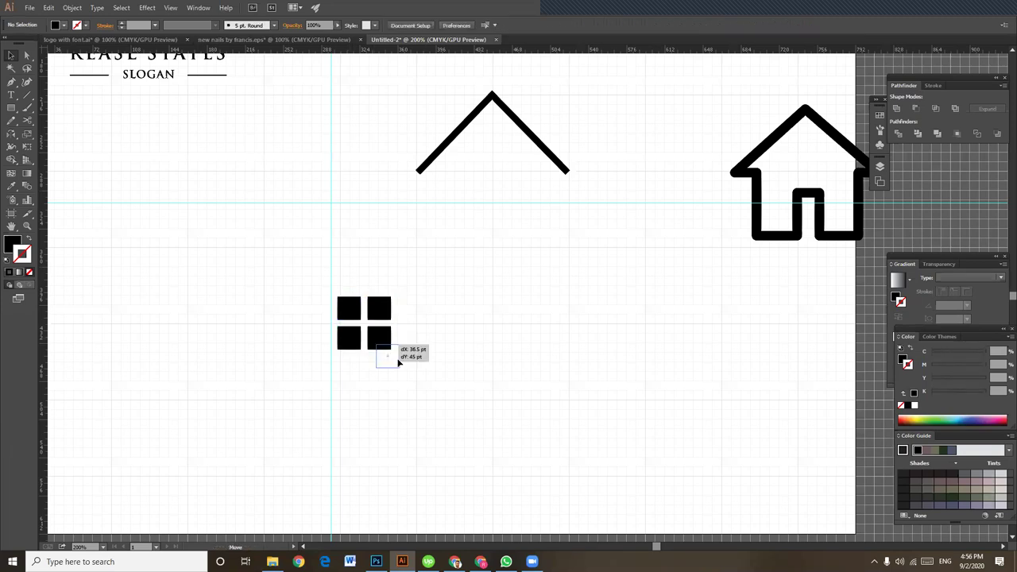
Scale the four-square window down to about 26 pt wide and center it under the roof's peak
click(349, 308)
key(v)
drag(407, 278, 500, 151)
click(373, 361)
click(393, 355)
click(350, 279)
click(362, 316)
click(520, 204)
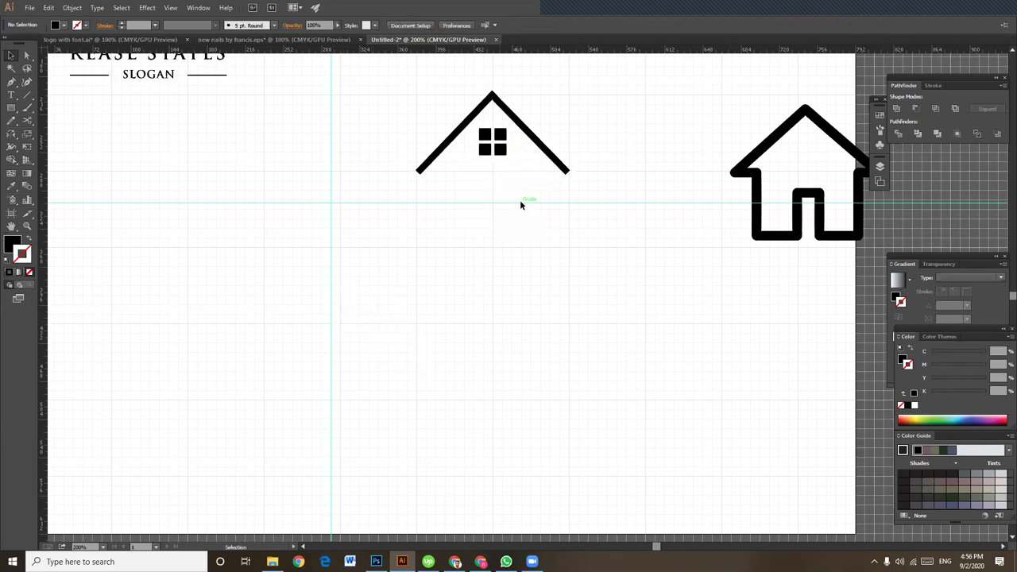
click(502, 154)
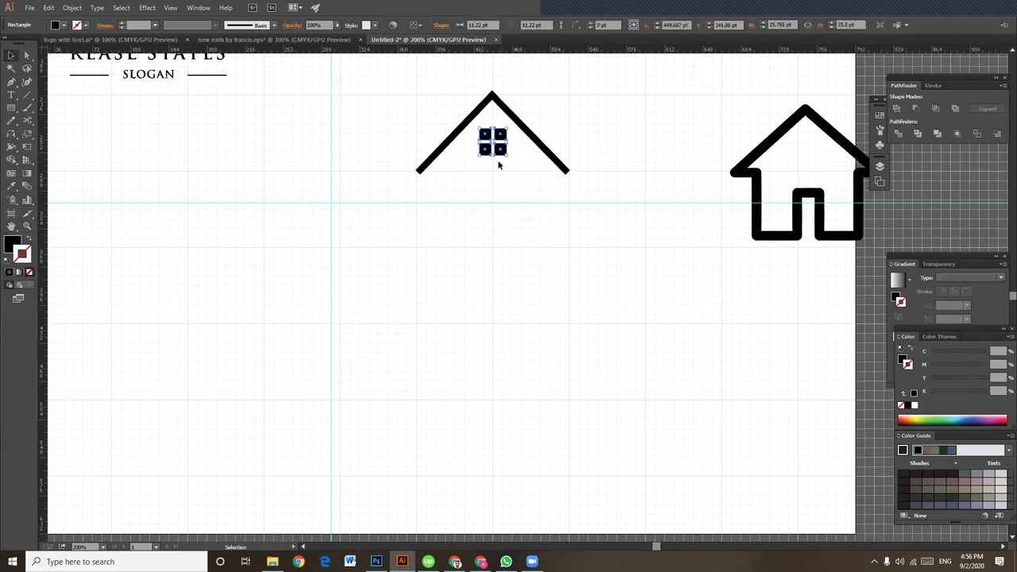
Nudge the four-square window slightly upward beneath the roof's peak
drag(479, 153, 477, 159)
click(520, 184)
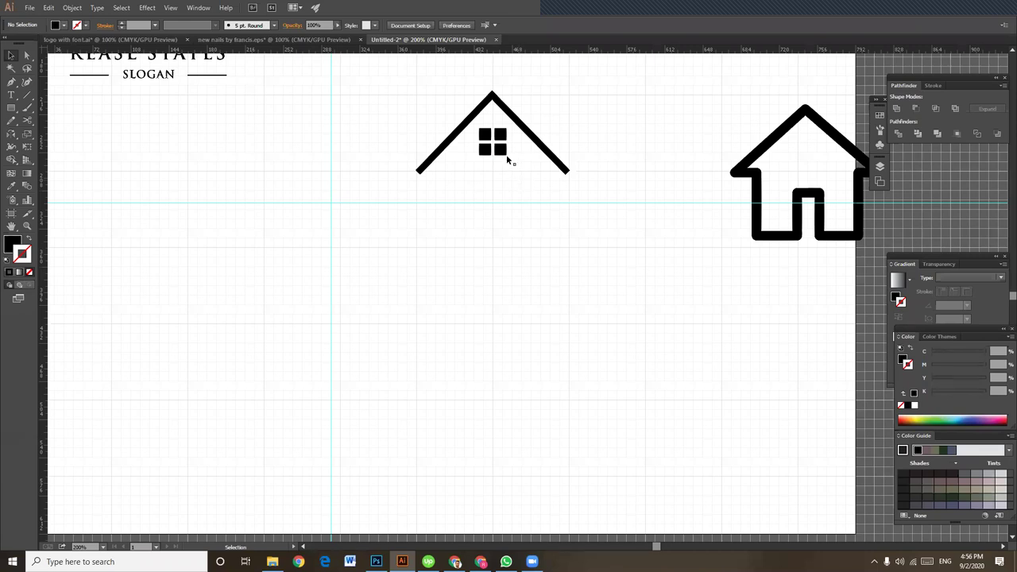
click(506, 154)
key(Up)
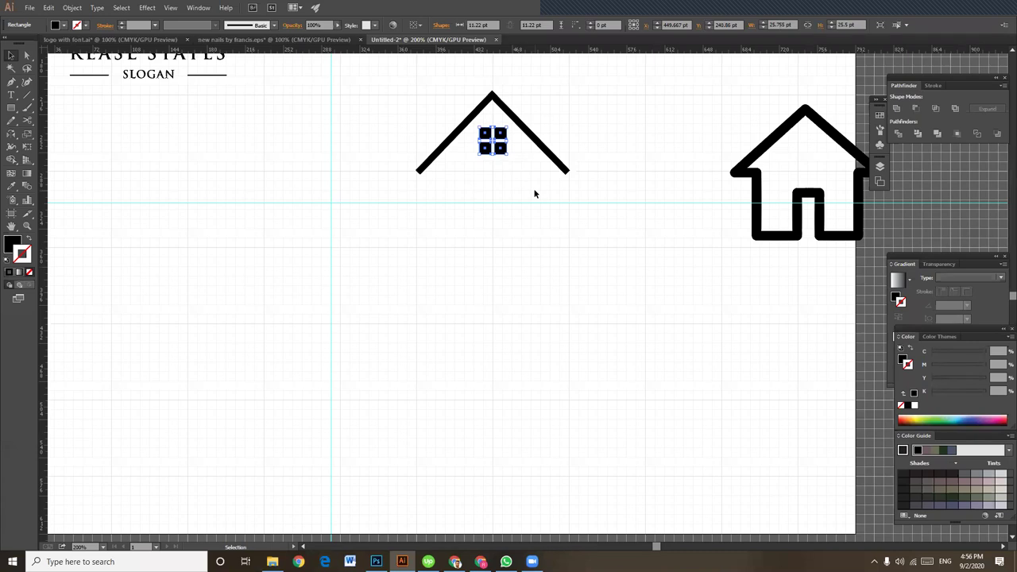
key(Up)
Duplicate the roof path about 38 pt to the right at the same height as a rear roof
click(558, 154)
click(550, 151)
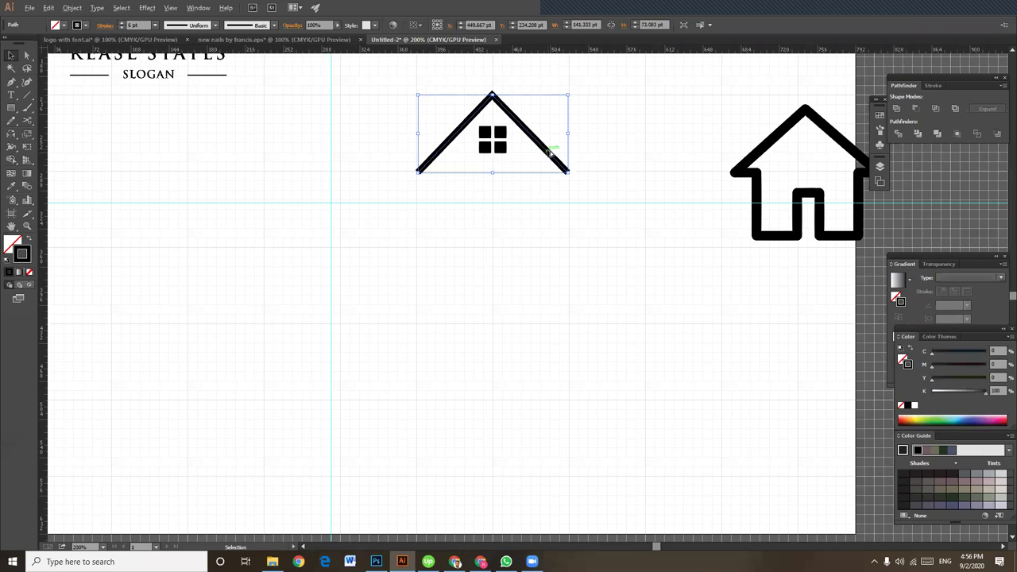
drag(549, 153, 593, 390)
key(ctrl+equal)
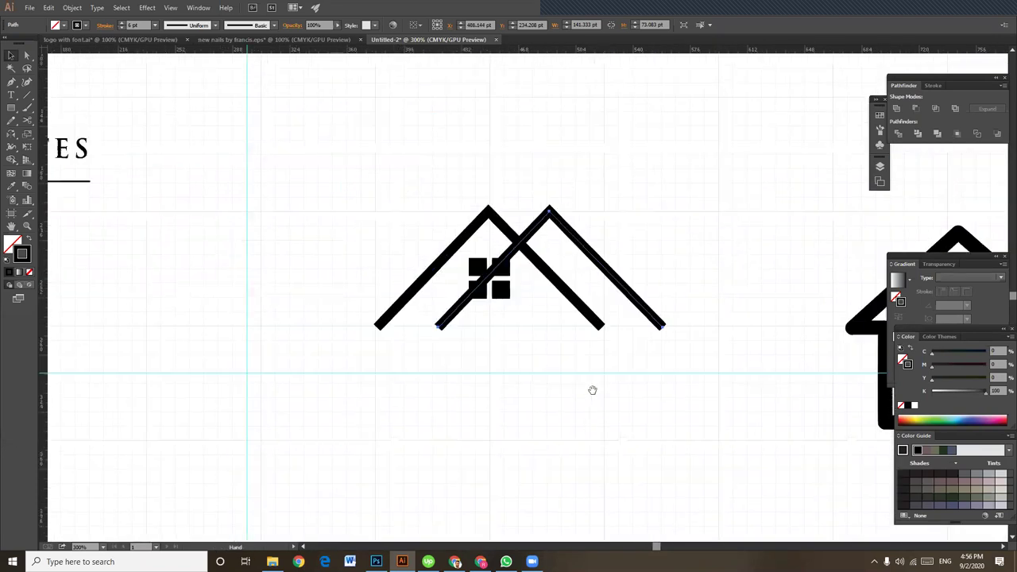
Add an anchor point on the copied roof just outside the front roof and delete the overlapping left end below it
key(plus)
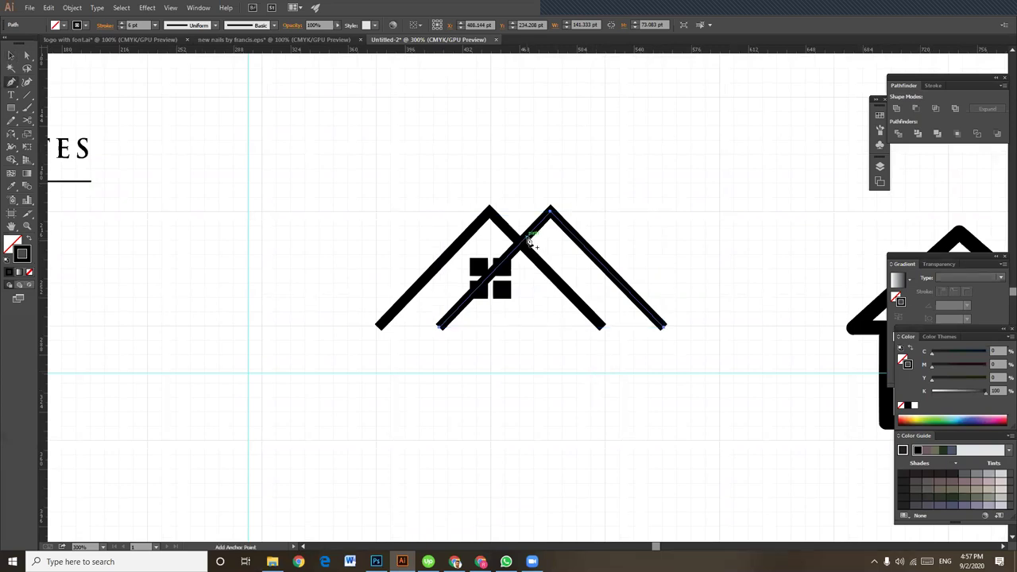
click(527, 237)
click(27, 56)
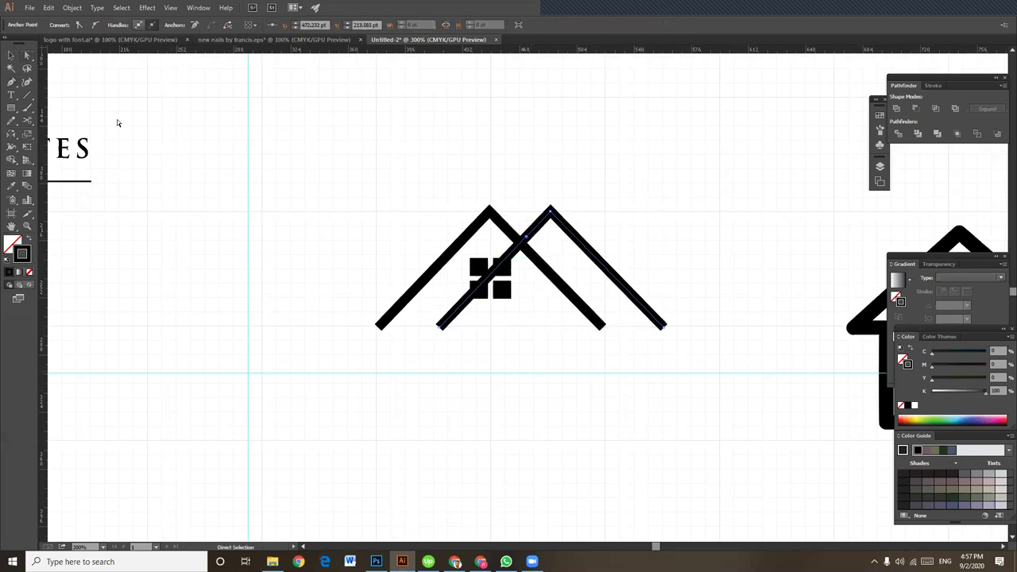
click(440, 325)
key(Delete)
click(577, 386)
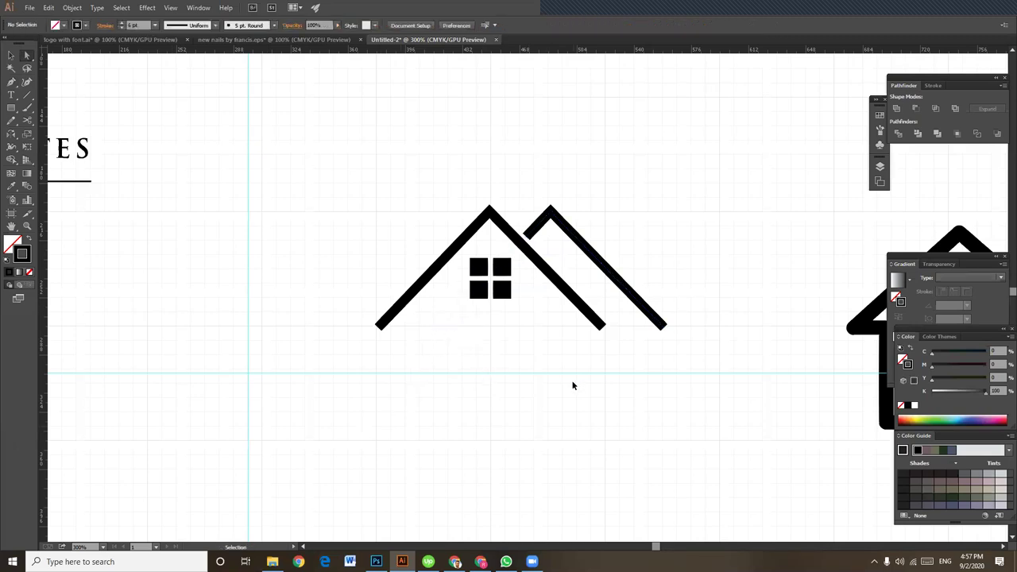
key(ctrl+minus)
click(11, 56)
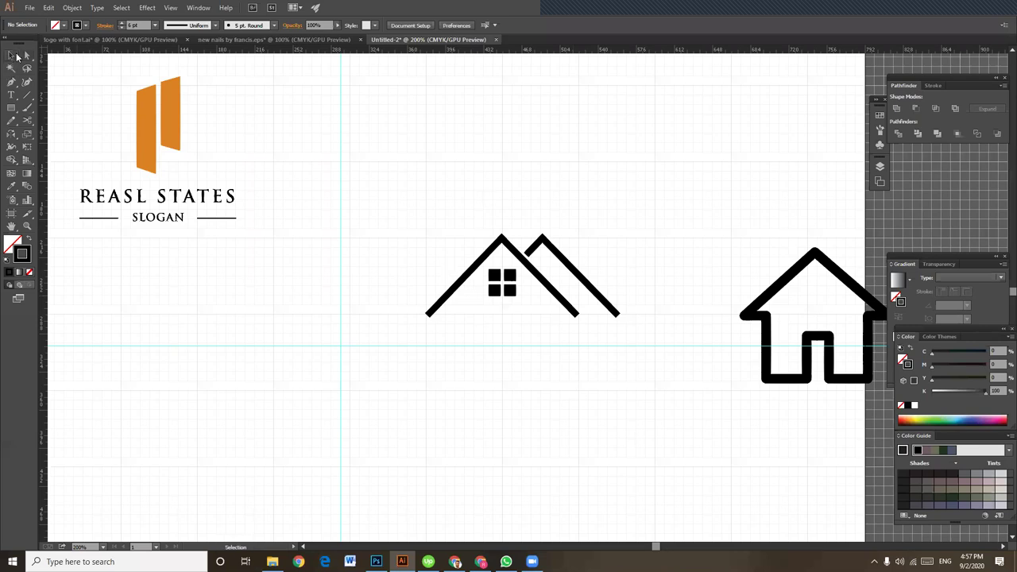
click(574, 272)
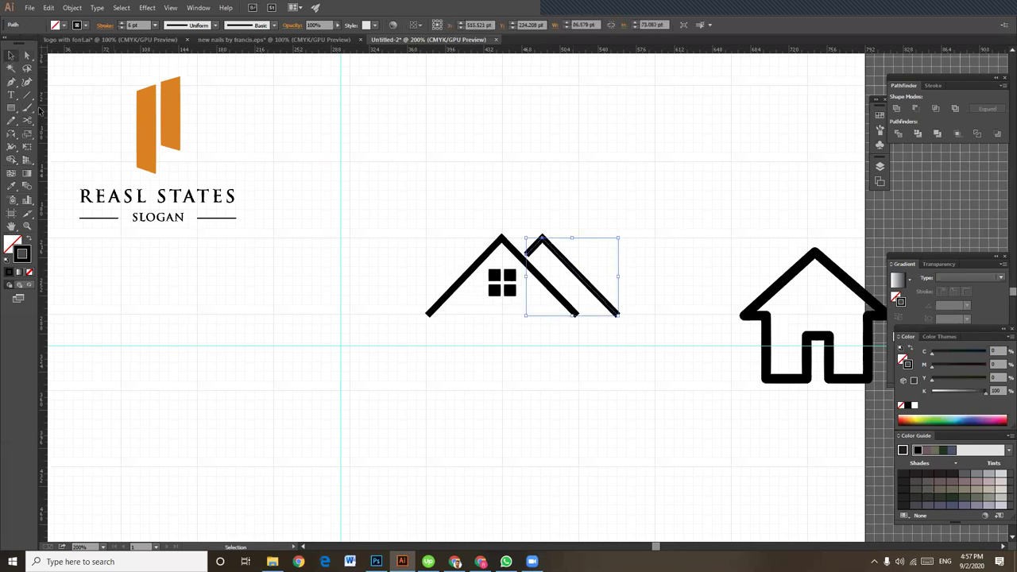
click(13, 136)
click(13, 136)
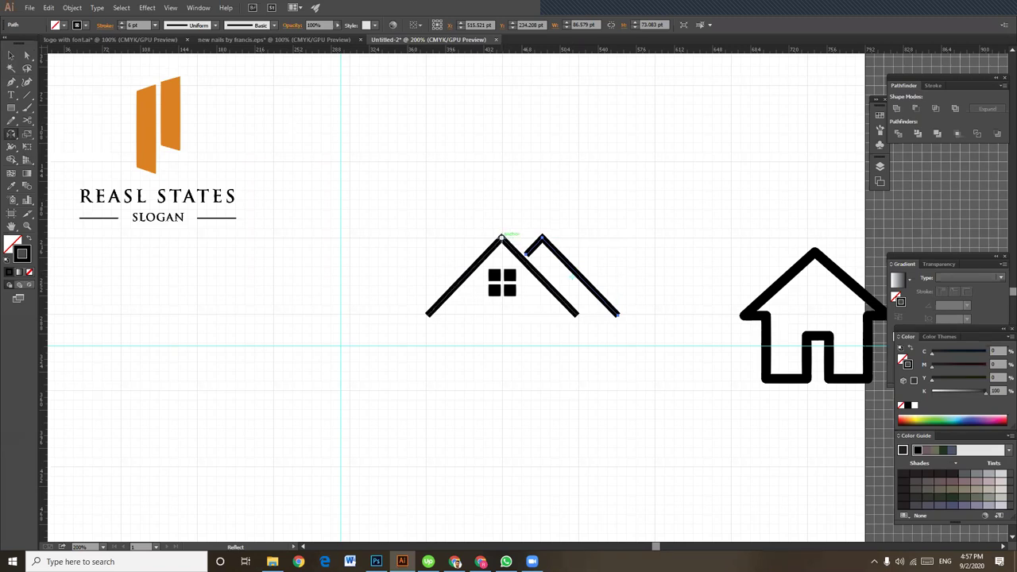
click(12, 56)
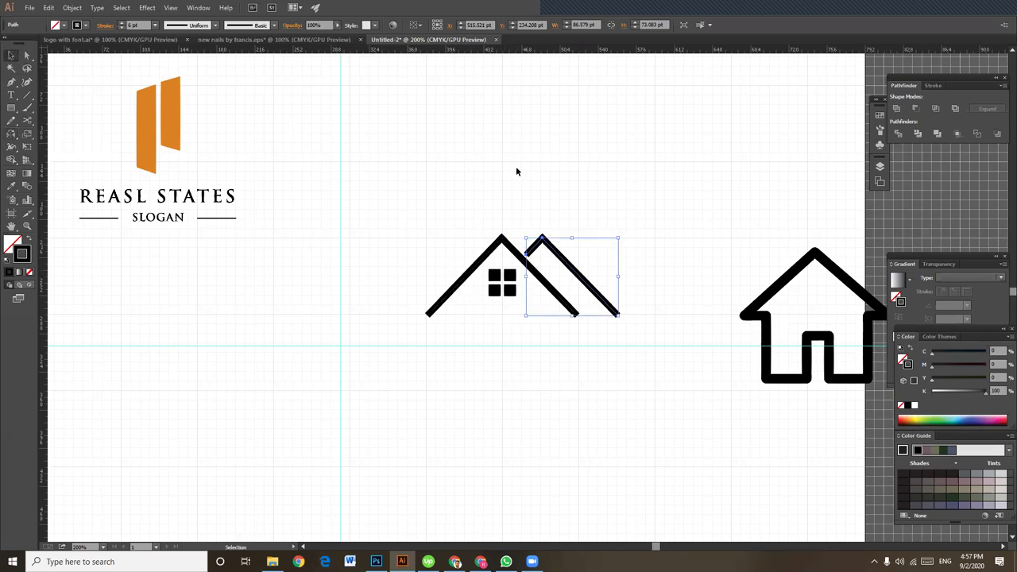
click(518, 169)
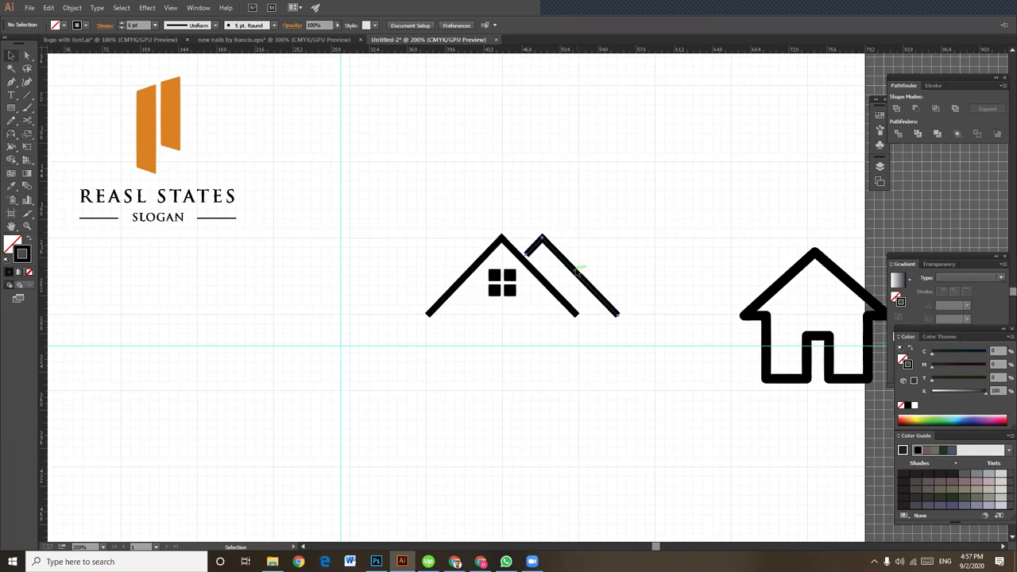
click(582, 274)
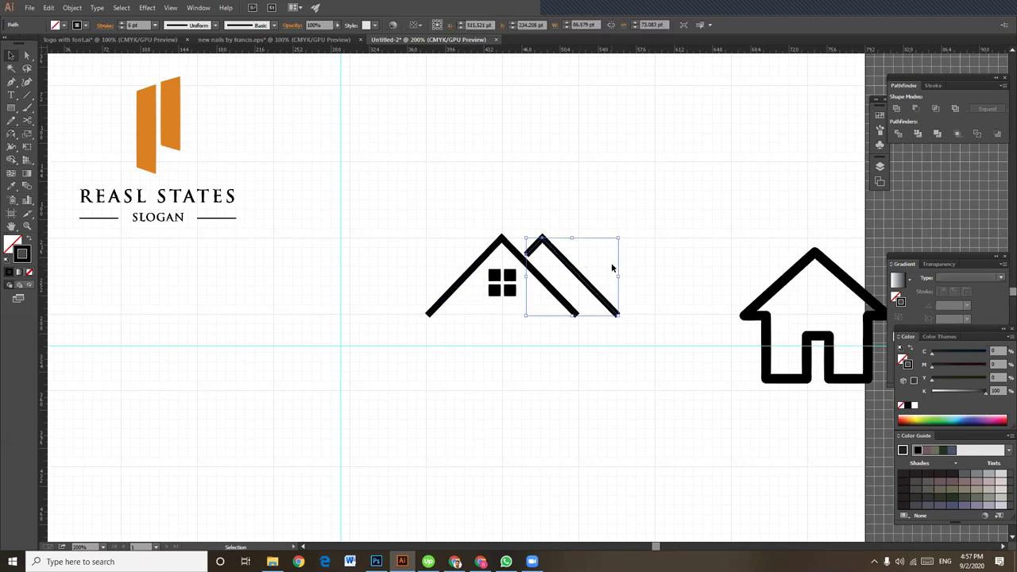
Draw a vertical chimney line about 18 pt long with a 6 pt black stroke, ending on the rear roof's right slope
key(ctrl+plus)
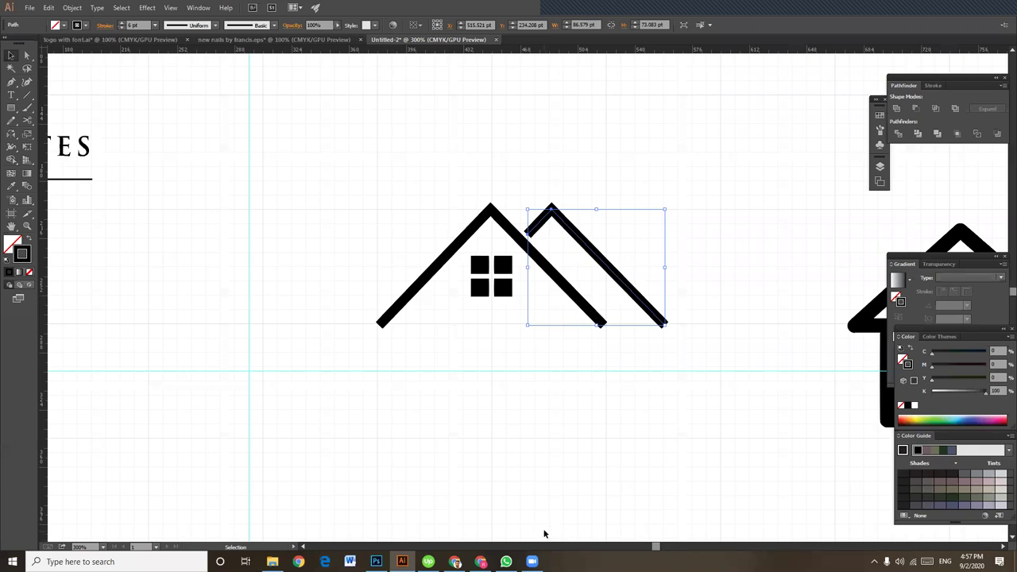
click(11, 107)
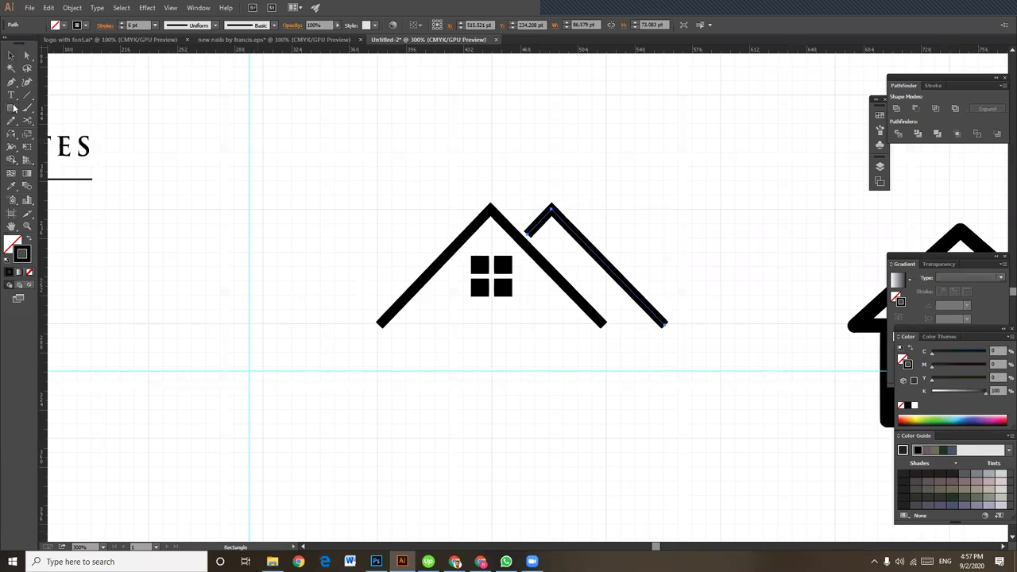
click(16, 83)
click(582, 210)
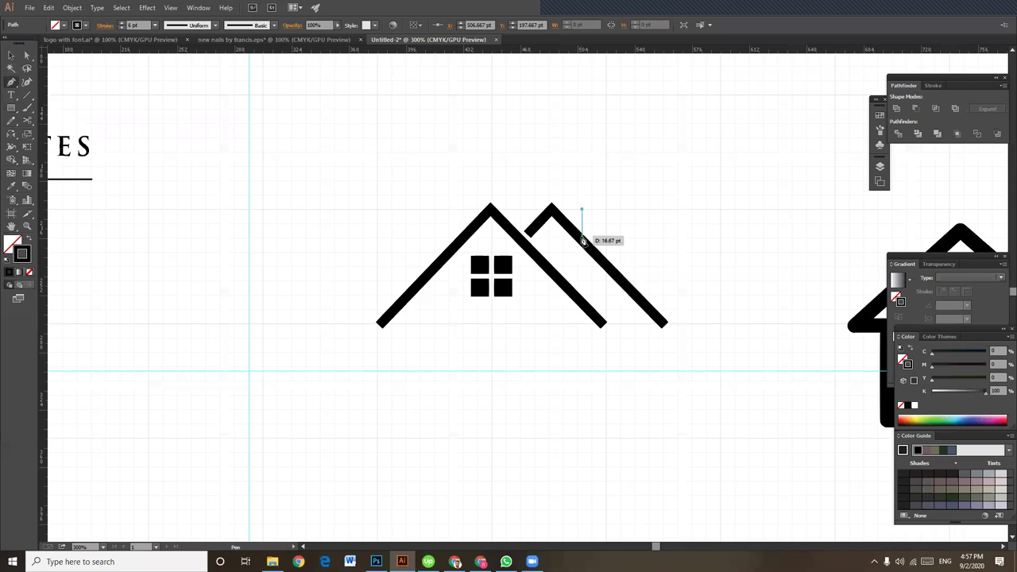
click(583, 239)
click(11, 55)
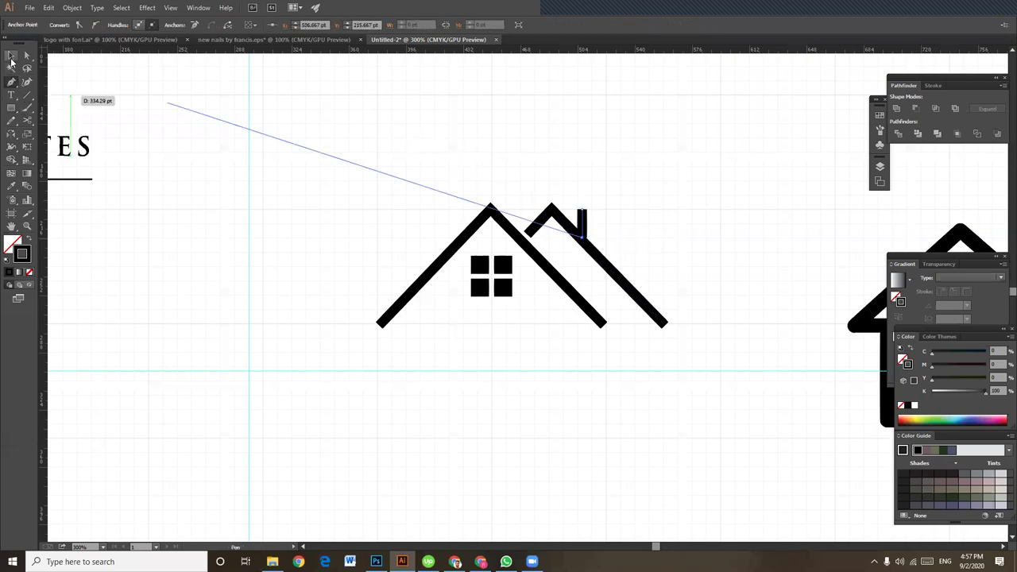
click(297, 304)
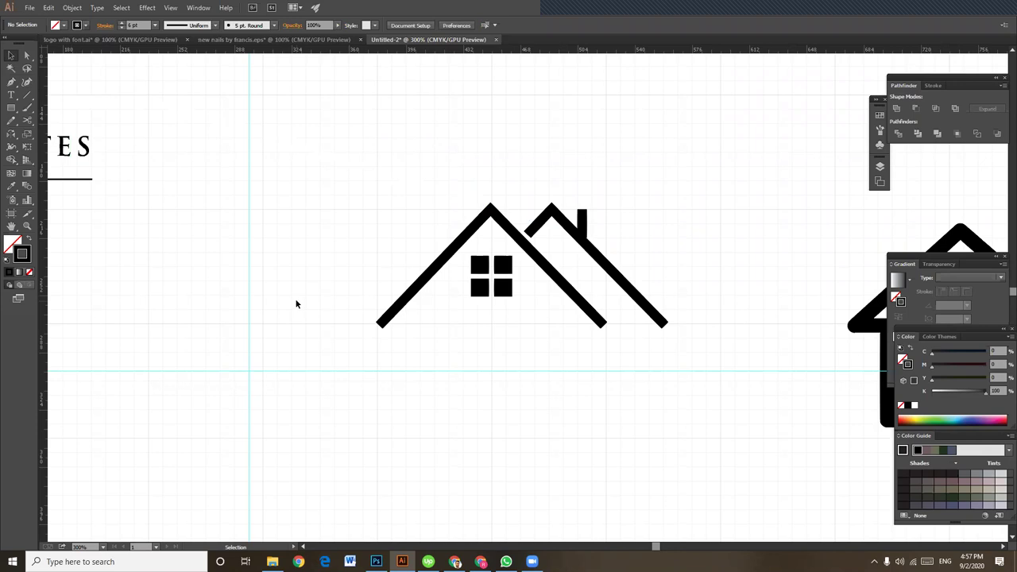
Check the cap, corner and alignment options of the front roof path's stroke
drag(459, 186, 602, 245)
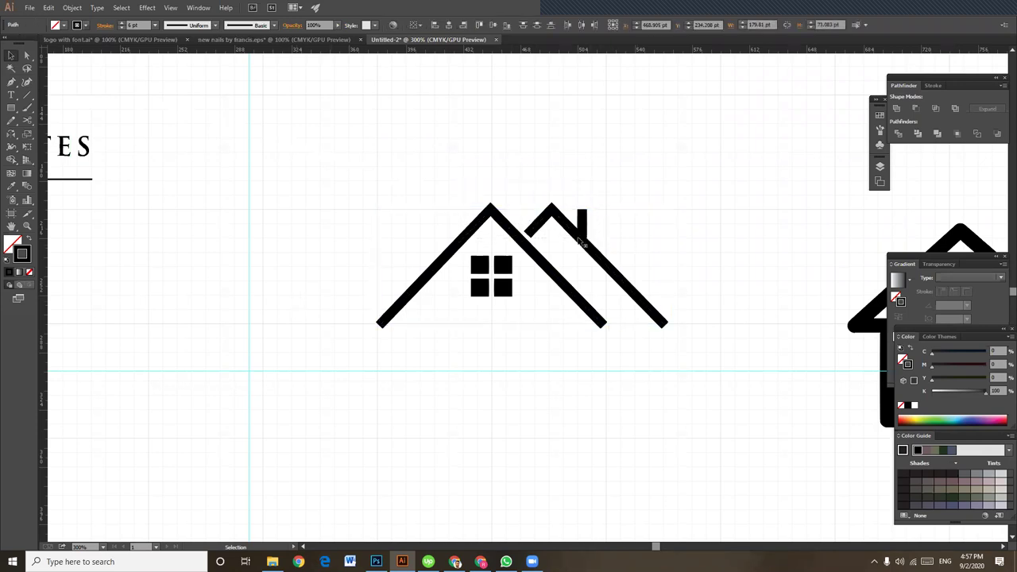
click(500, 220)
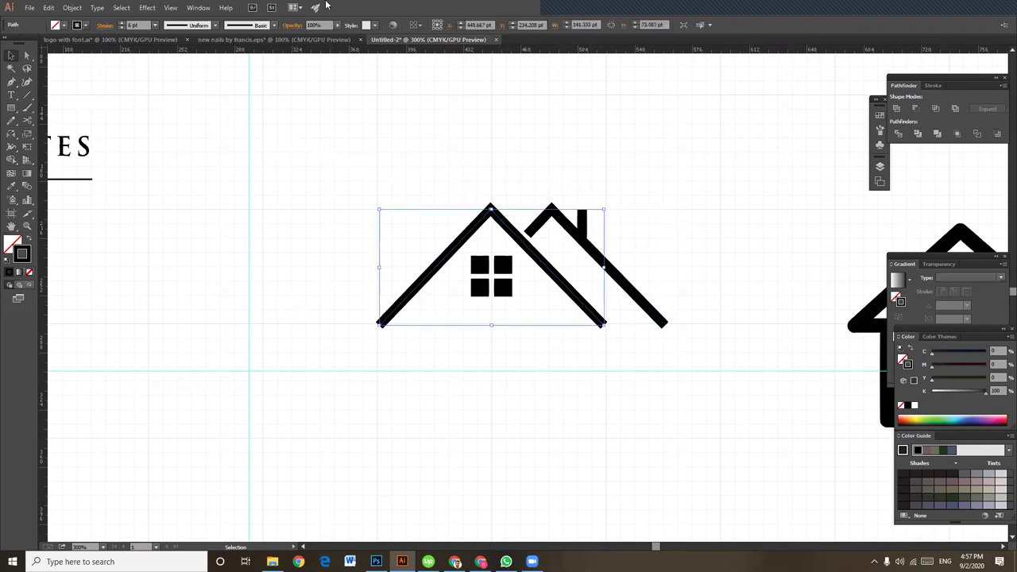
click(106, 25)
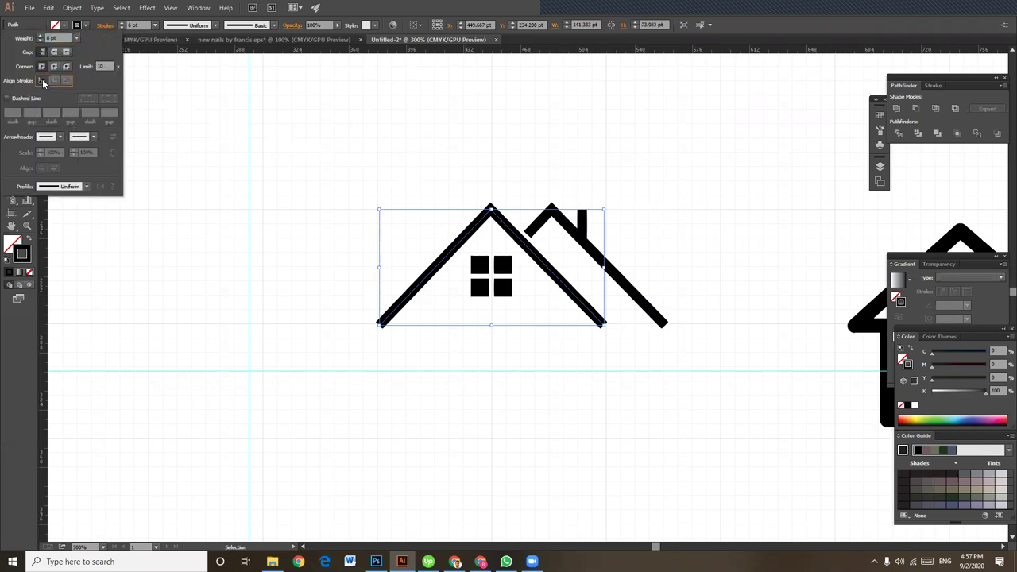
click(617, 227)
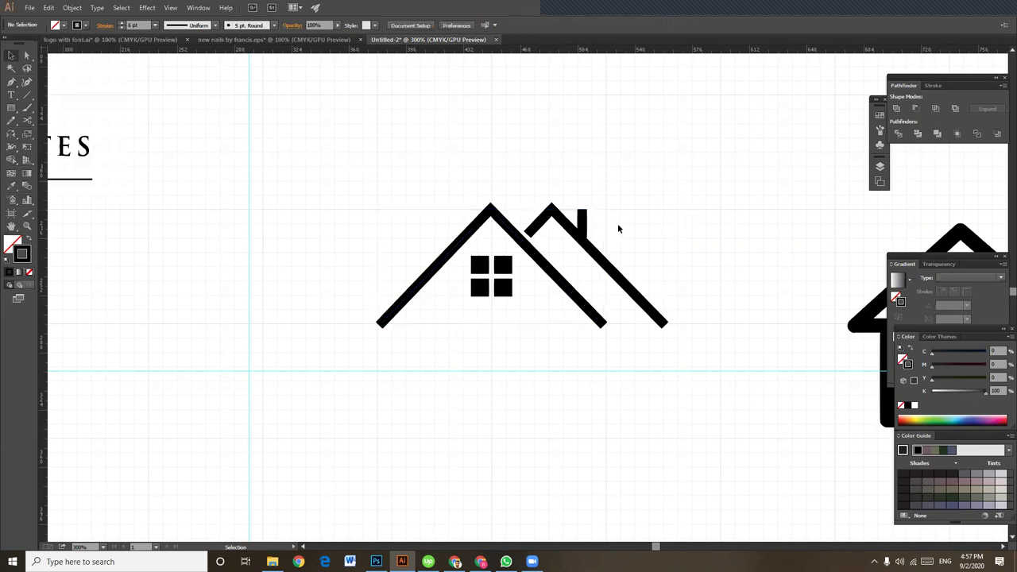
click(588, 232)
click(604, 230)
click(579, 236)
key(a)
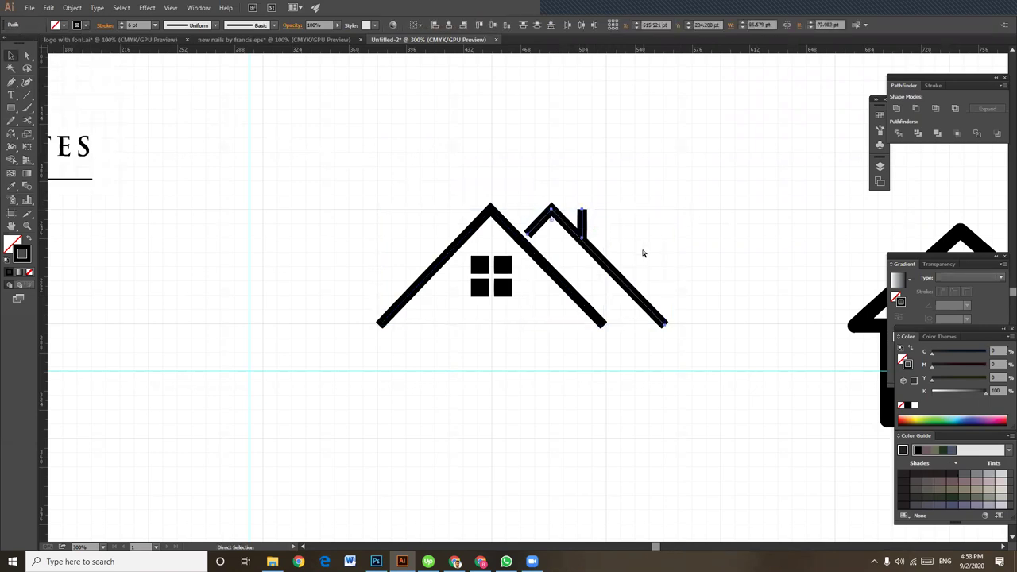
key(v)
click(685, 259)
drag(561, 182, 641, 266)
click(692, 261)
Move the rear roof's short left end slightly away from the front roof, making the rear roof about 85 pt wide
click(28, 58)
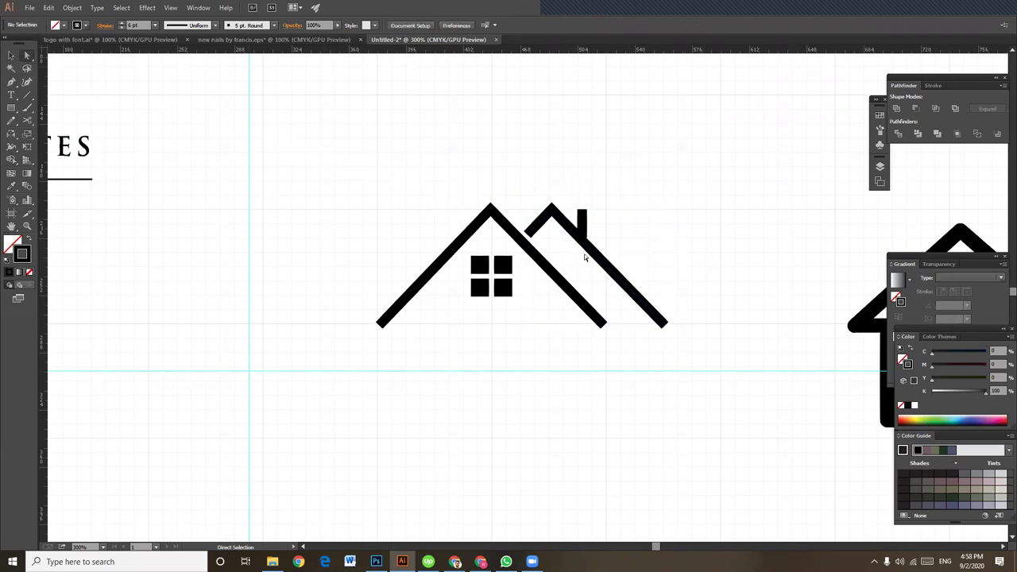
click(555, 235)
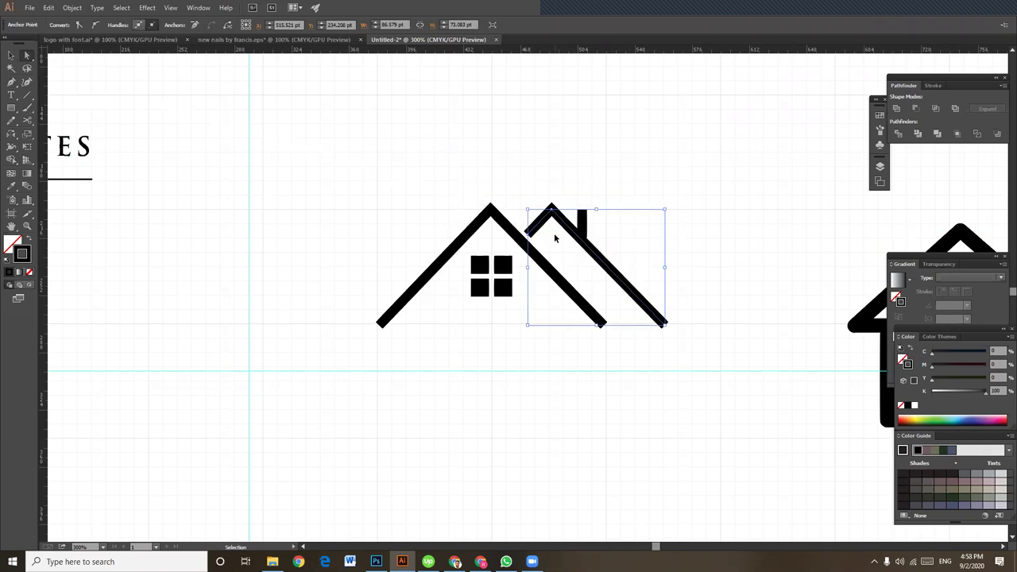
key(ctrl+equal)
key(ctrl+equal)
key(ctrl+minus)
key(ctrl+minus)
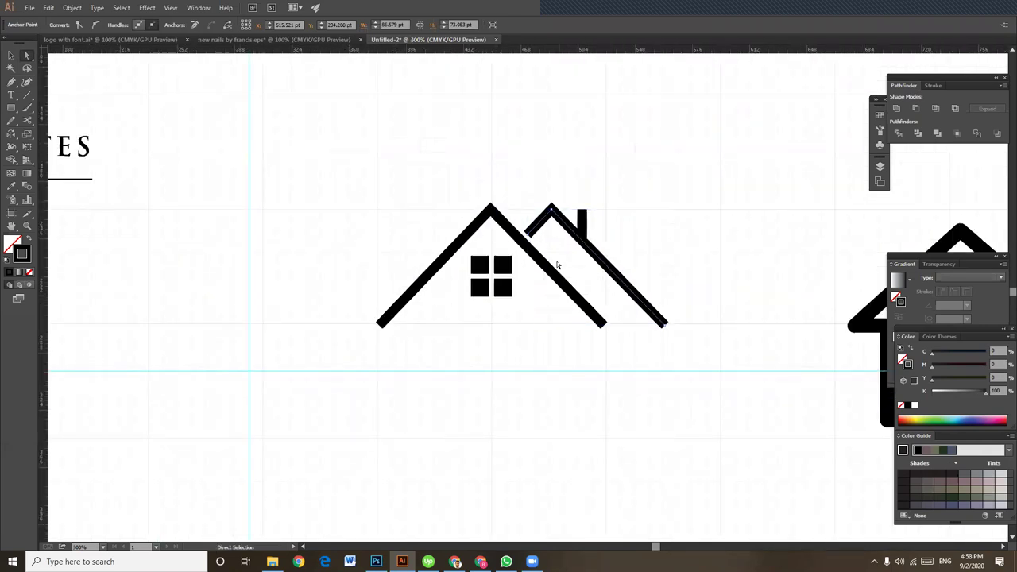
key(ctrl+equal)
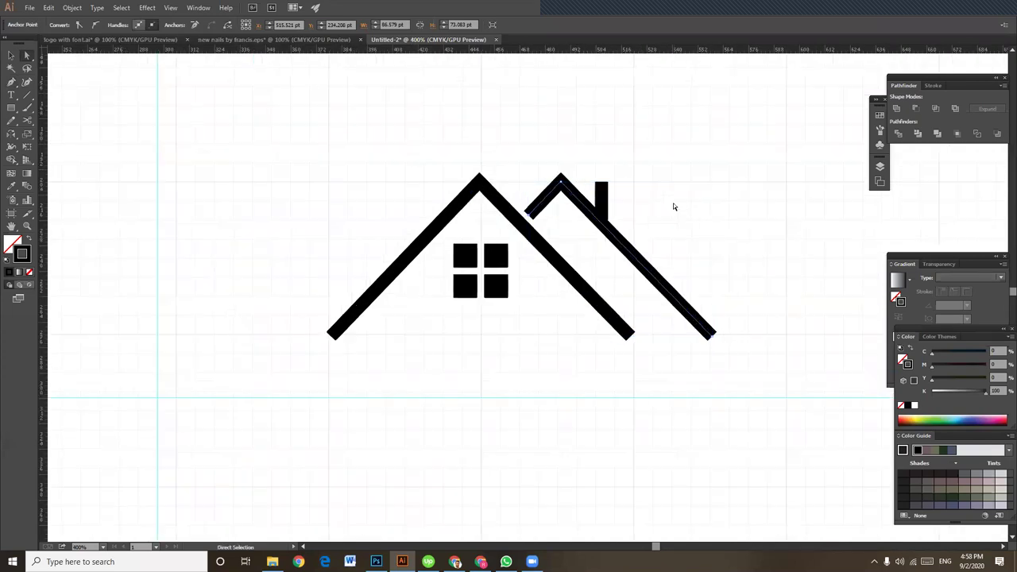
key(ctrl+equal)
key(ctrl+equal)
drag(579, 182, 547, 326)
drag(492, 276, 500, 276)
click(563, 293)
key(ctrl+minus)
key(ctrl+minus)
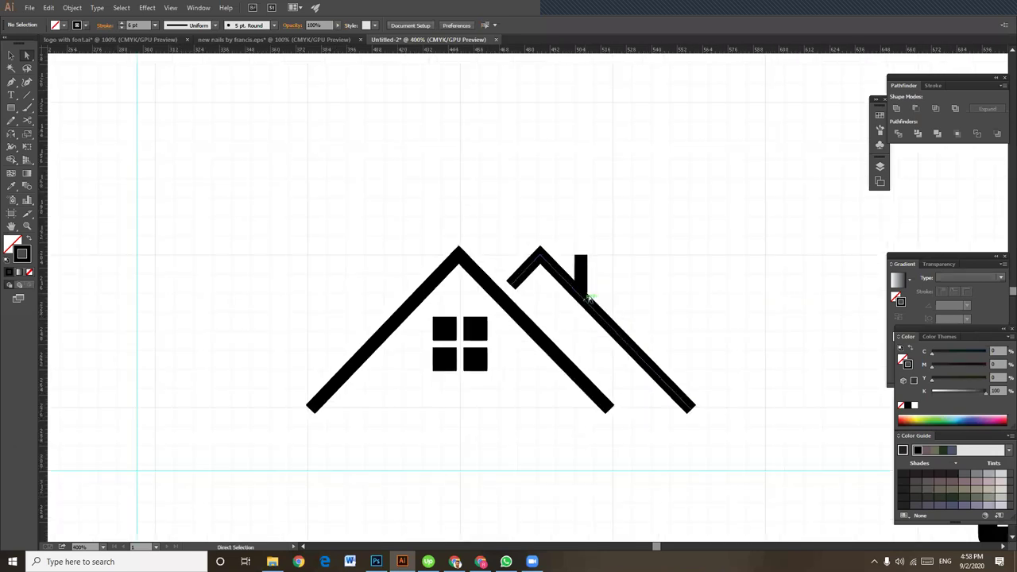
Group the rear roof path with the chimney line
drag(515, 186, 612, 263)
drag(490, 176, 640, 293)
drag(509, 193, 568, 276)
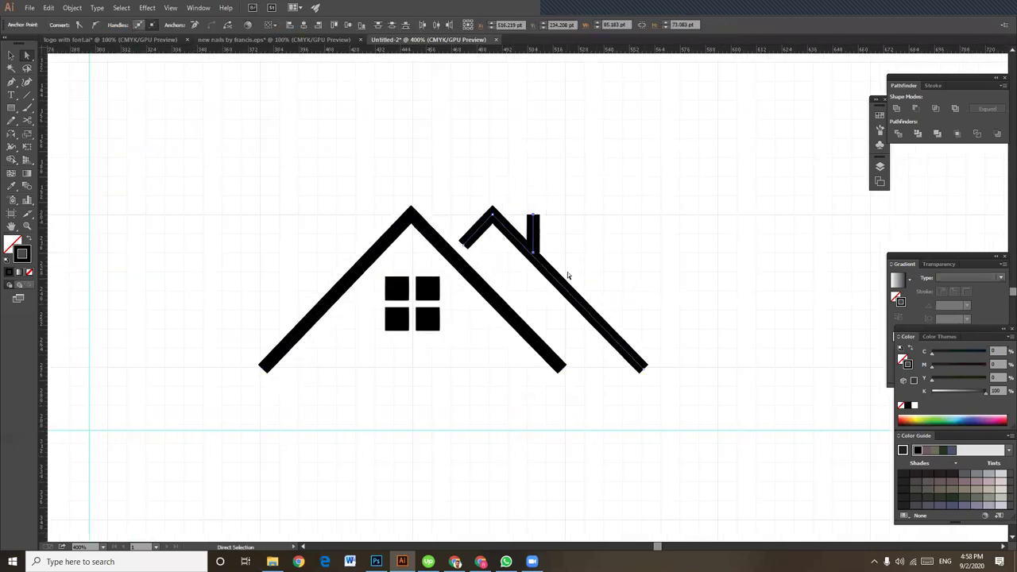
click(12, 56)
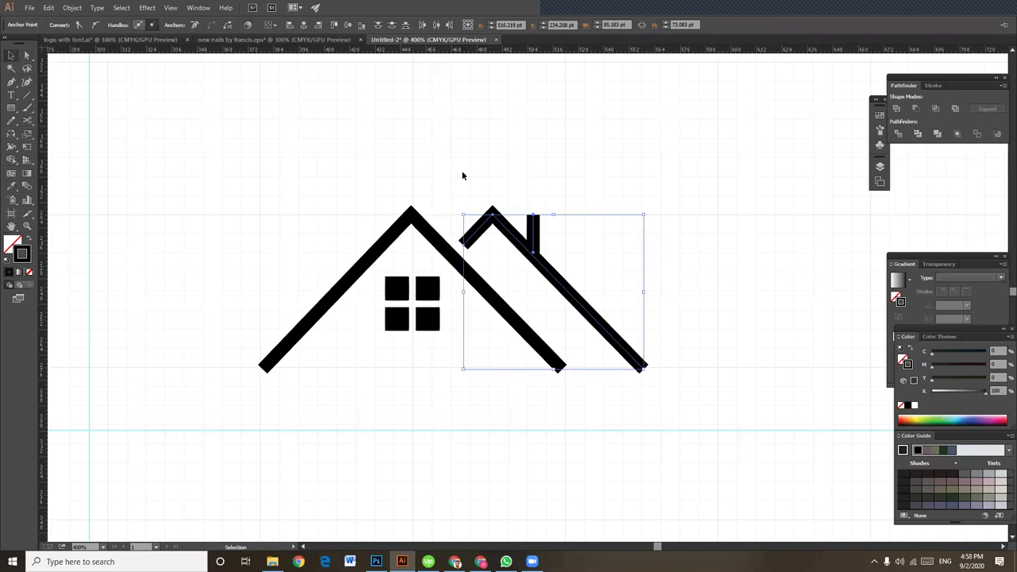
click(463, 173)
click(548, 262)
key(a)
key(v)
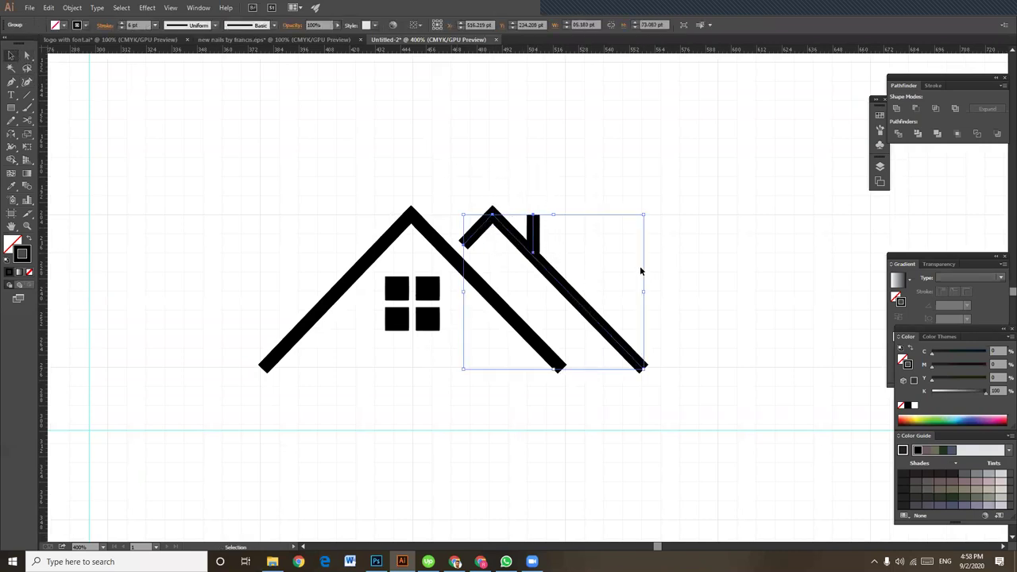
click(704, 290)
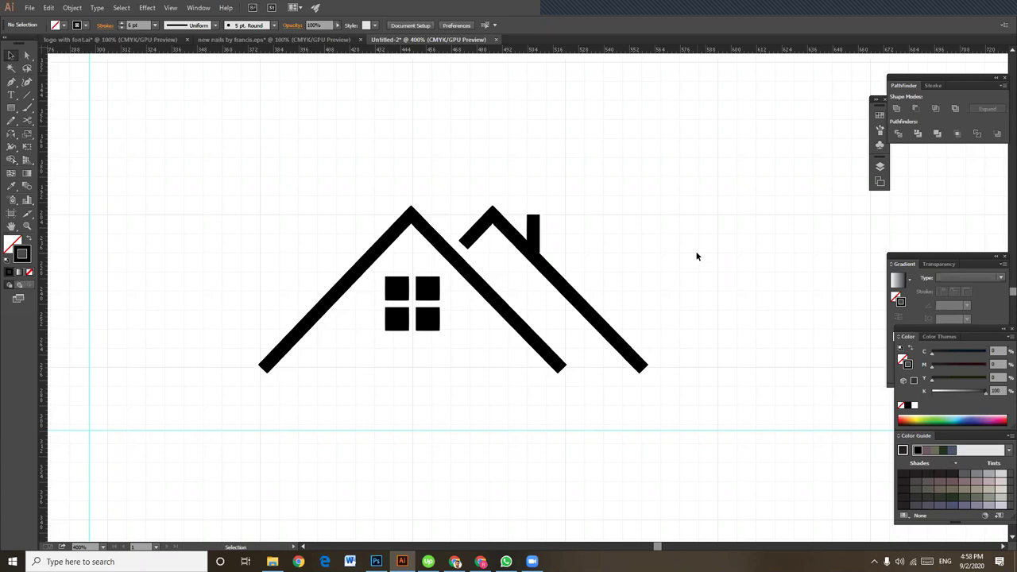
Try to create a mirrored copy of the rear roof and chimney group with Reflect at -90° about its own centre
click(532, 252)
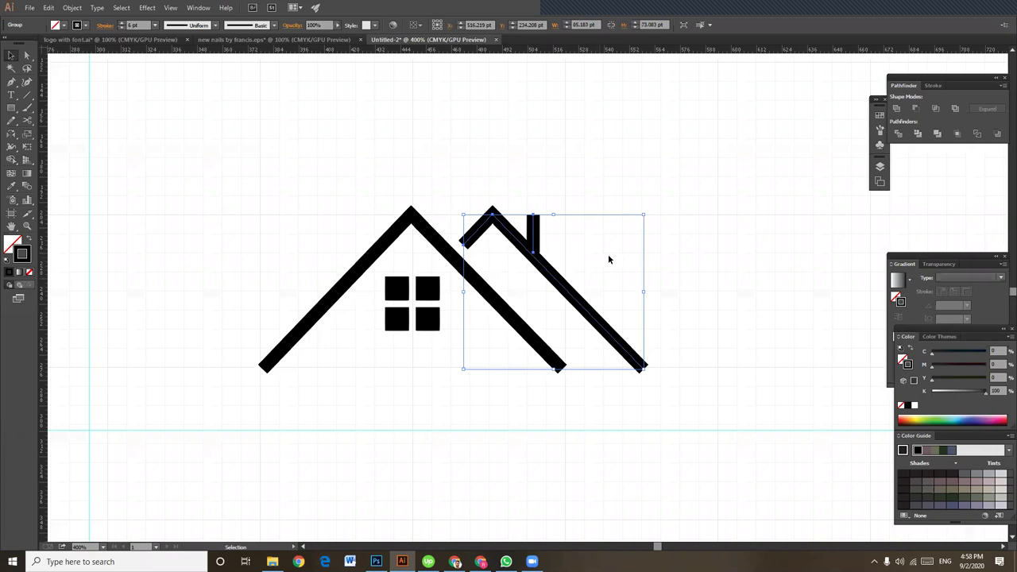
click(11, 133)
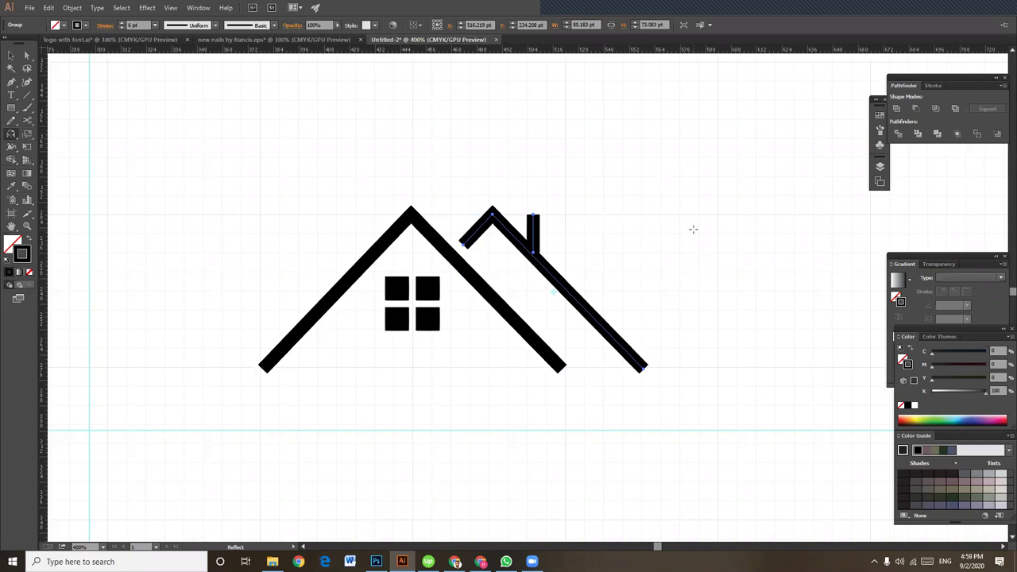
click(11, 55)
right_click(526, 246)
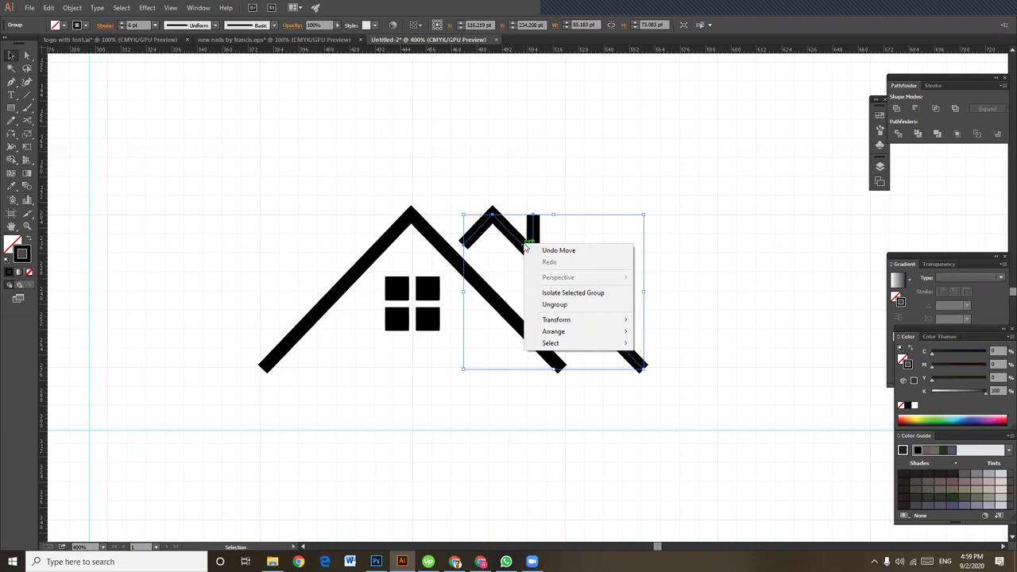
mouse_move(605, 327)
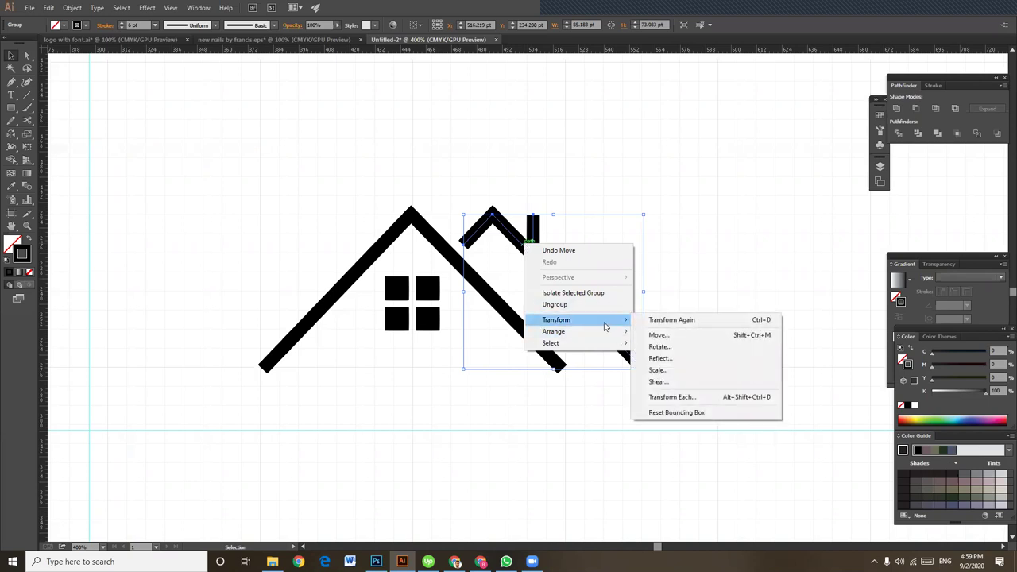
click(693, 357)
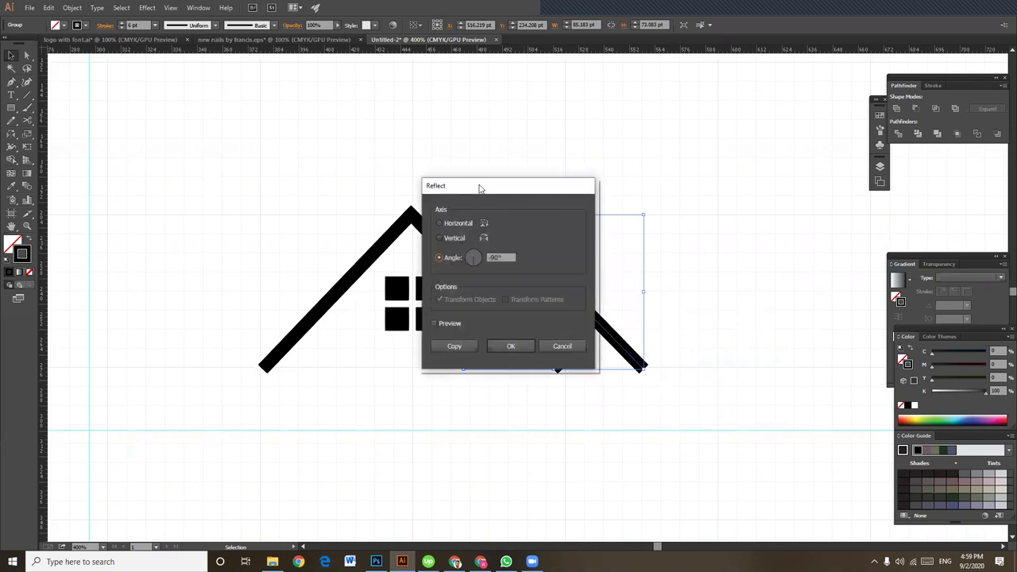
drag(479, 189, 680, 163)
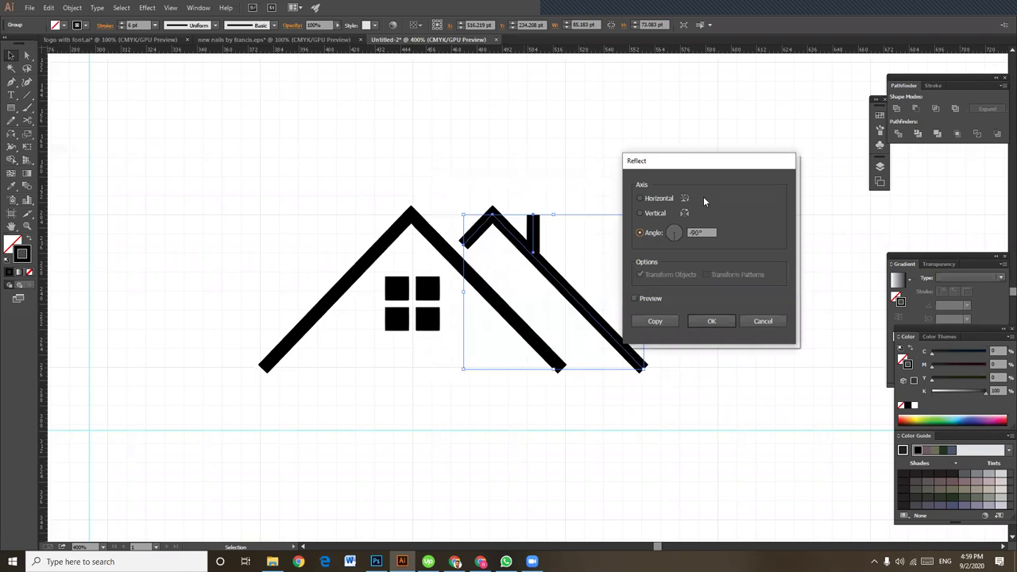
click(655, 321)
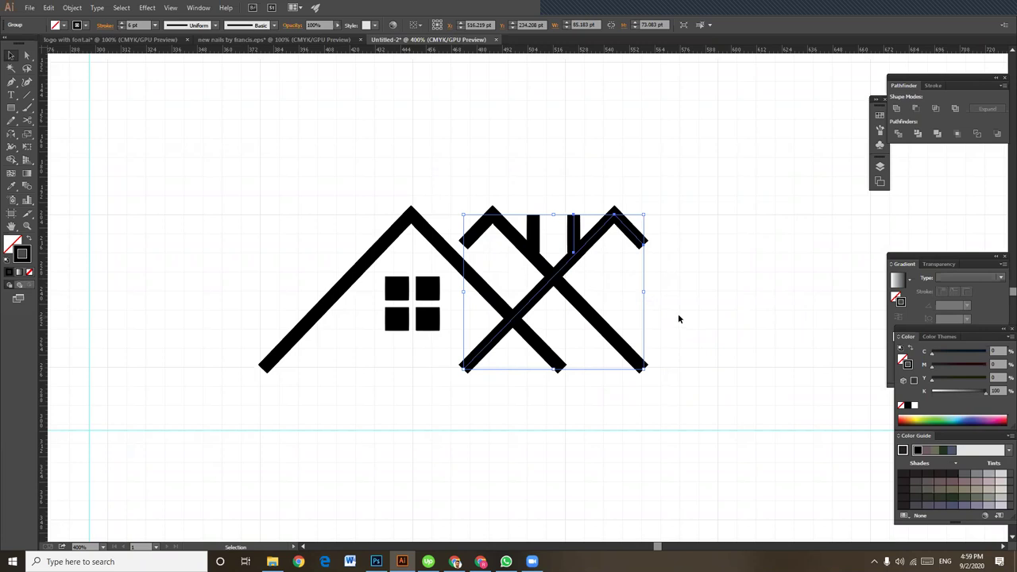
click(14, 56)
key(ctrl+z)
Try to reflect a copy of the rear roof group at -90° about a point just above the front roof's peak
click(537, 257)
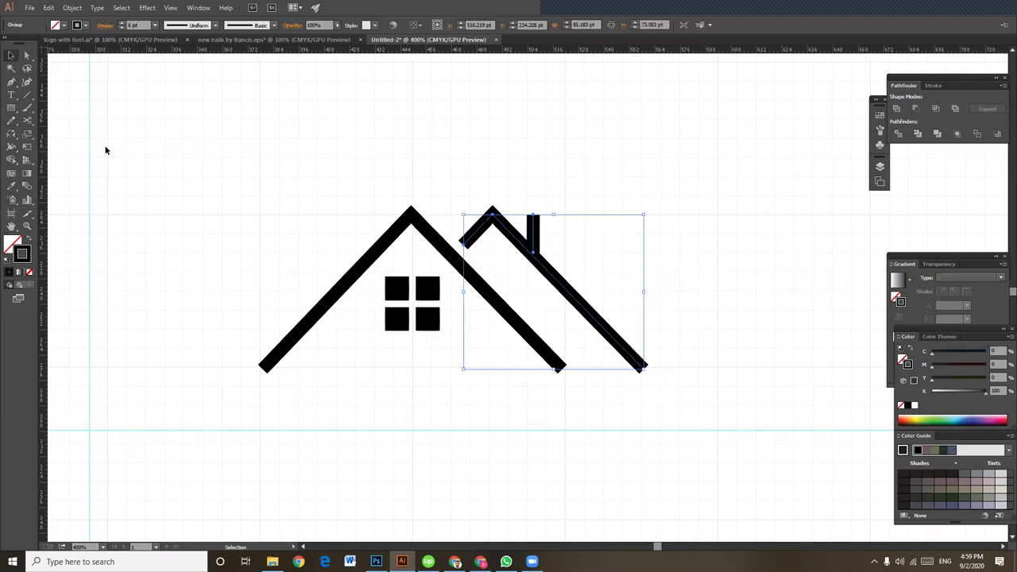
click(542, 214)
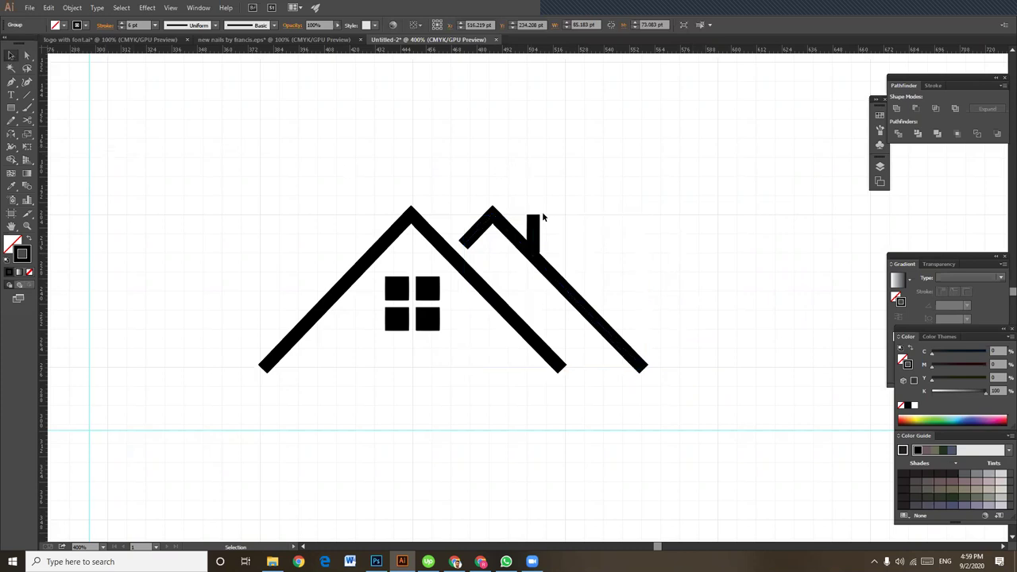
click(536, 257)
key(o)
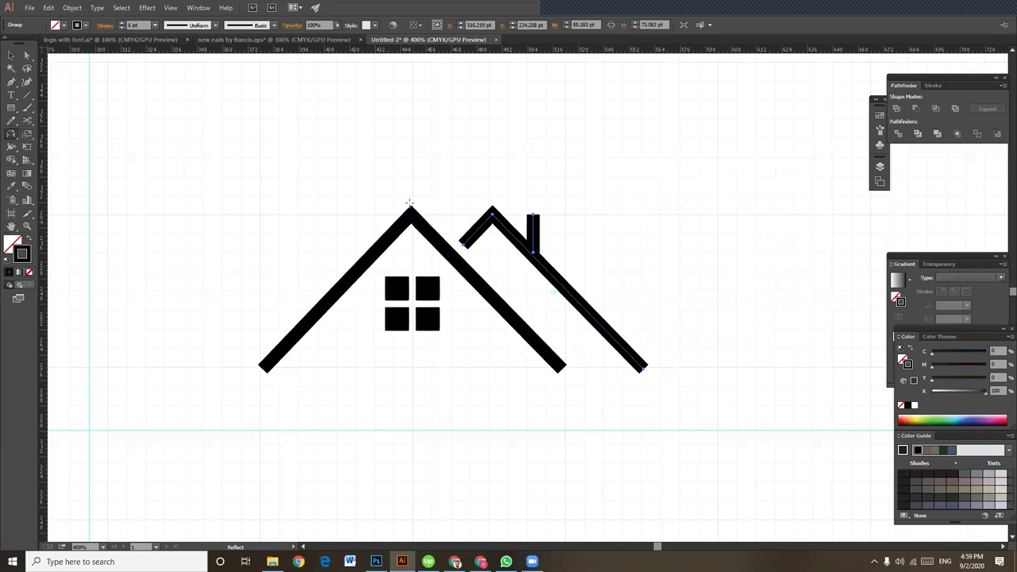
alt+click(410, 205)
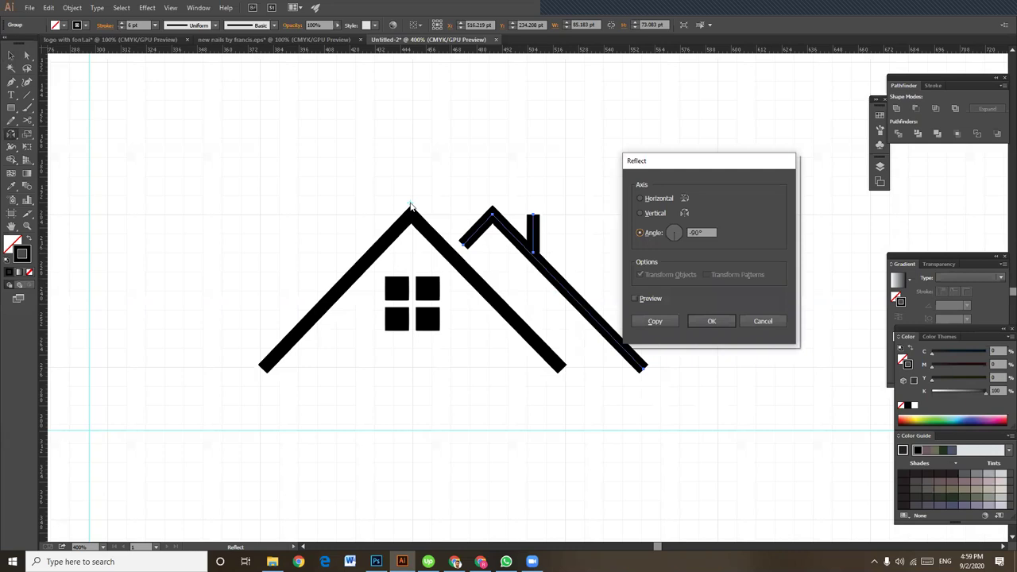
click(656, 321)
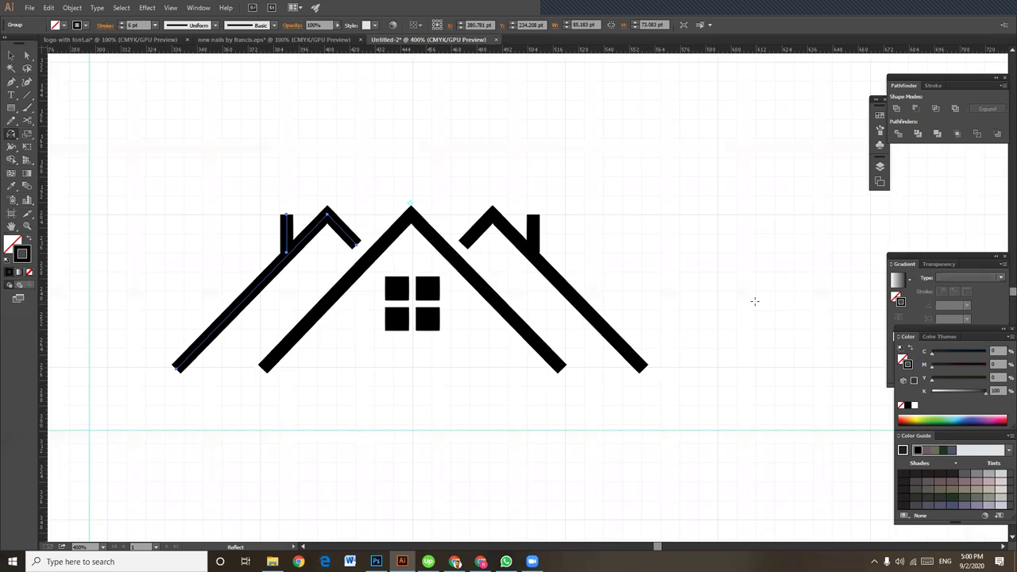
key(ctrl+z)
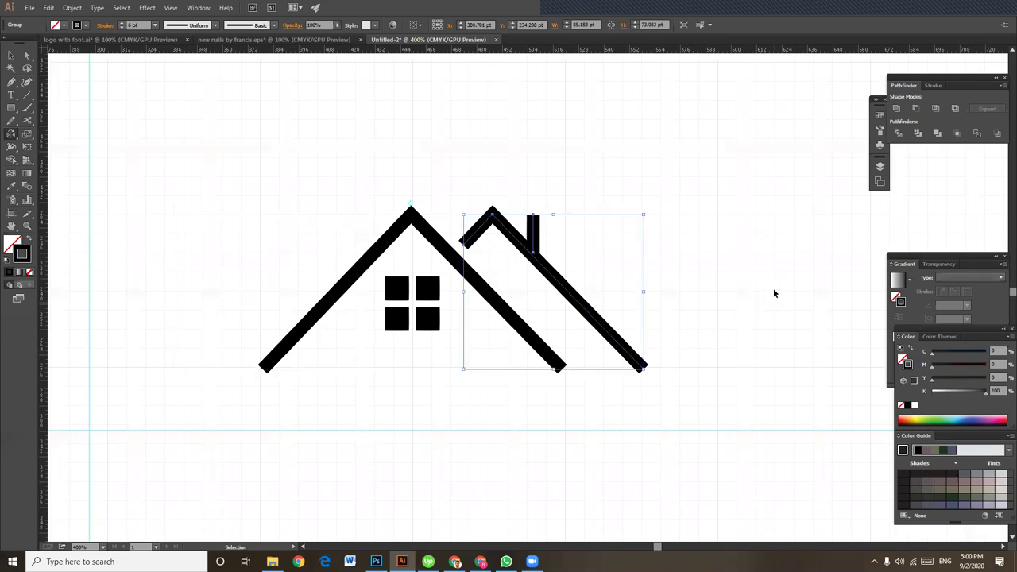
Try to reflect the rear roof and chimney group freehand about a point to the right of the chimney
click(11, 56)
click(541, 198)
click(535, 239)
click(570, 322)
click(545, 256)
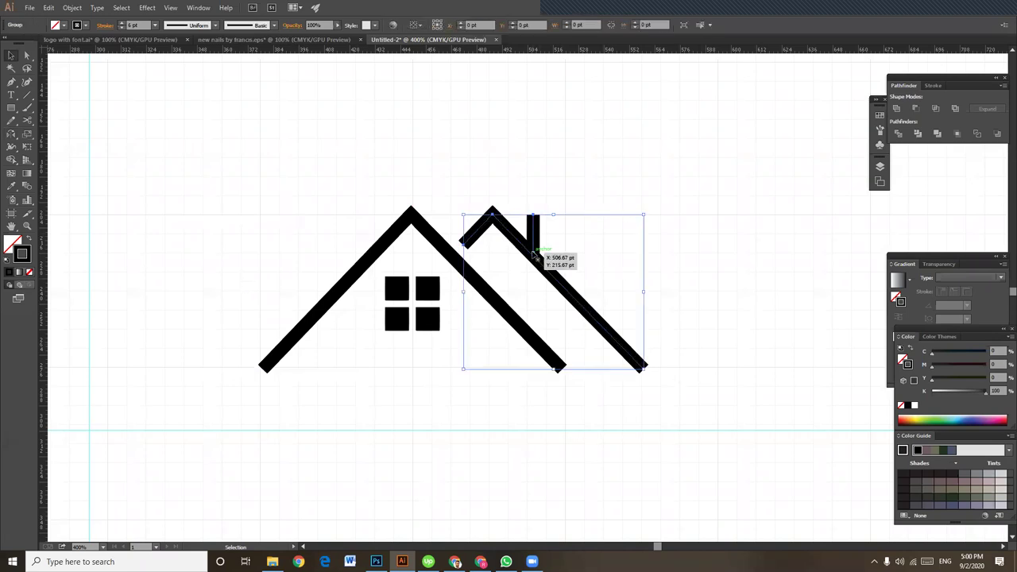
click(11, 134)
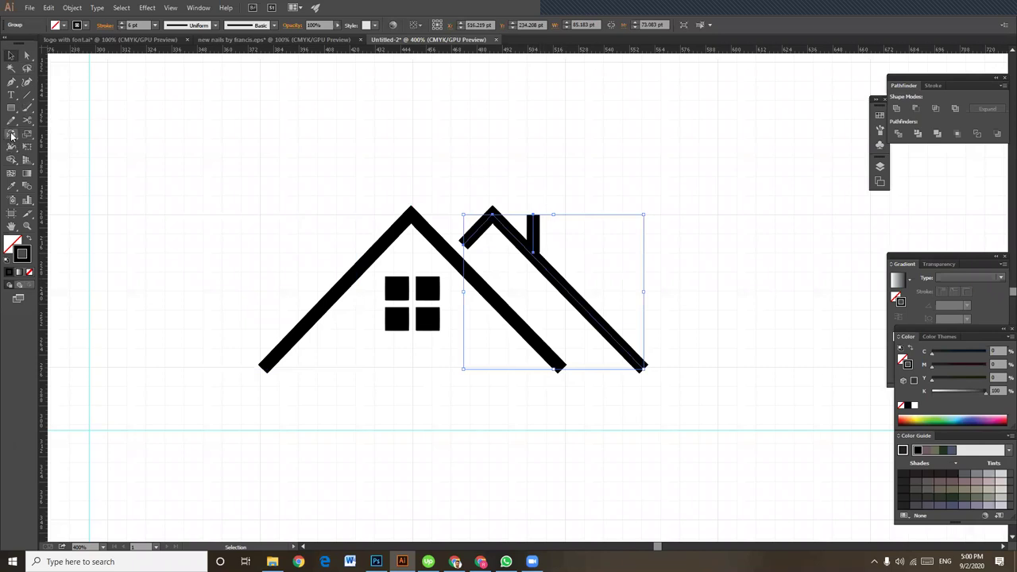
click(589, 265)
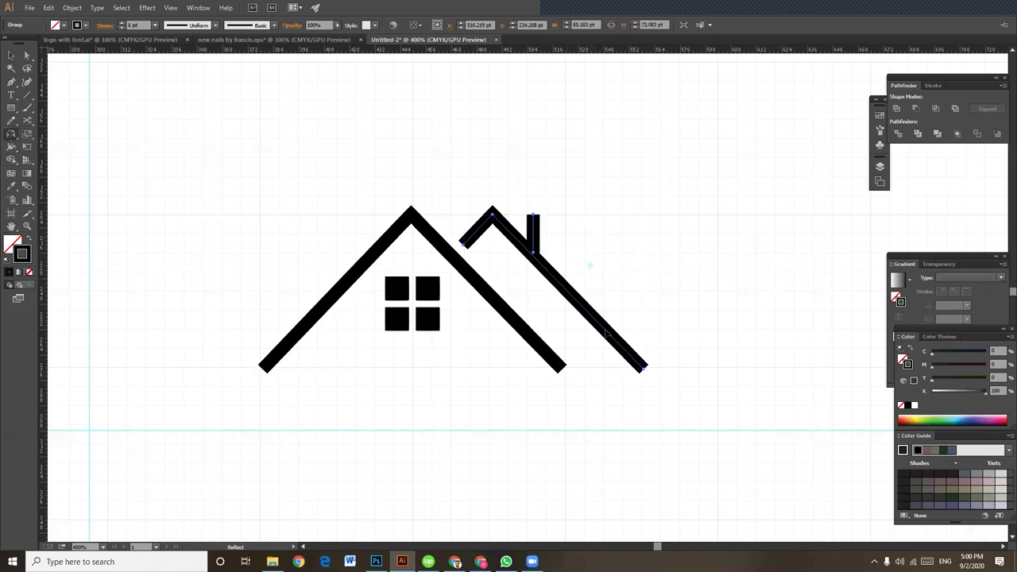
drag(576, 382, 625, 284)
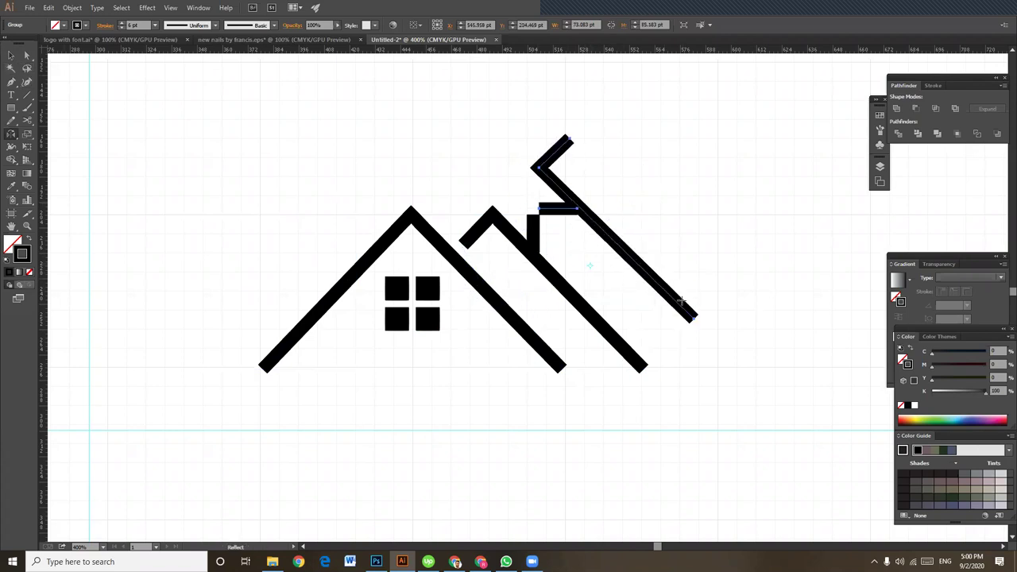
key(ctrl+z)
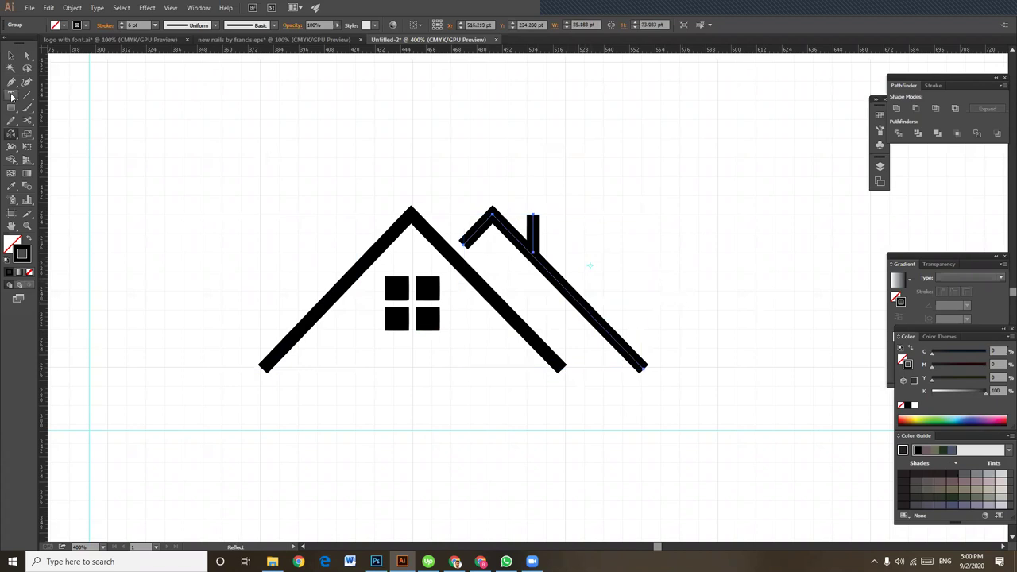
Try to reflect a copy of the rear roof group at -90° and move it by hand to the front roof's left side
click(11, 55)
right_click(534, 254)
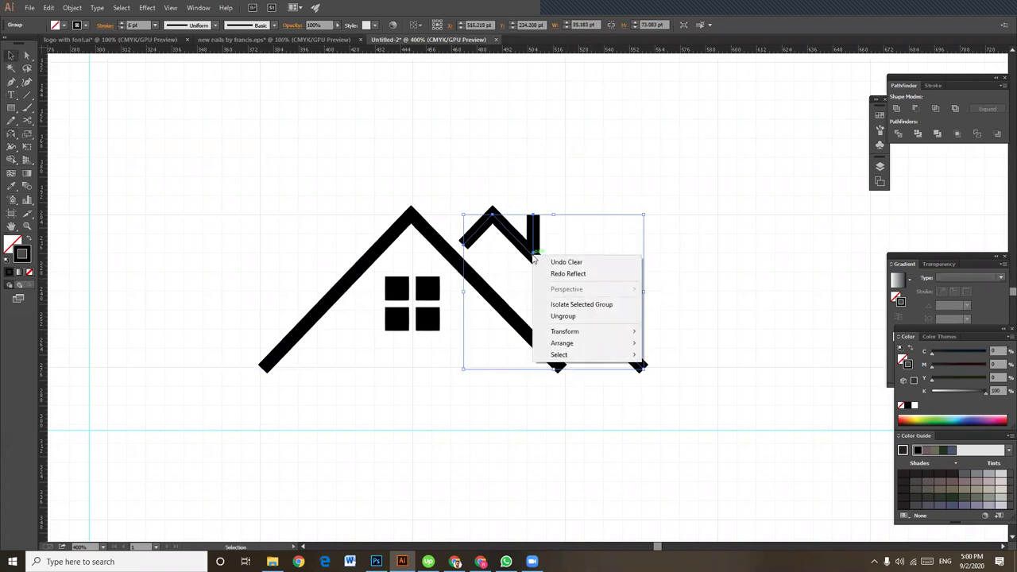
mouse_move(595, 337)
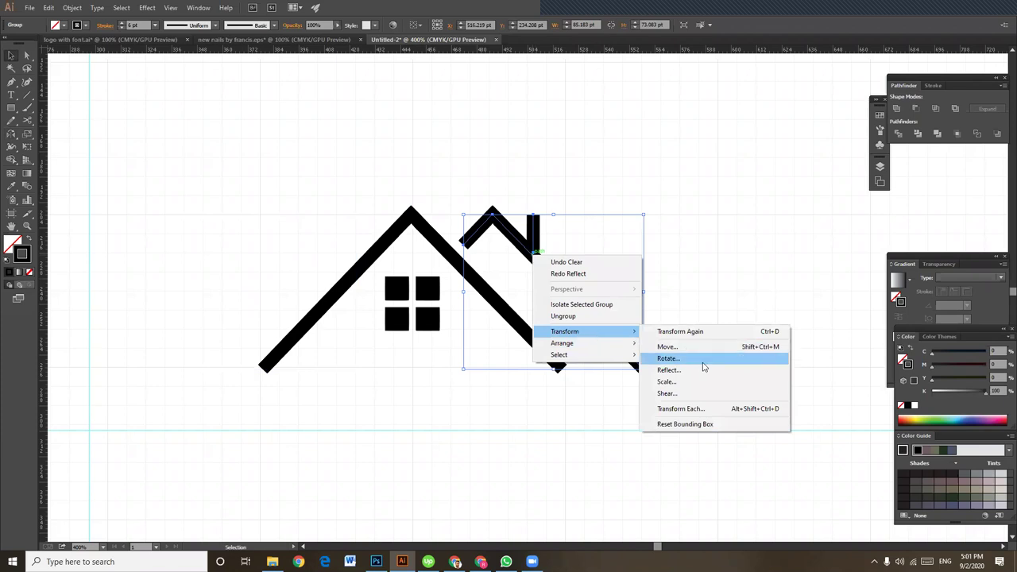
click(680, 371)
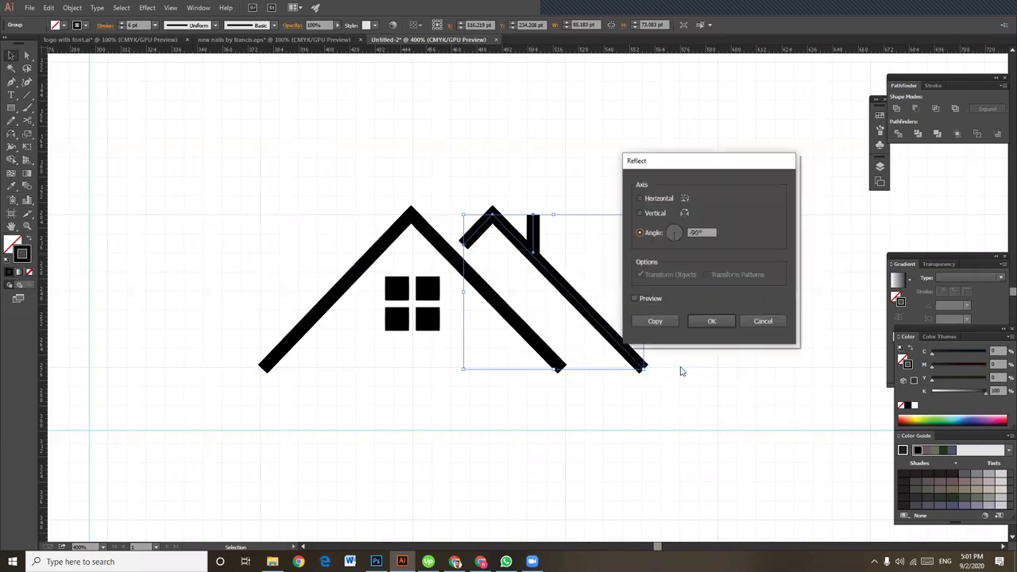
click(656, 319)
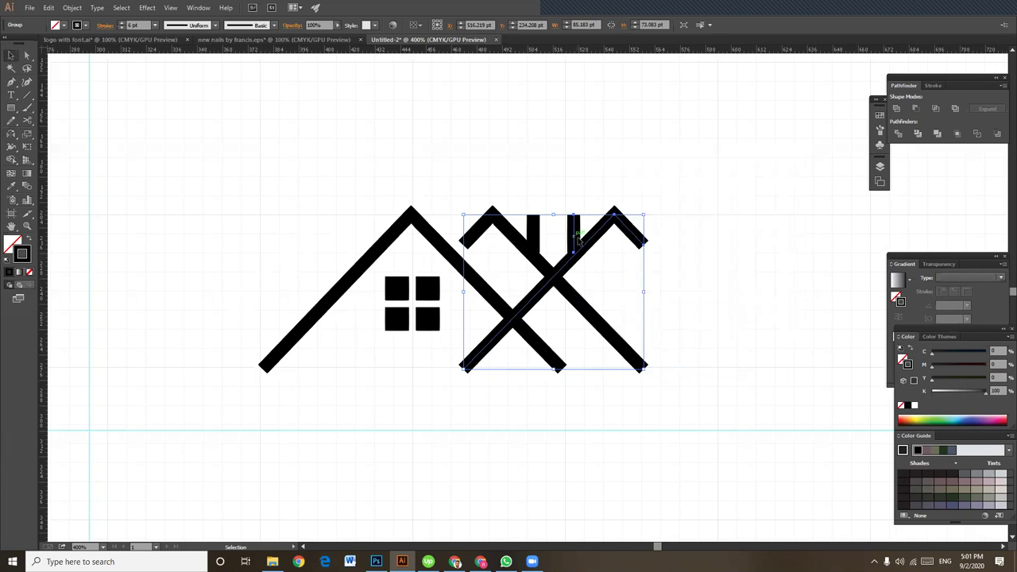
drag(576, 240, 307, 235)
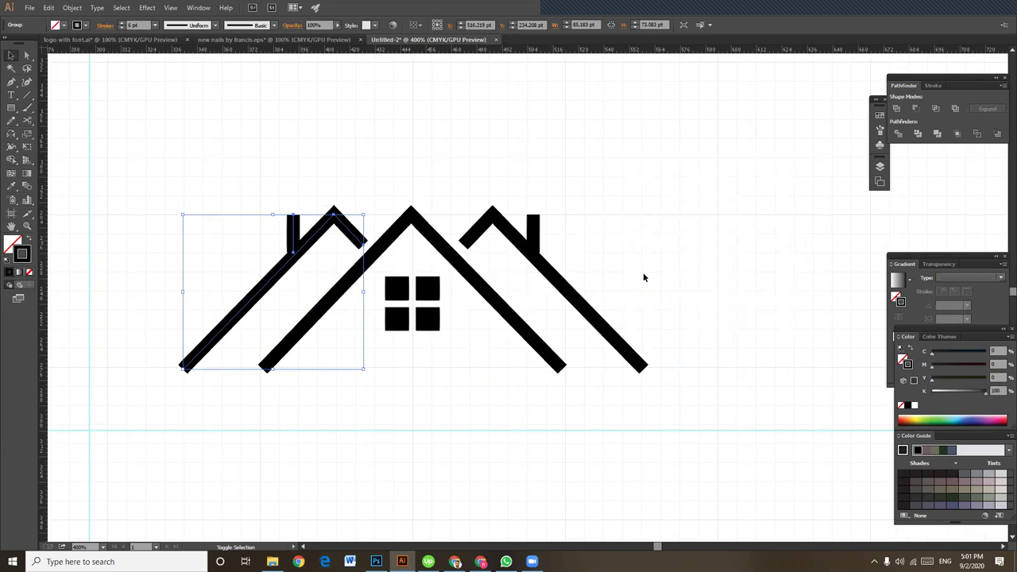
click(779, 268)
key(ctrl+z)
key(ctrl+z)
key(v)
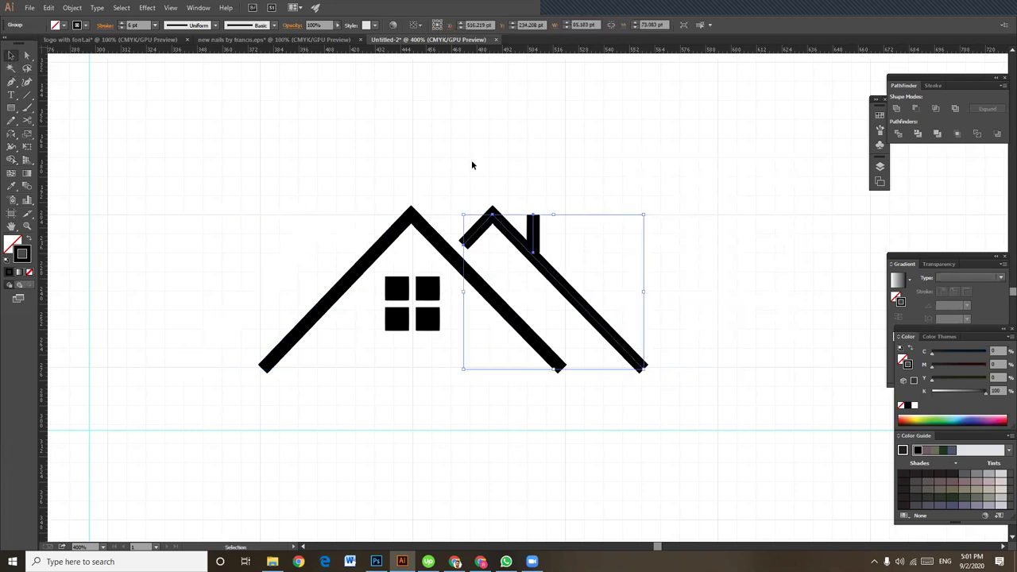
Reflect a copy of the rear roof and chimney group at -90° about the front roof's peak anchor point
click(666, 261)
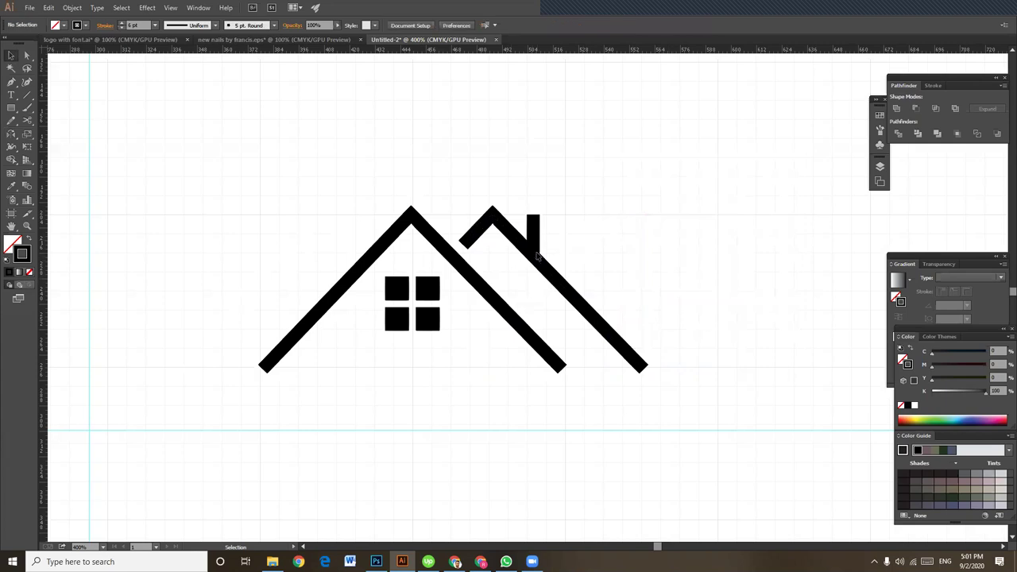
click(535, 258)
key(a)
key(v)
click(11, 134)
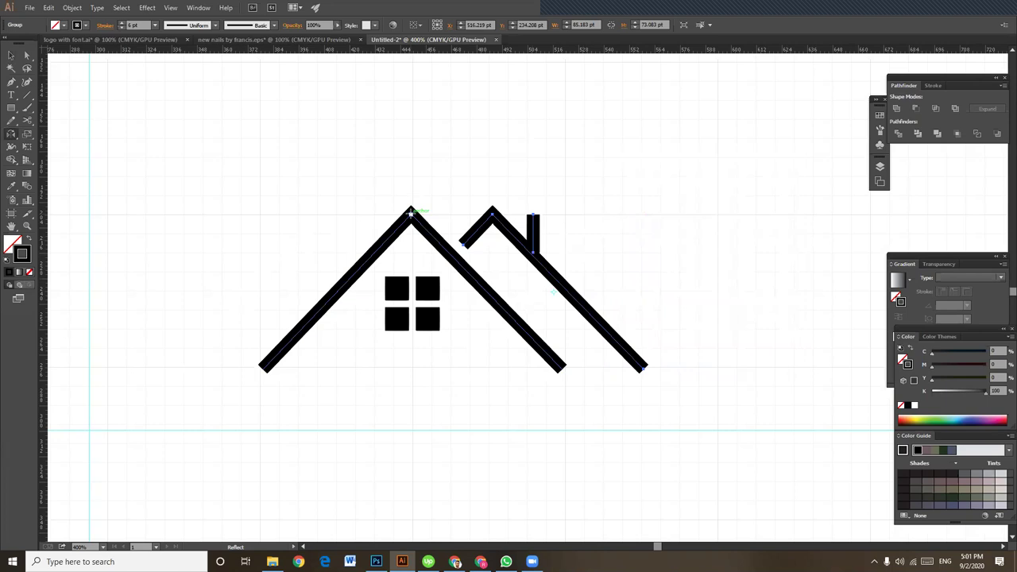
alt+click(411, 213)
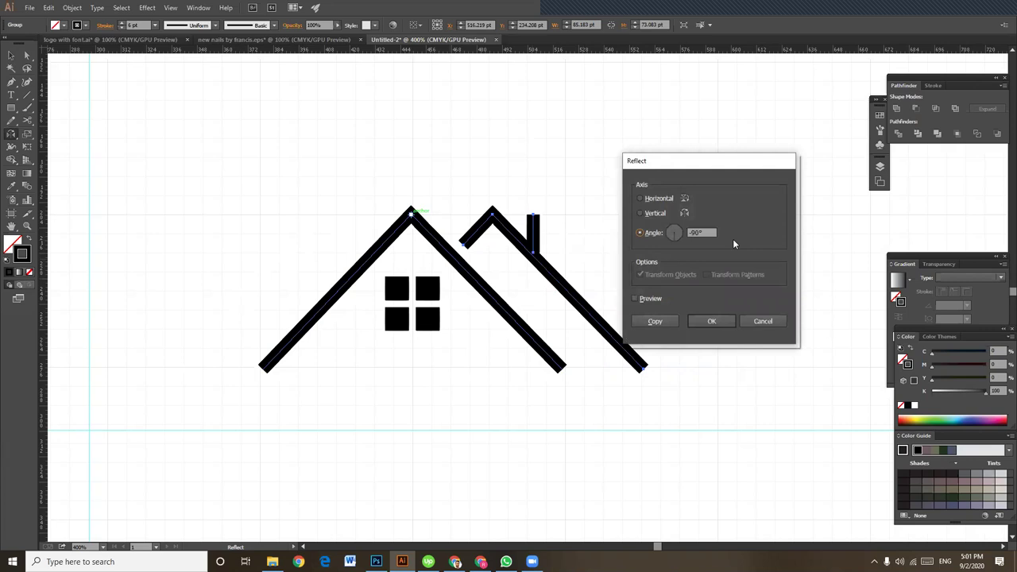
click(664, 318)
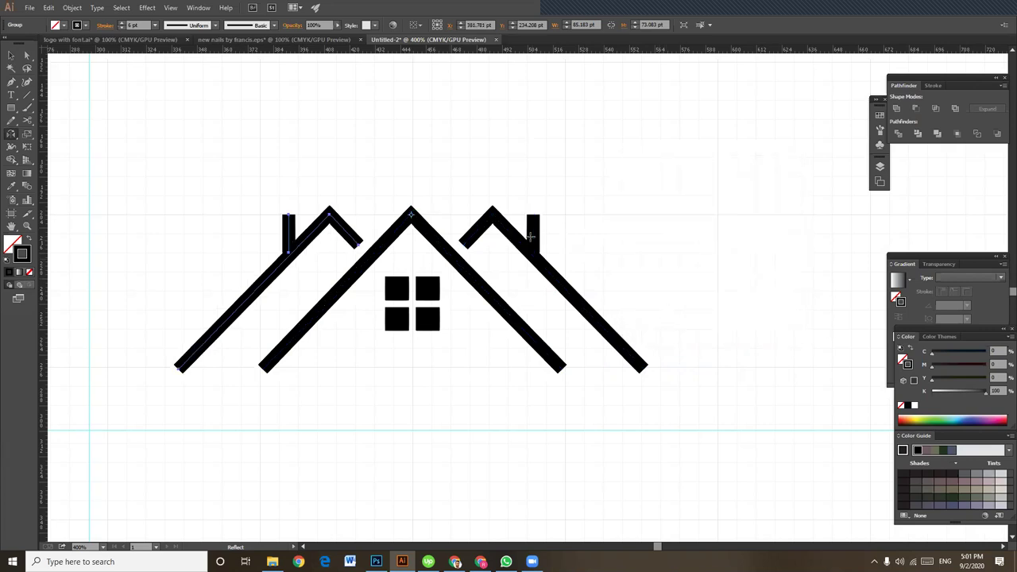
Add two horizontal guides, one along the roof peaks and one along the lower ends of the roofs
drag(446, 50, 477, 207)
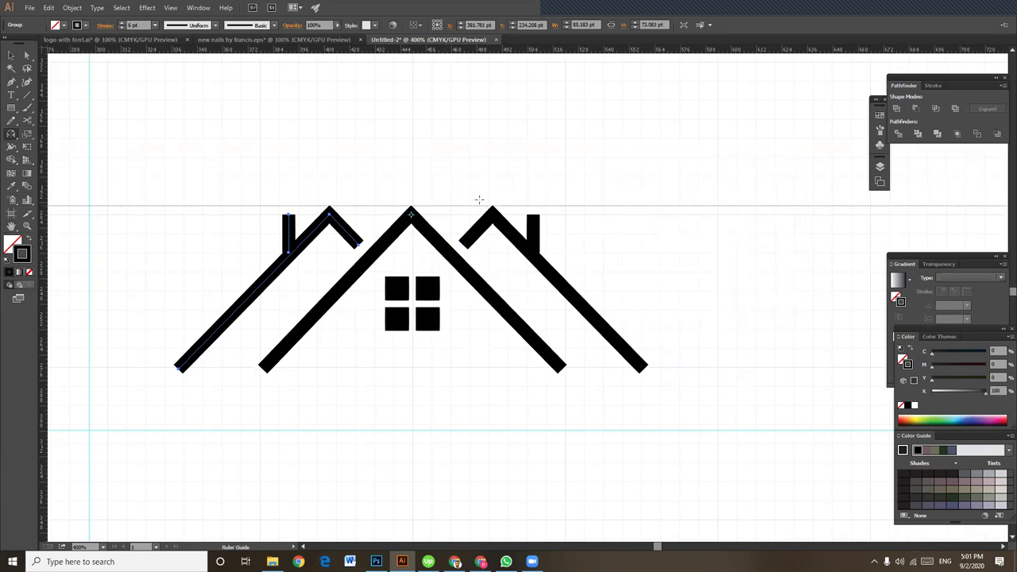
drag(476, 50, 560, 374)
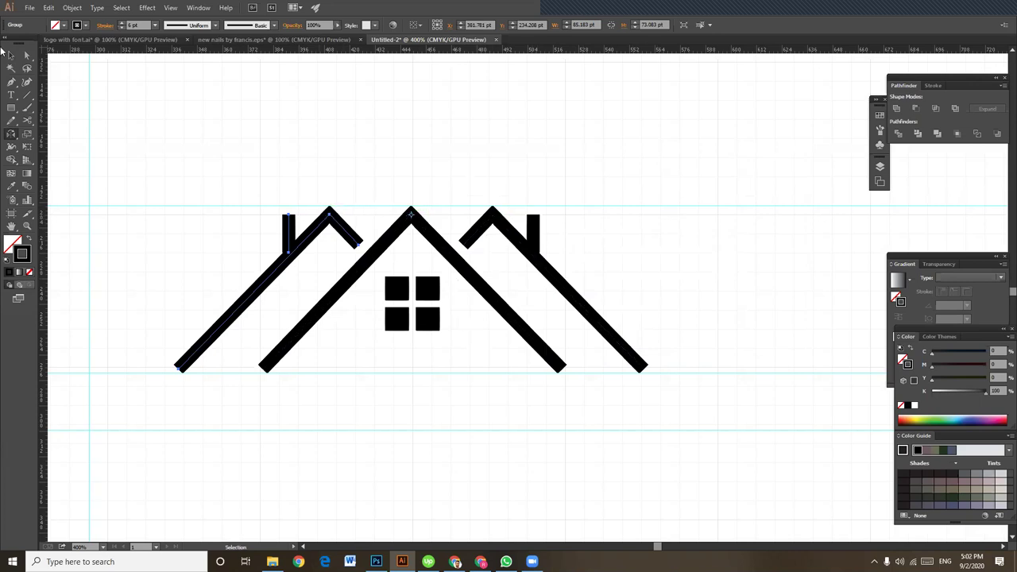
click(10, 56)
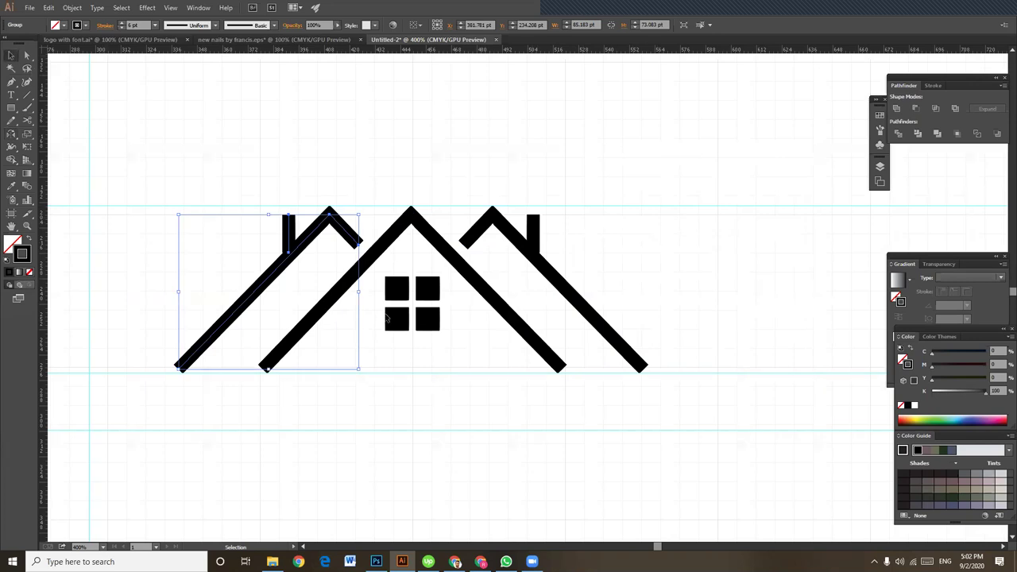
click(490, 416)
drag(651, 175, 771, 438)
drag(688, 415, 168, 177)
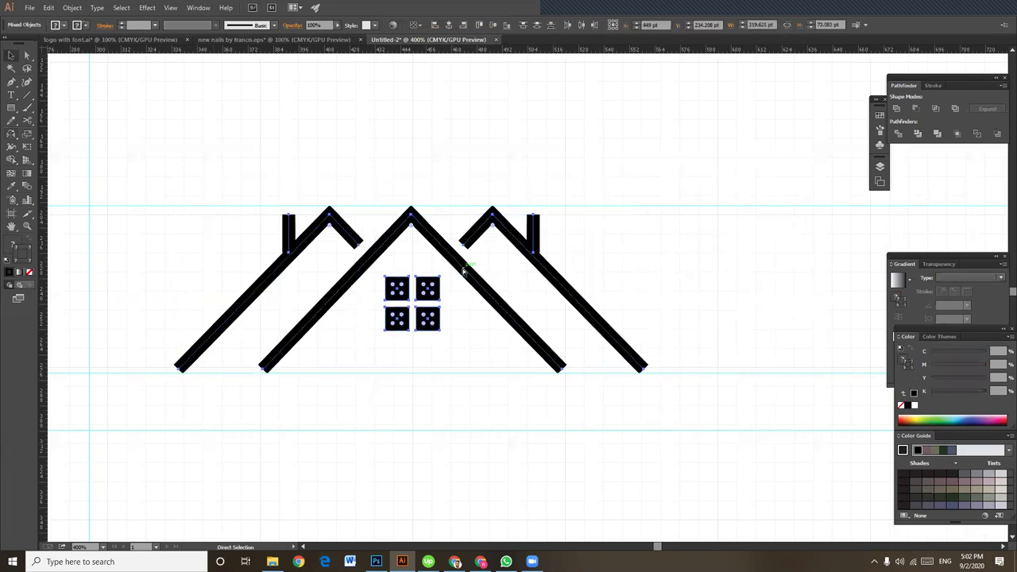
key(ctrl+minus)
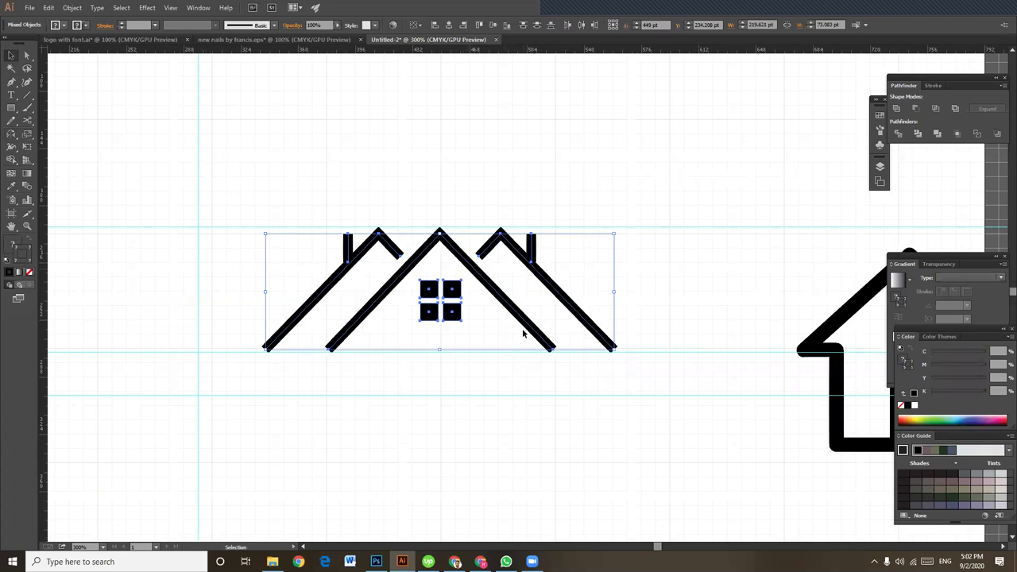
drag(604, 393, 462, 381)
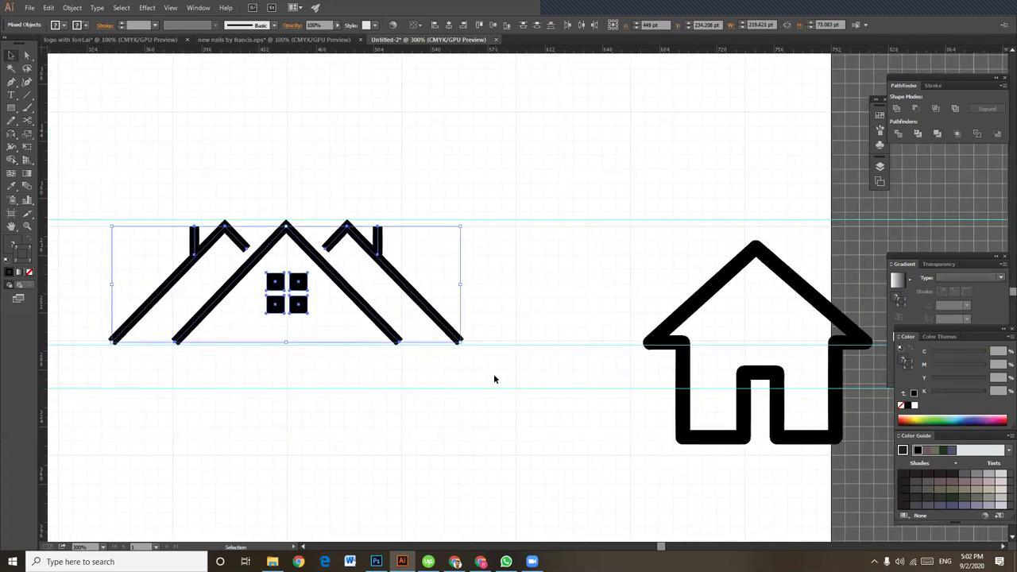
click(496, 376)
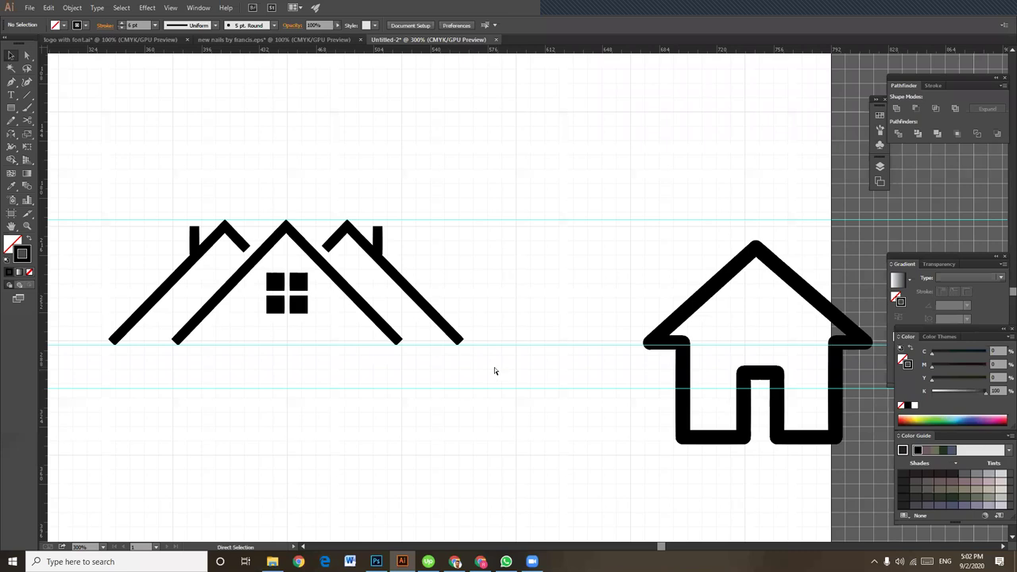
Examine the whole house mark, checking the paths of its roofs, chimneys and window
key(ctrl+minus)
key(ctrl+minus)
key(ctrl+minus)
key(ctrl+plus)
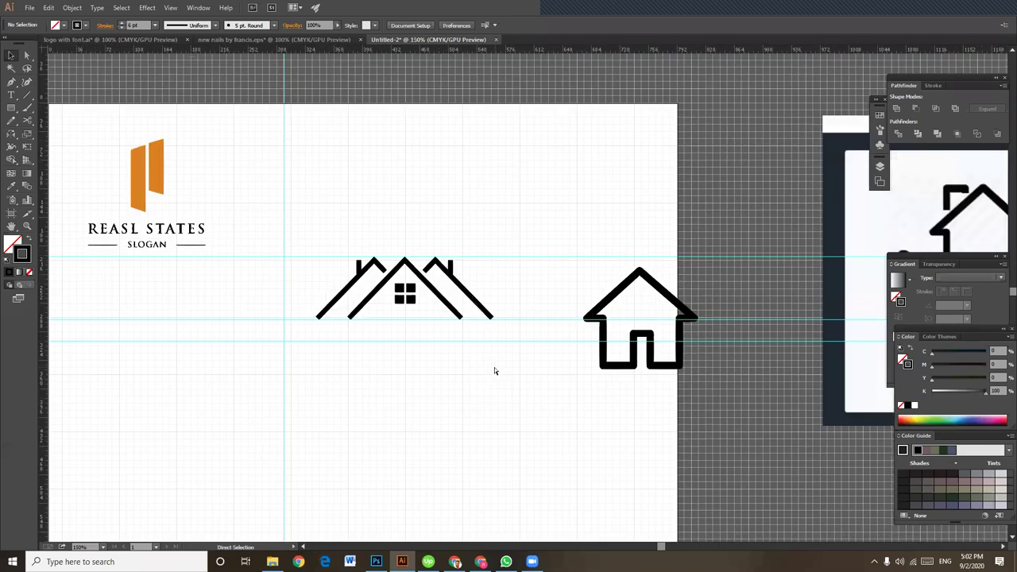
key(v)
key(ctrl+plus)
key(ctrl+plus)
drag(129, 177, 494, 359)
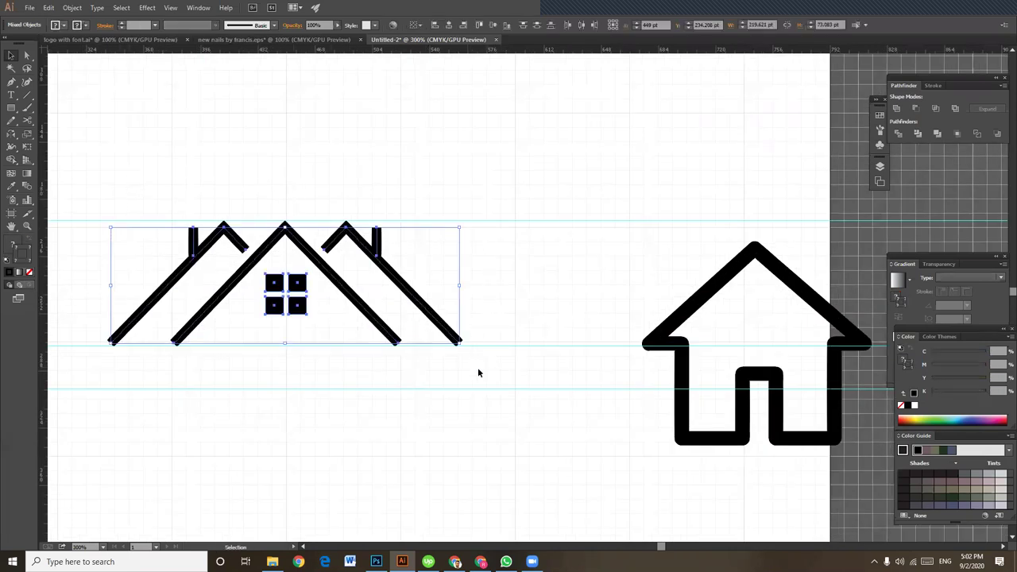
click(478, 372)
key(a)
drag(164, 169, 470, 375)
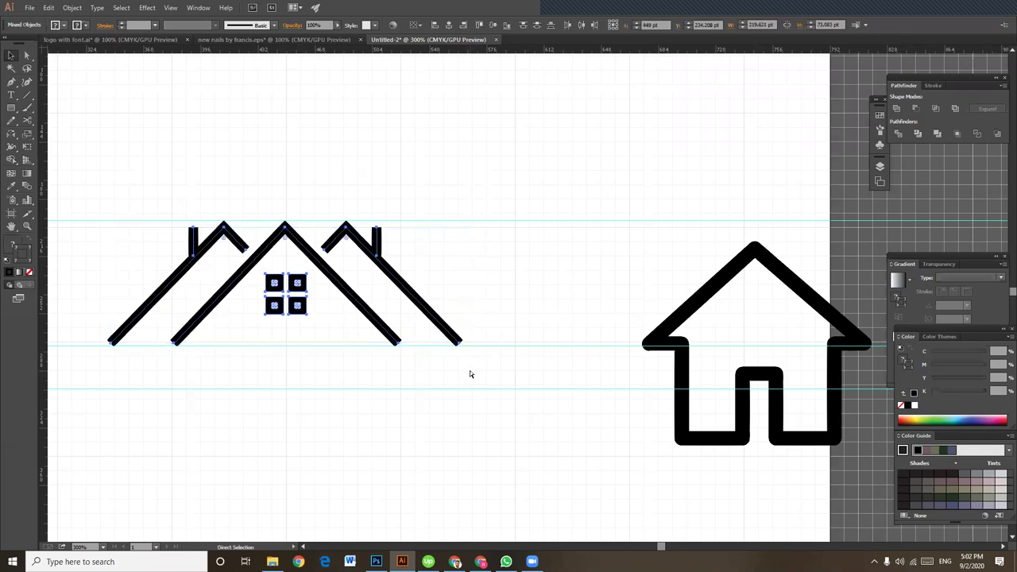
Copy the first logo's REASL STATES name, SLOGAN text and both lines beneath the house mark, enlarged to about 238 pt wide
key(ctrl+minus)
key(v)
drag(633, 399, 628, 394)
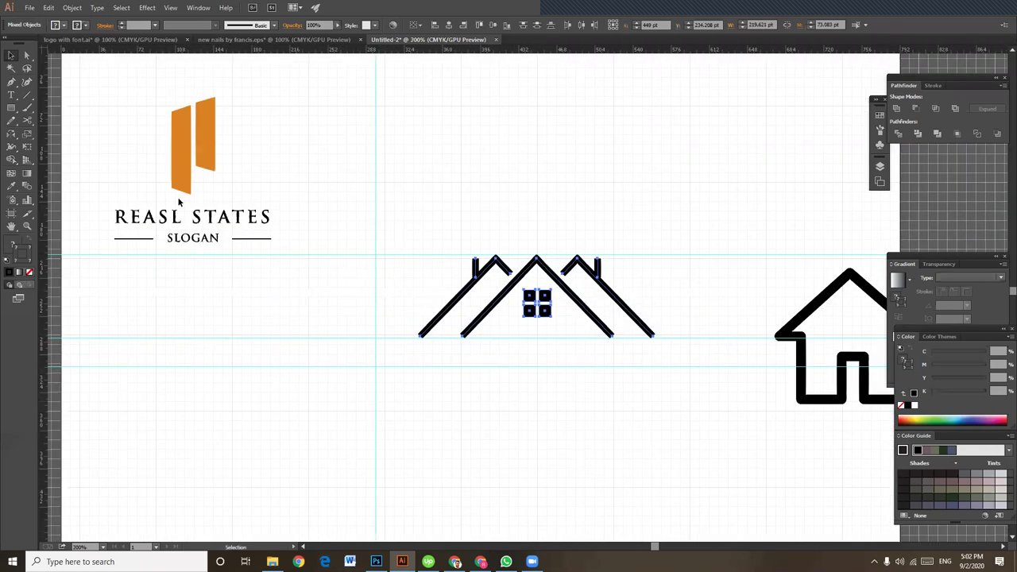
click(227, 218)
shift+click(204, 244)
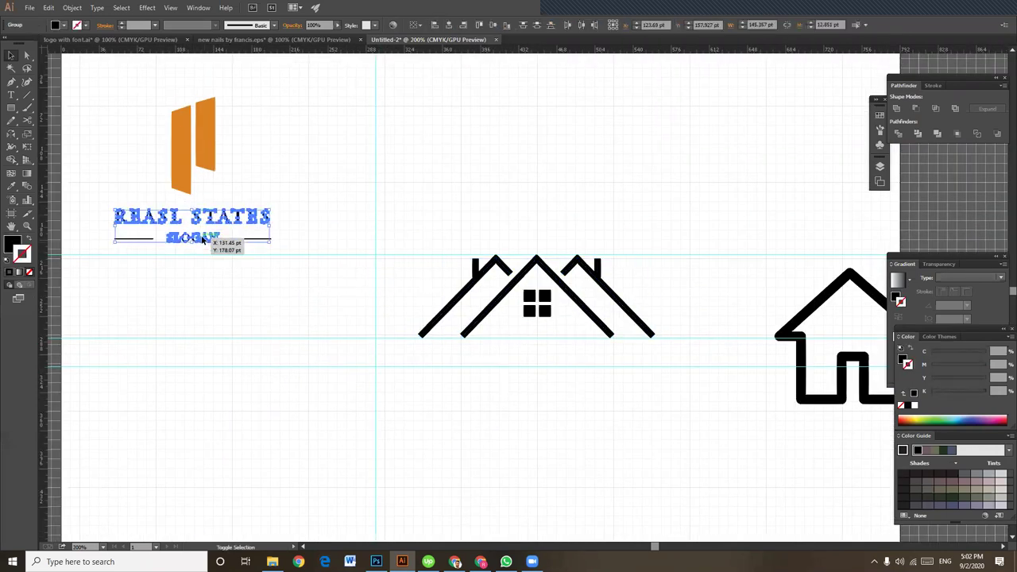
shift+click(246, 239)
shift+click(144, 239)
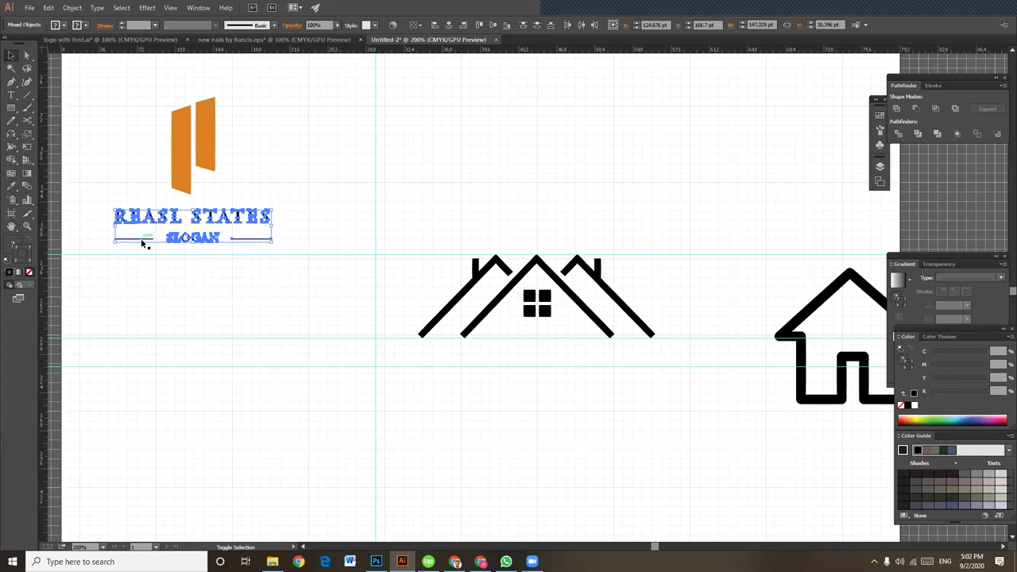
drag(140, 237, 560, 385)
drag(623, 387, 670, 403)
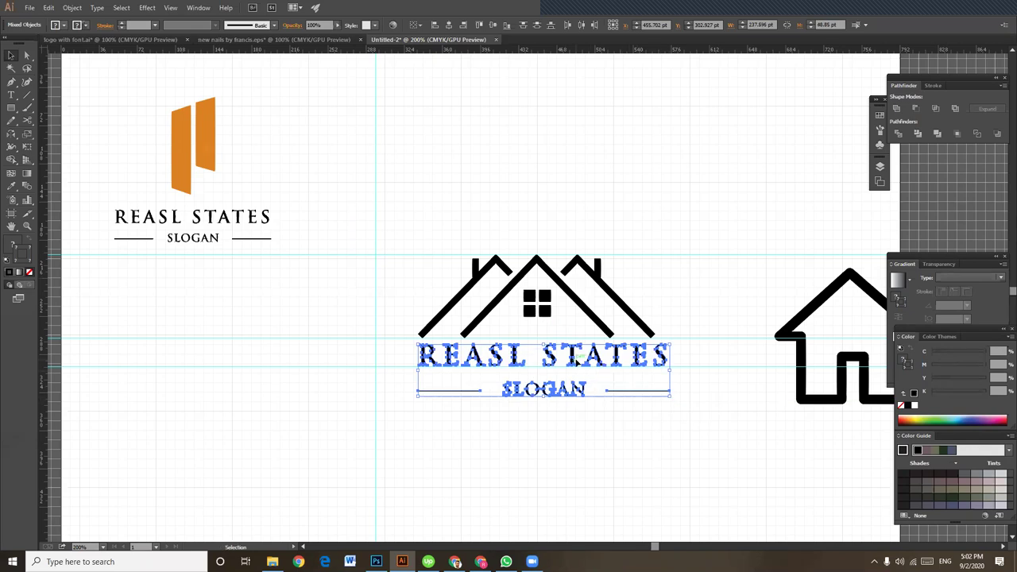
drag(576, 355, 577, 362)
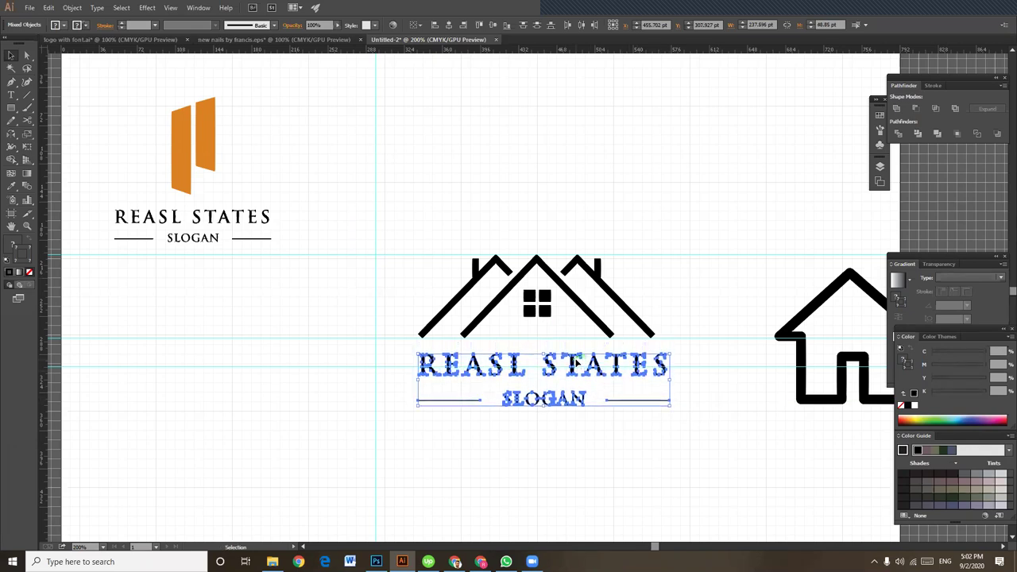
click(673, 281)
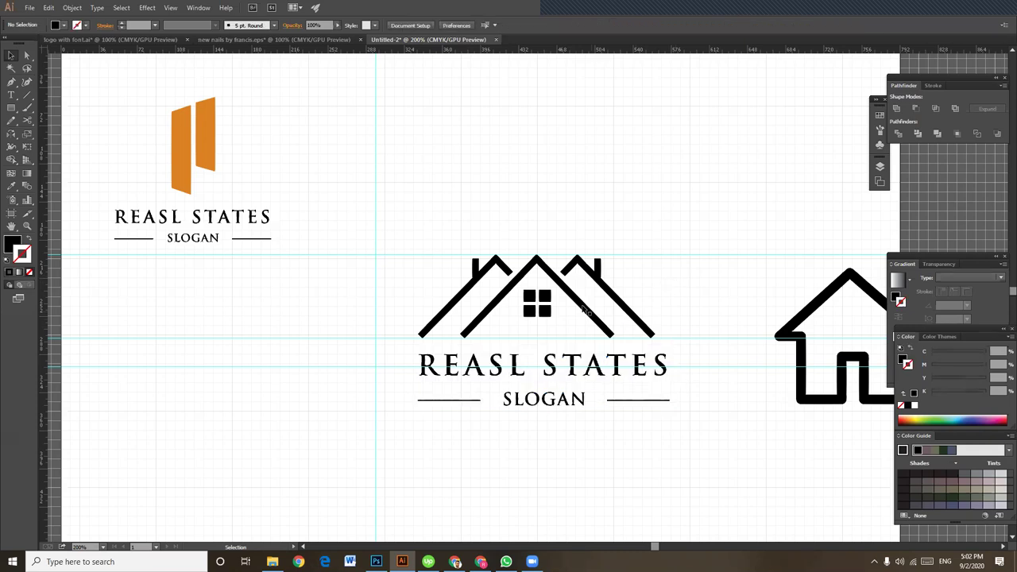
Recolour the REASL STATES text under the house with the orange sampled from the first logo's bars
click(638, 366)
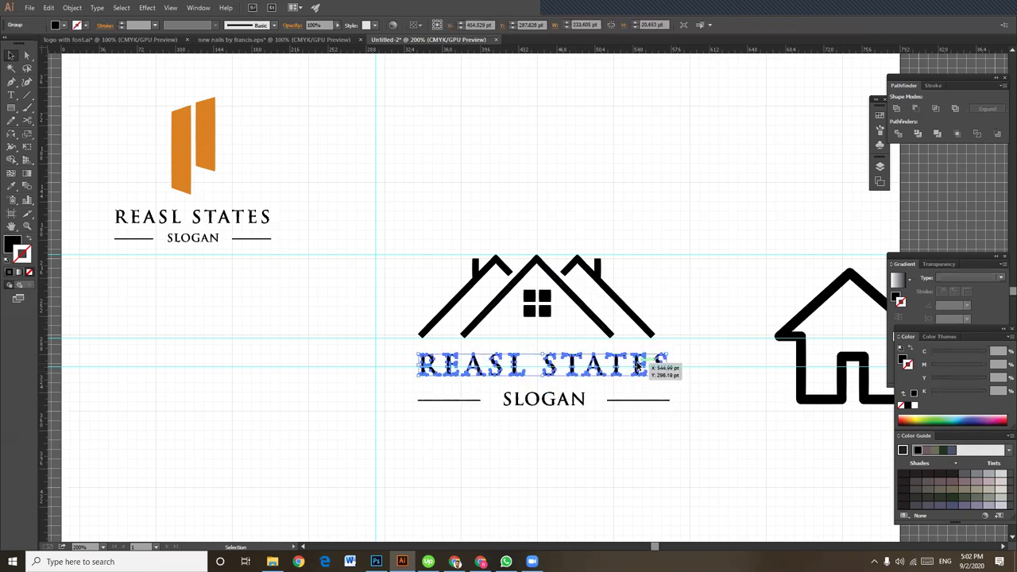
shift+click(567, 397)
click(650, 381)
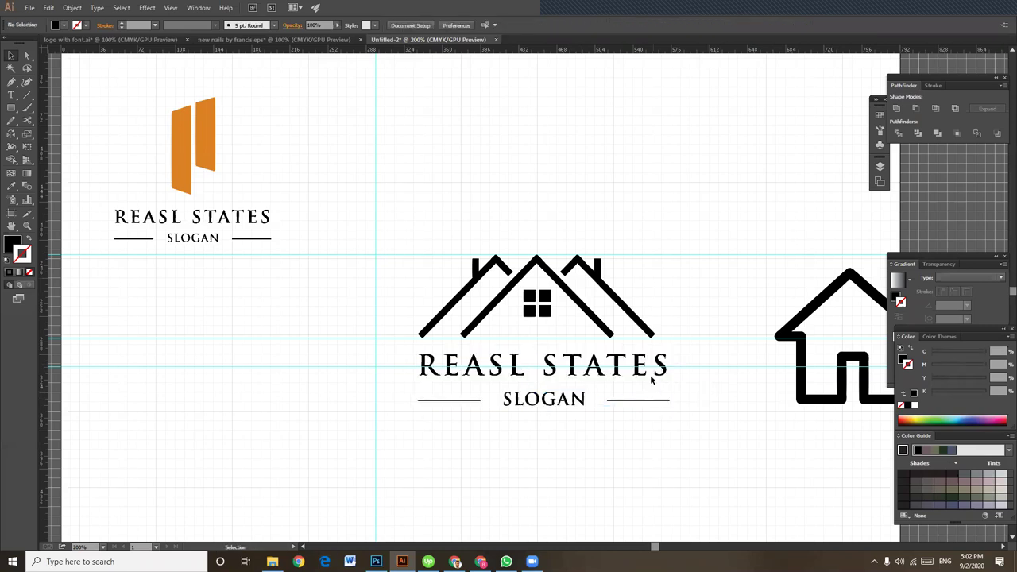
click(642, 377)
key(i)
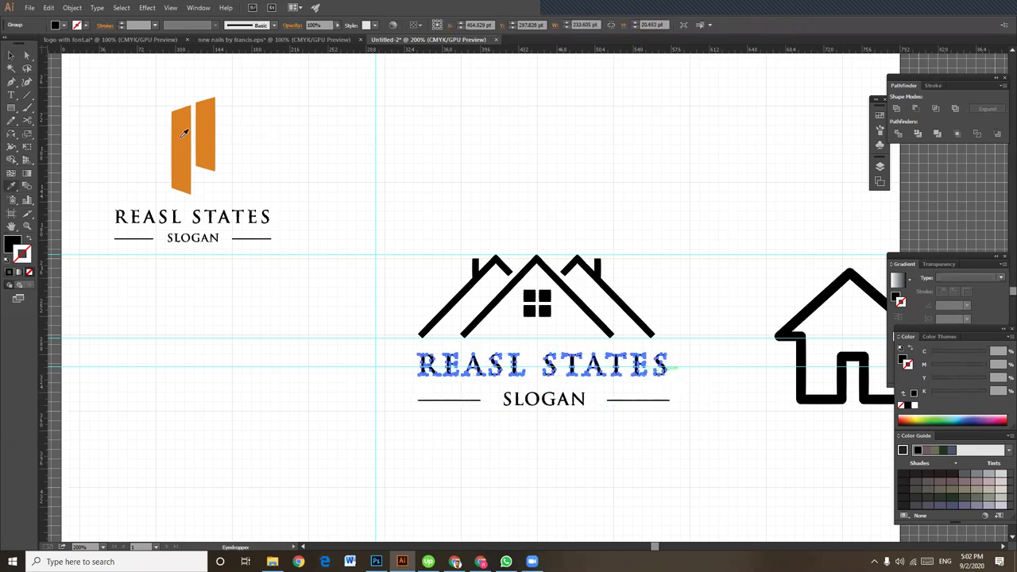
click(208, 134)
key(v)
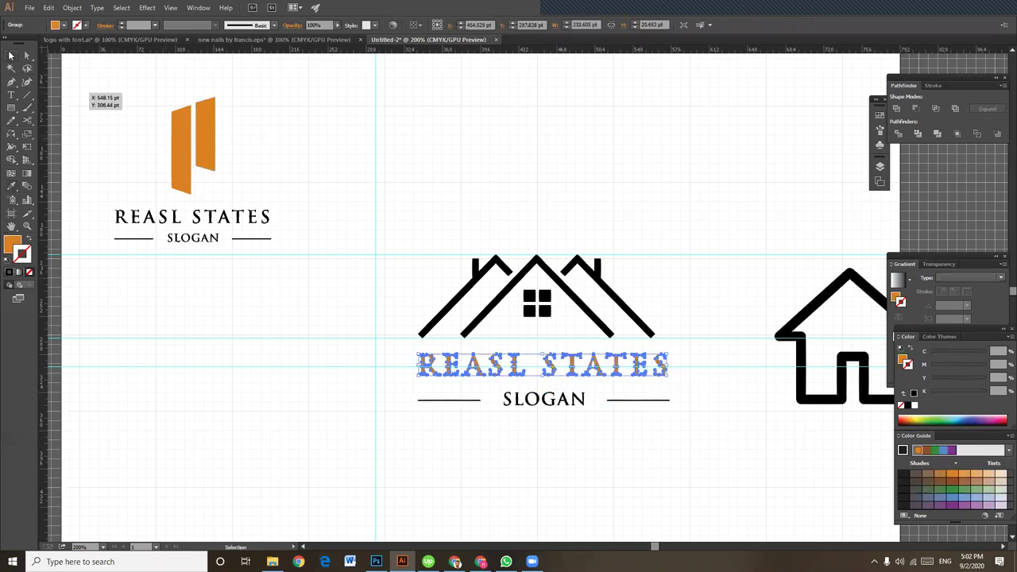
click(539, 463)
Change the fill of the SLOGAN text under the house to dark grey with K at 82%
click(565, 405)
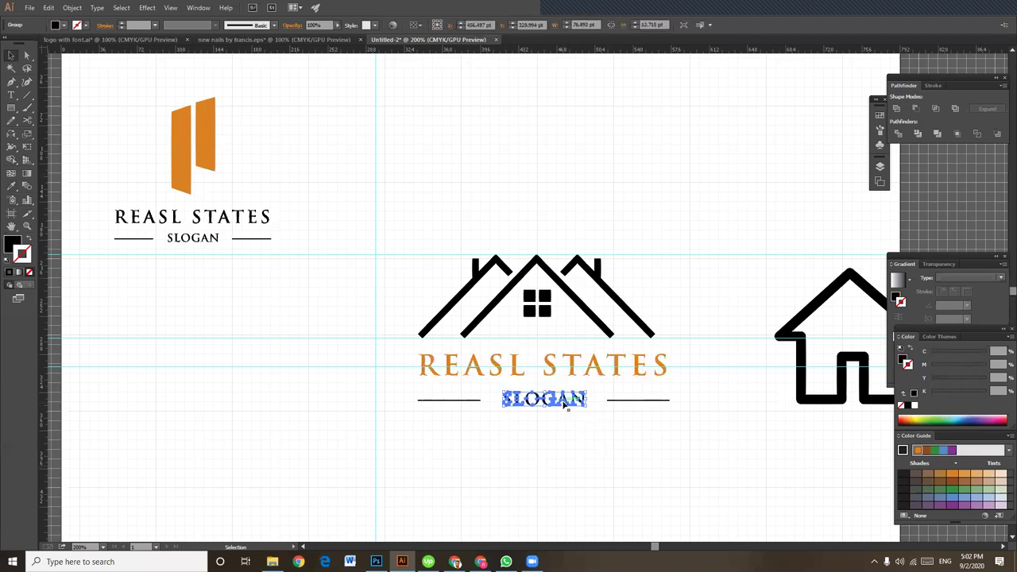
click(903, 359)
click(967, 391)
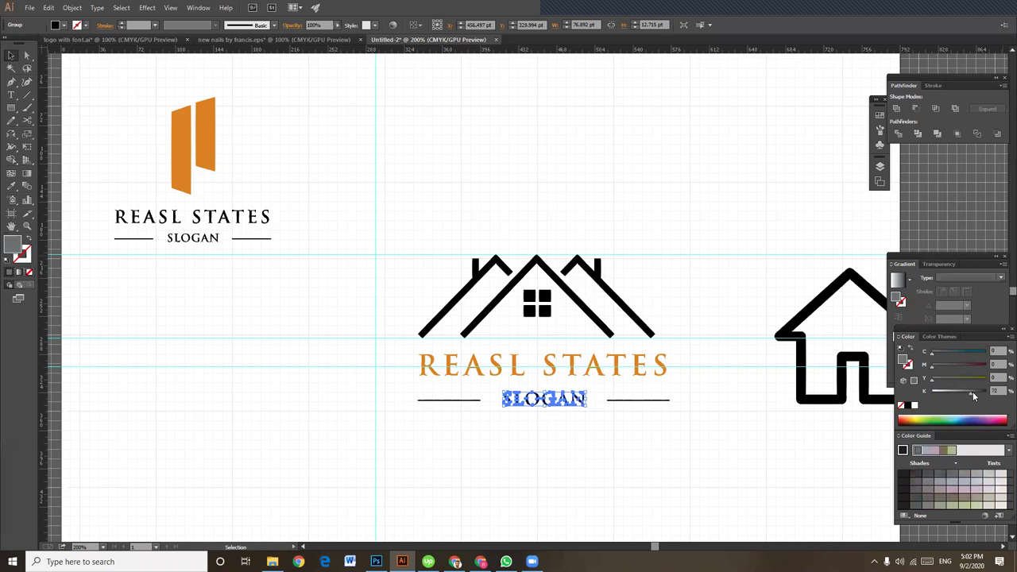
click(625, 442)
Apply the slogan's dark grey to the stroke of the line right of SLOGAN, leaving it without a fill
click(631, 400)
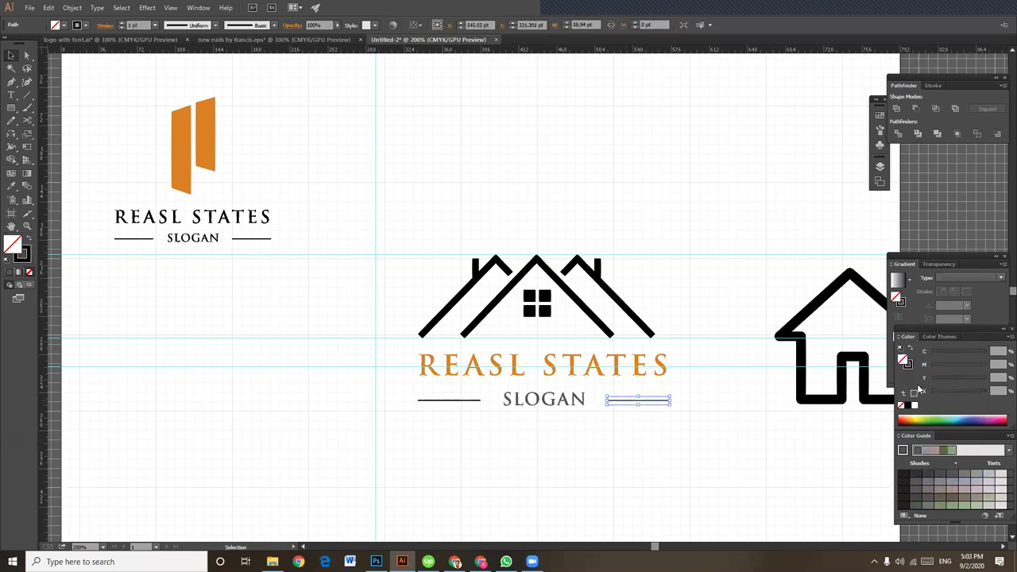
click(908, 366)
key(i)
click(561, 396)
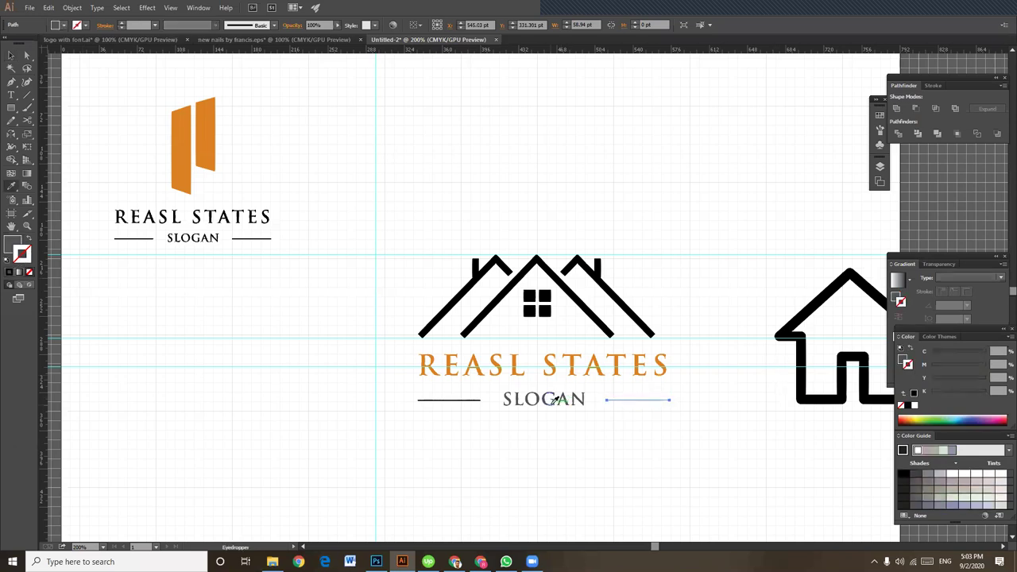
click(31, 243)
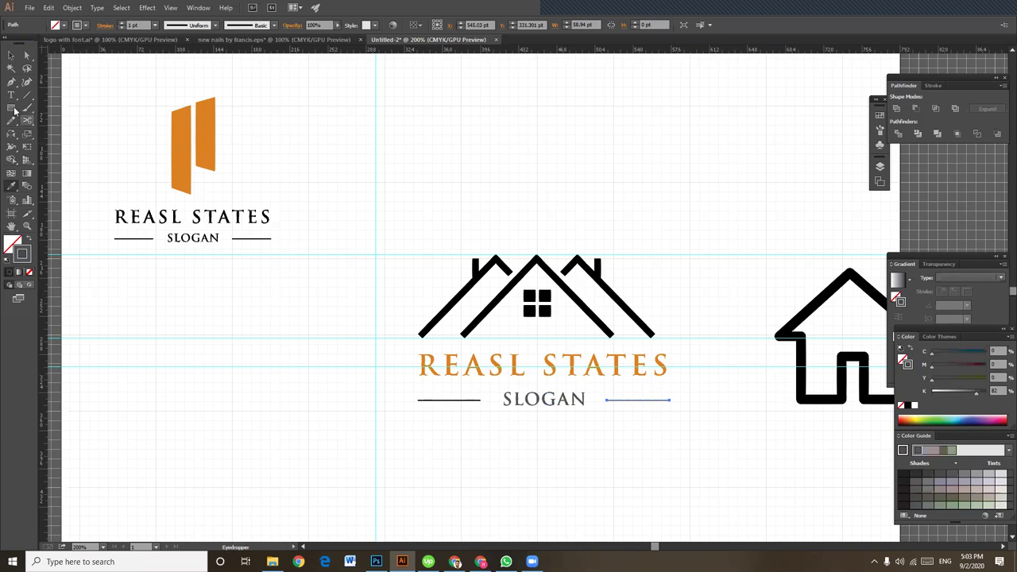
click(11, 56)
click(528, 467)
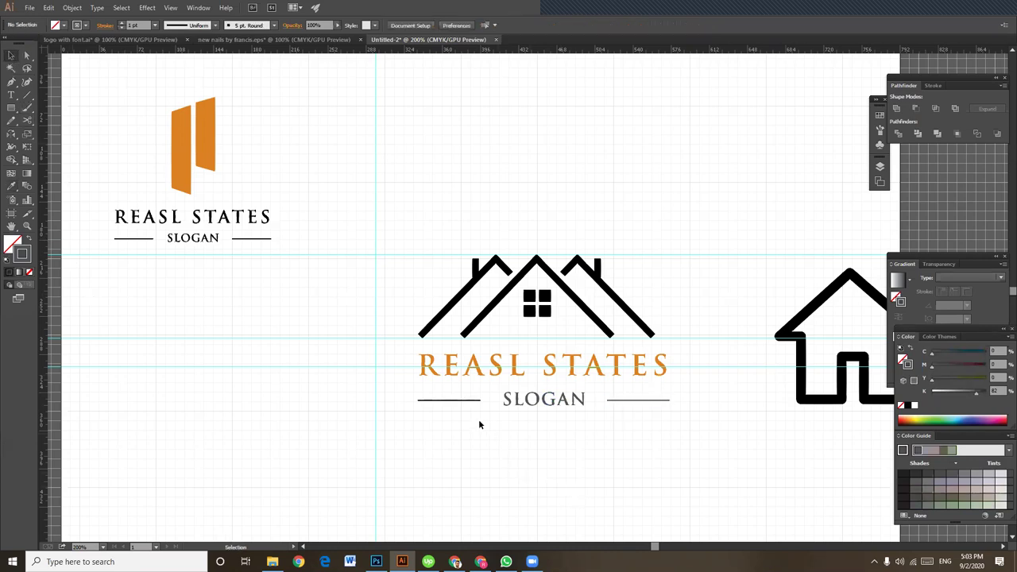
Apply the slogan's dark grey to the stroke of the line left of SLOGAN, leaving it without a fill
click(468, 402)
key(i)
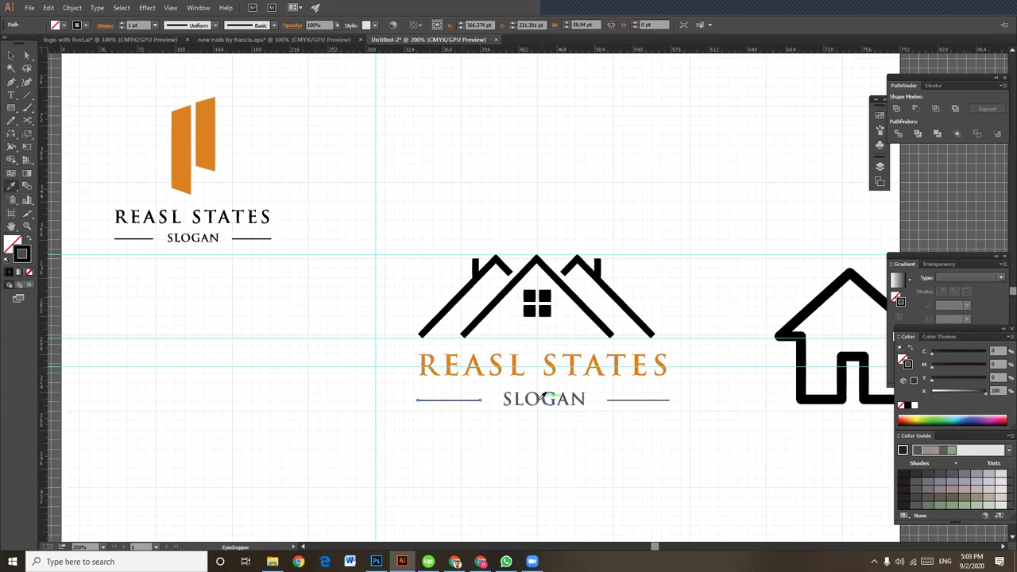
click(547, 397)
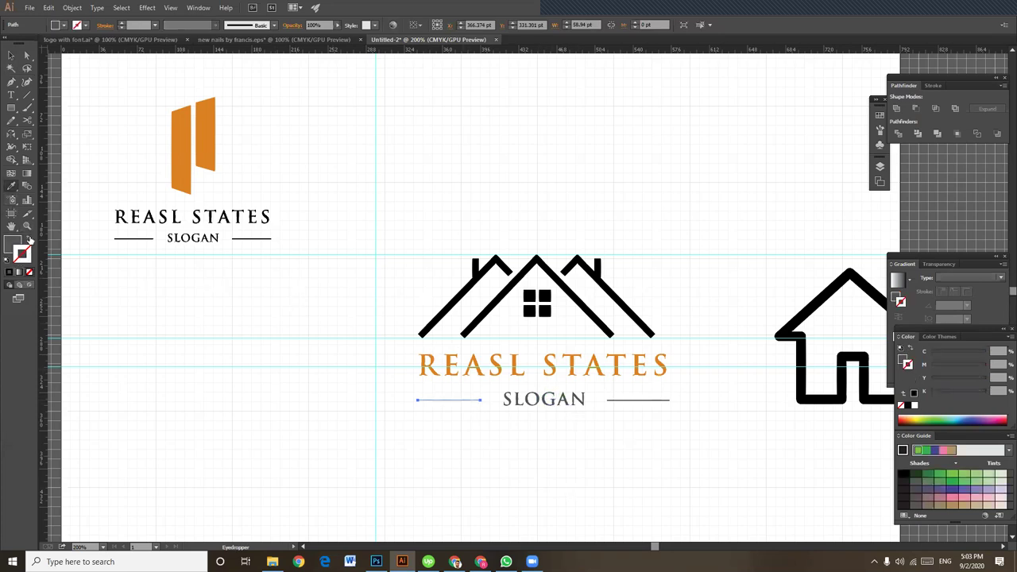
click(30, 241)
click(12, 54)
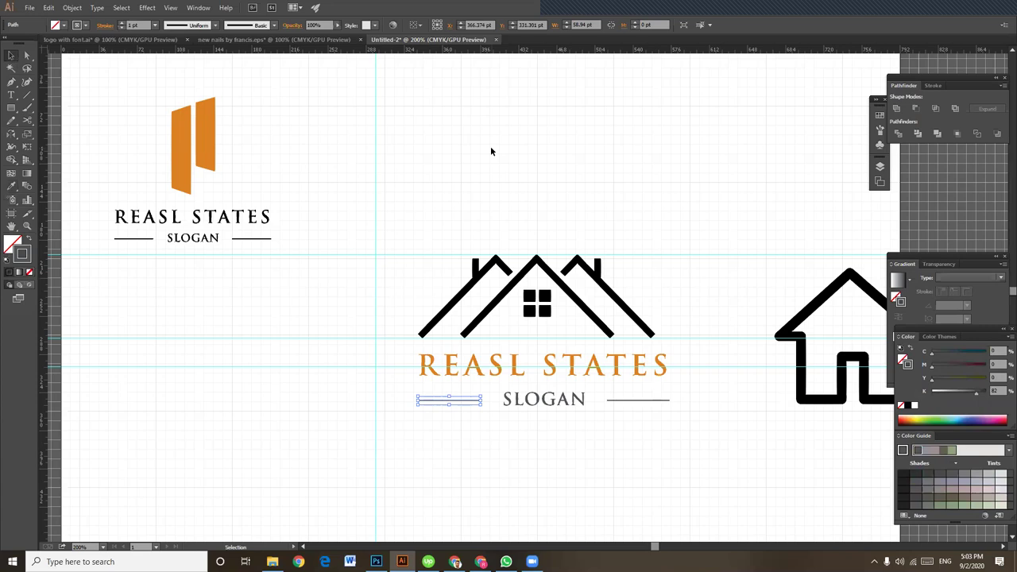
click(491, 146)
Hide the grid and delete the separate outline house at the artboard's right edge
key(ctrl+minus)
key(ctrl+minus)
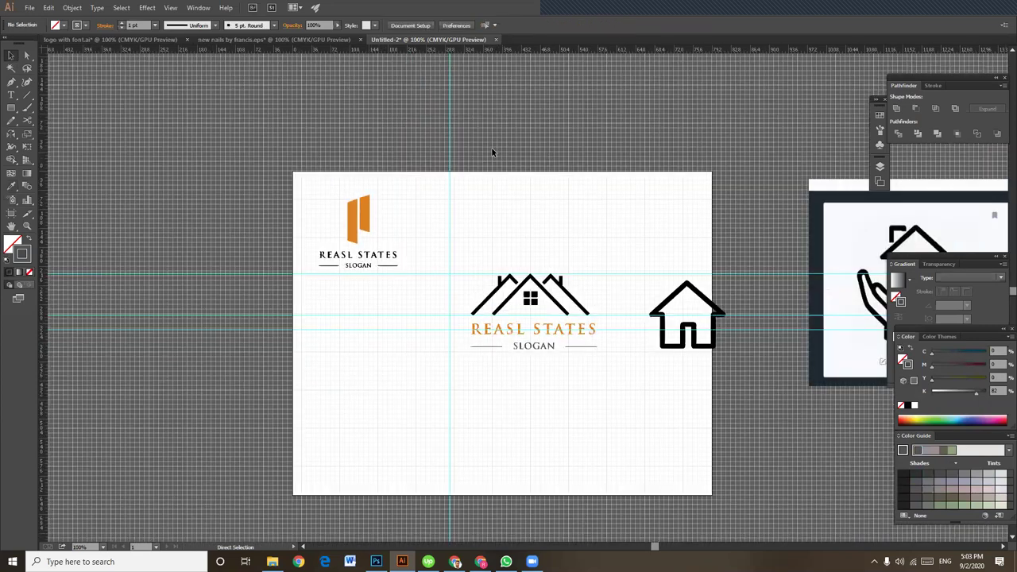
key(ctrl+apostrophe)
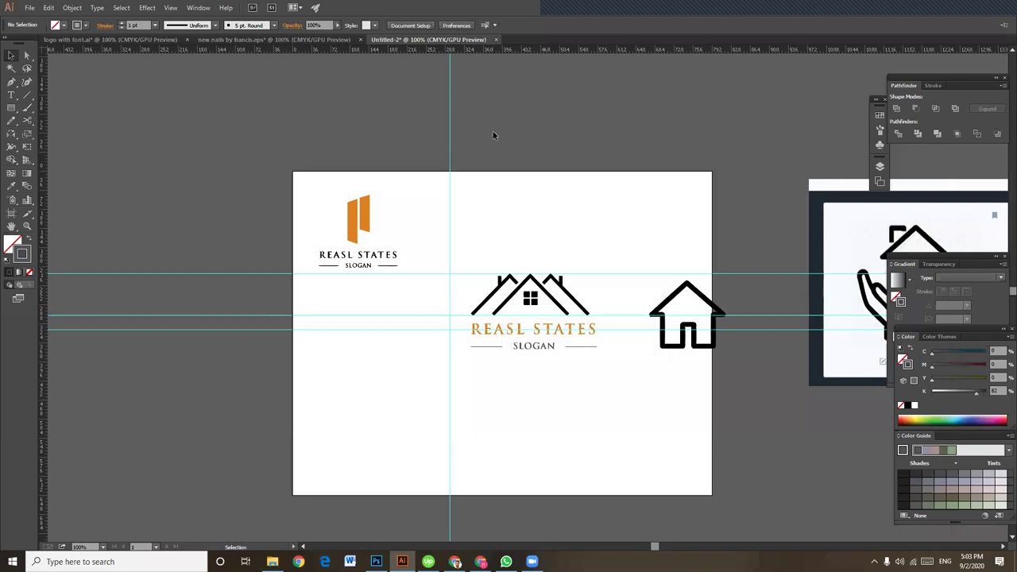
drag(652, 227, 729, 369)
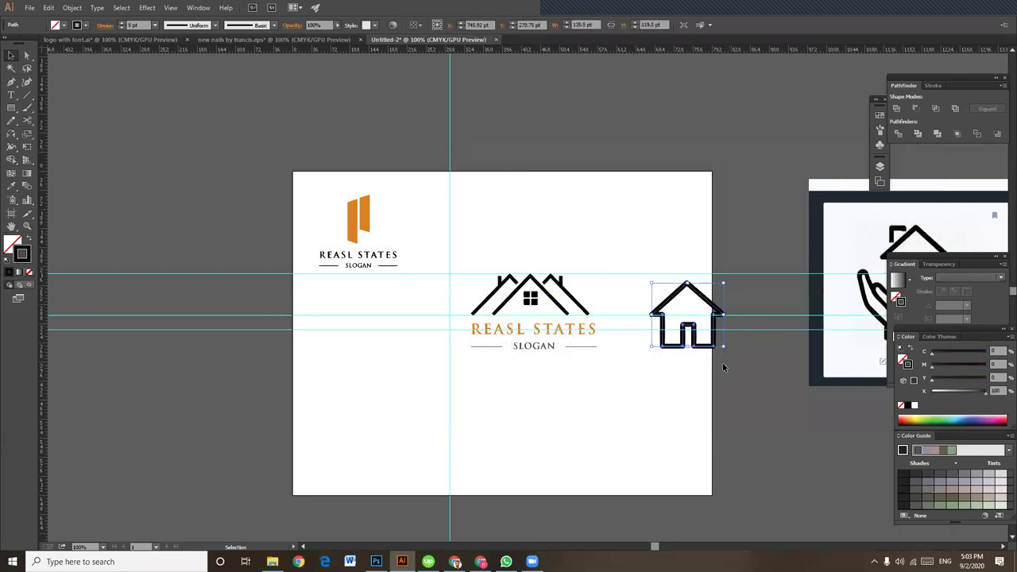
key(Delete)
Unlock the guides and delete the horizontal guides and the vertical guide
right_click(634, 225)
click(681, 320)
drag(651, 230, 719, 381)
key(Delete)
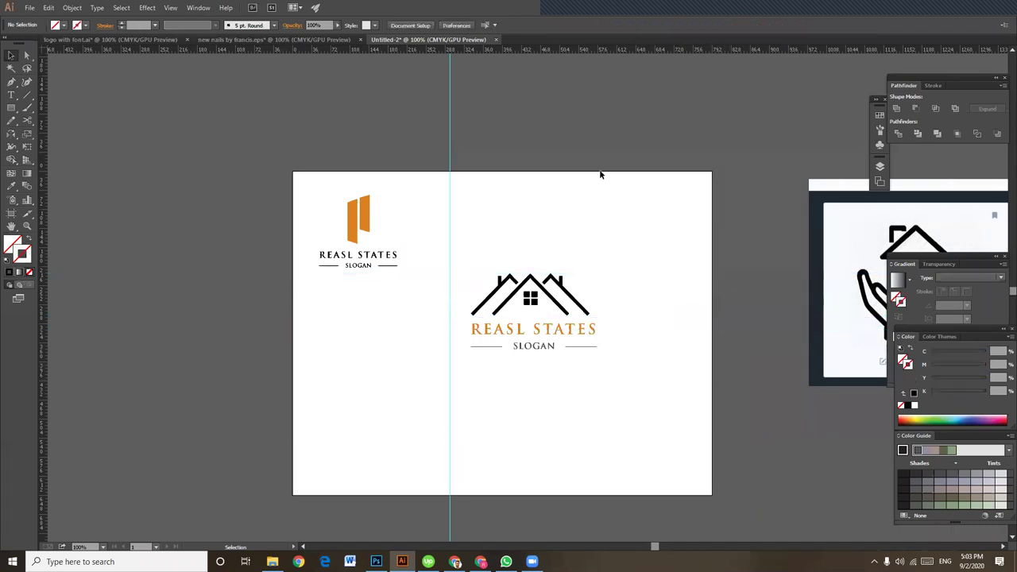
click(449, 145)
key(Delete)
Place a copy of the complete house logo above the artboard's upper-right corner and expand the original's fills and strokes
key(ctrl+a)
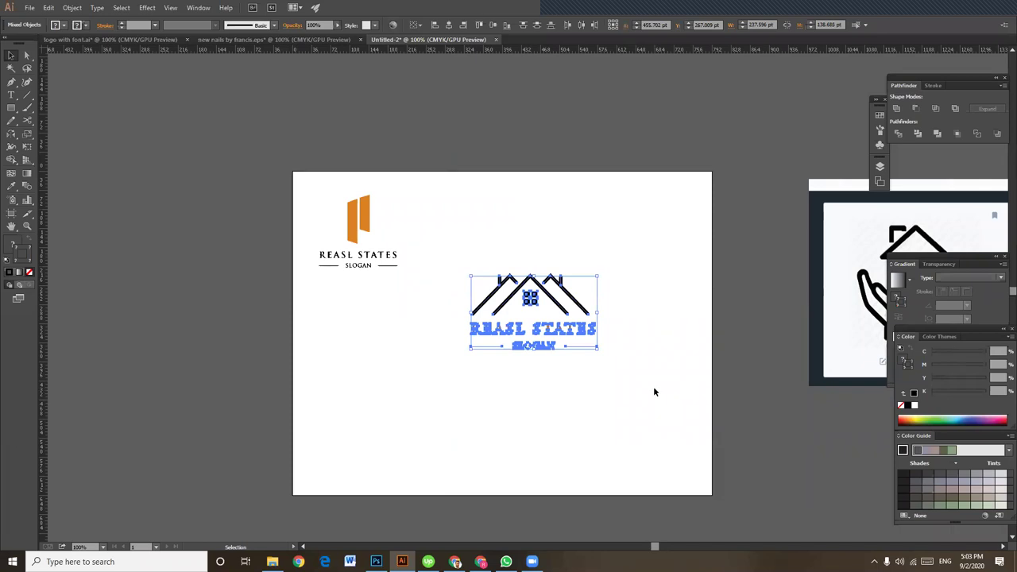
mouse_move(555, 285)
mouse_down()
mouse_move(587, 274)
mouse_move(774, 103)
mouse_move(778, 83)
mouse_up()
drag(463, 257, 633, 420)
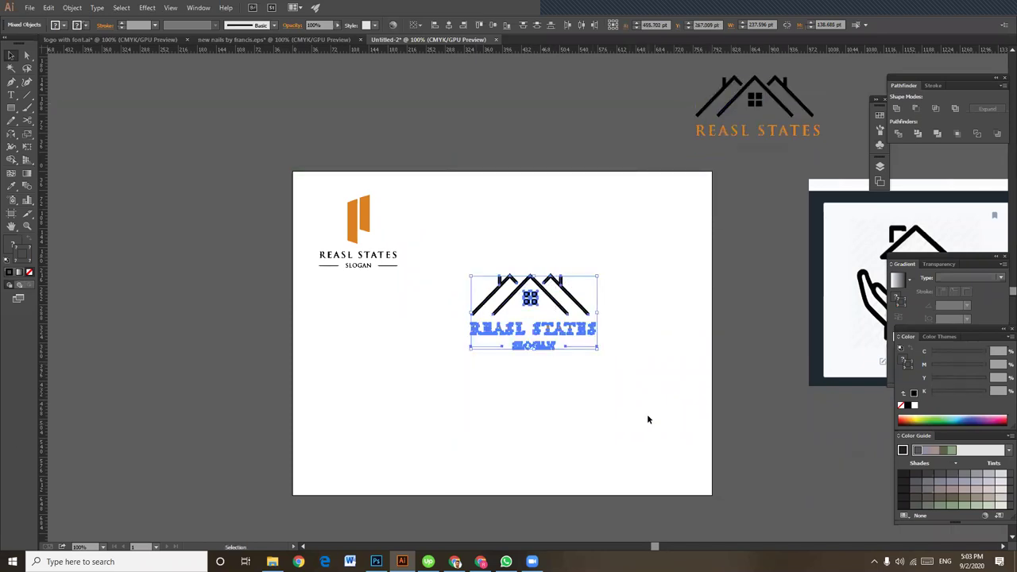
key(ctrl)
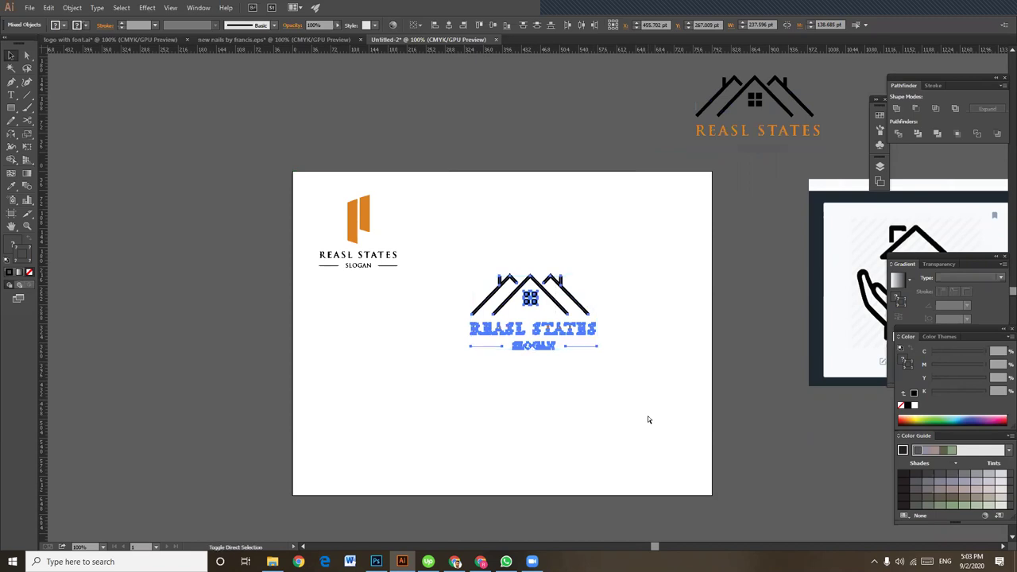
key(alt+o)
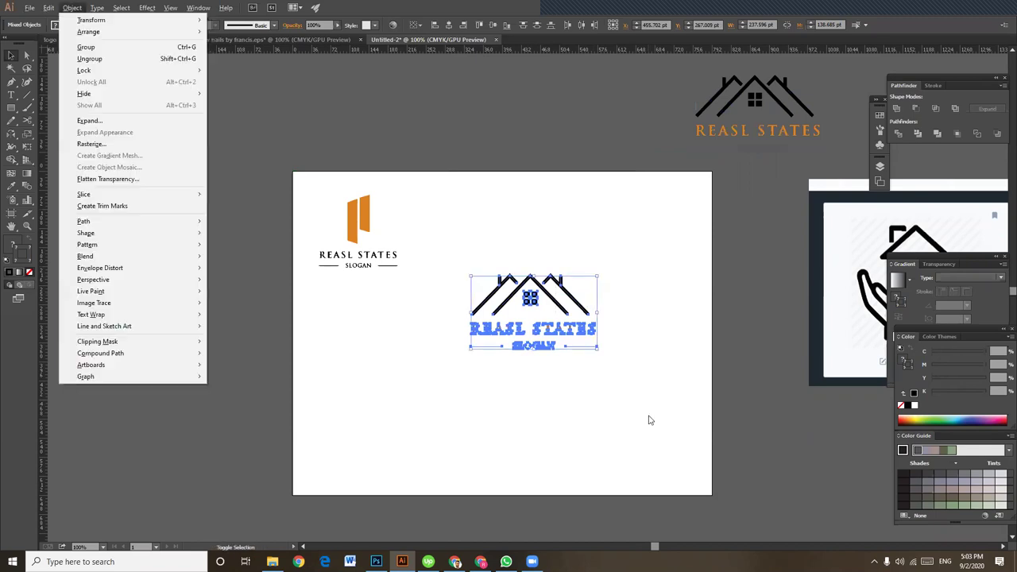
click(695, 345)
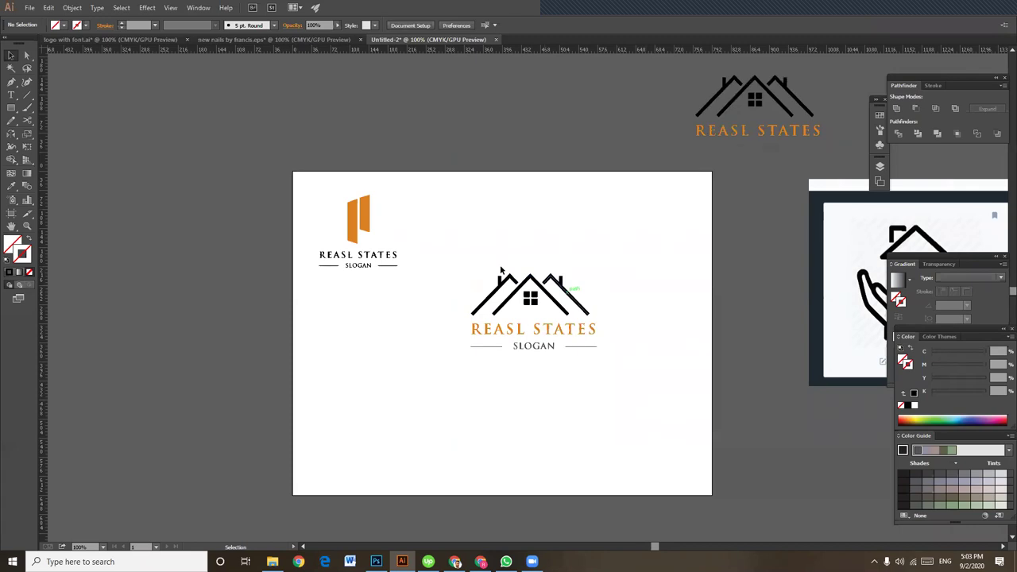
click(71, 7)
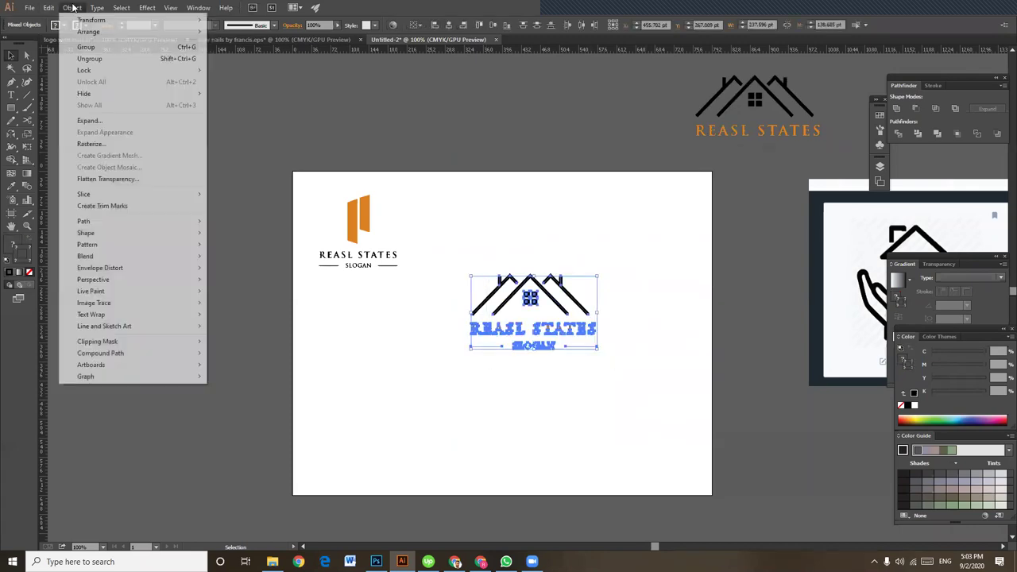
click(105, 123)
click(488, 339)
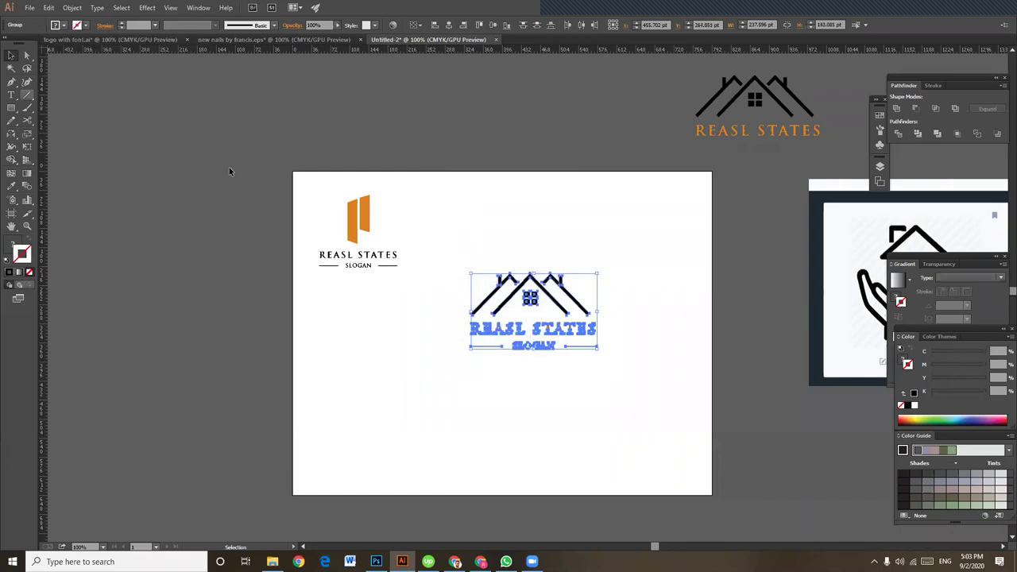
Widen the artboard to about 1023 pt by extending its left edge outward
drag(422, 243, 723, 393)
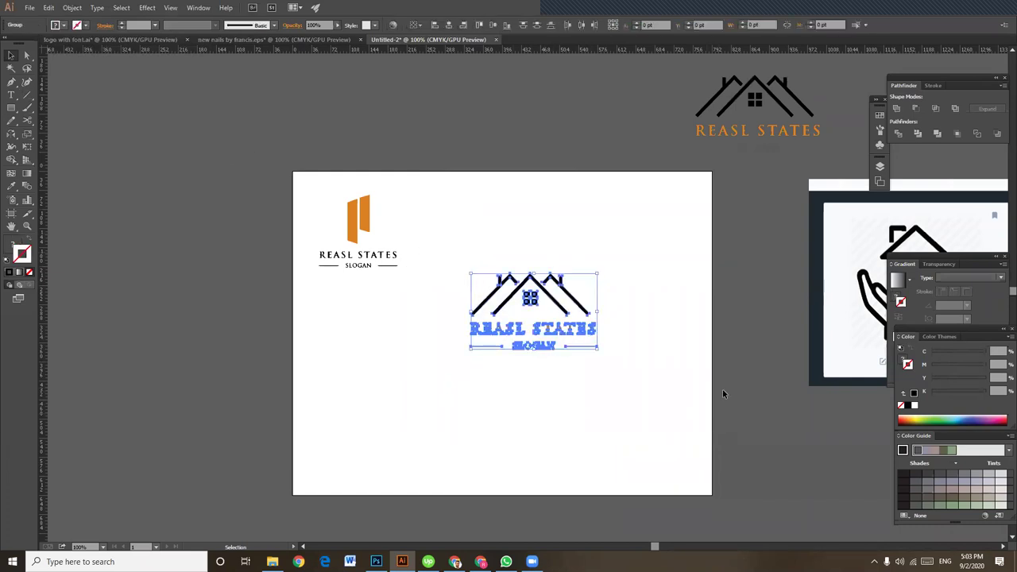
click(11, 213)
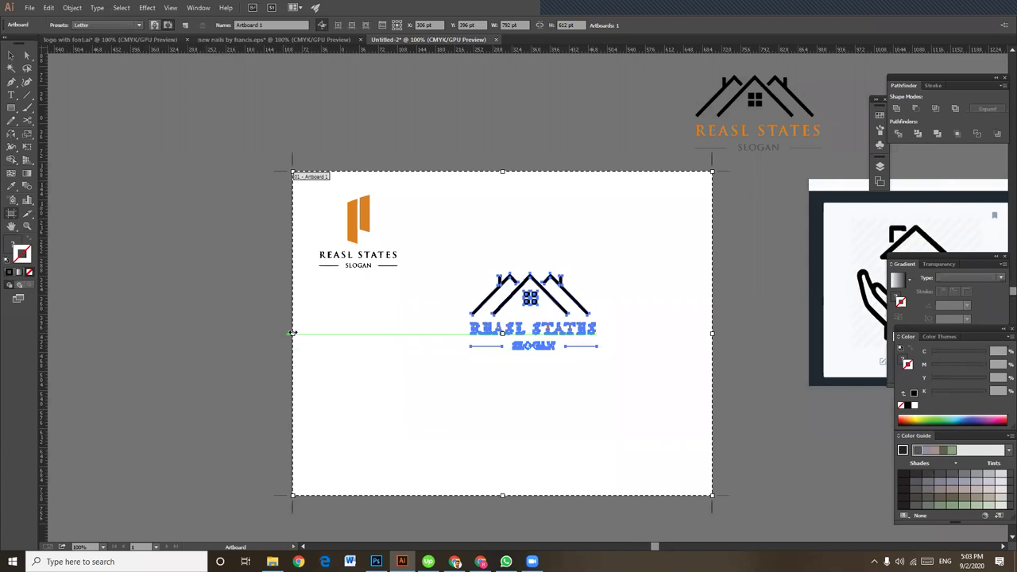
drag(292, 333, 170, 328)
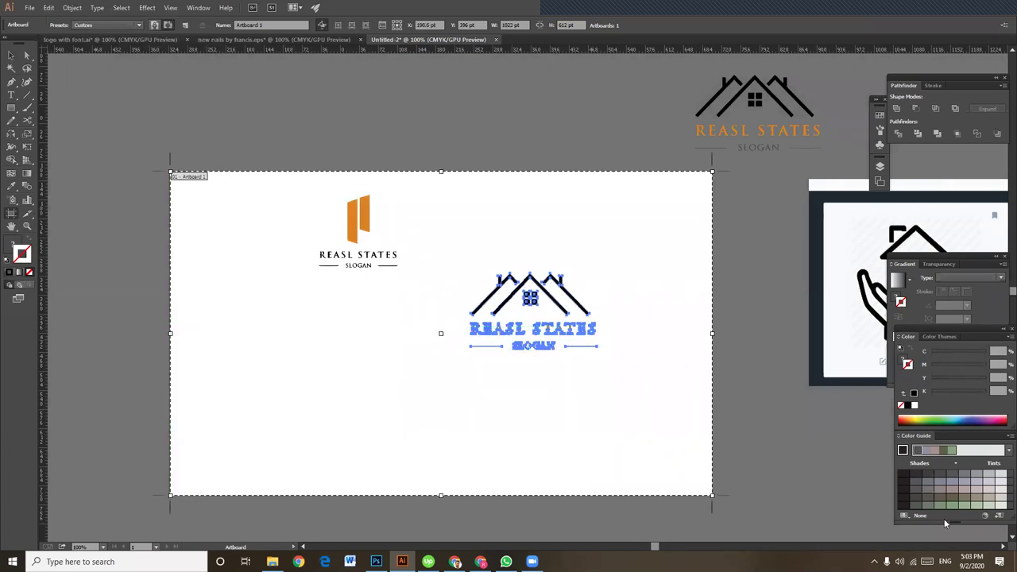
Scale the house logo down proportionally and place it in the right half of the artboard
key(v)
drag(424, 257, 607, 381)
drag(598, 274, 568, 292)
click(522, 357)
drag(454, 265, 615, 428)
drag(540, 317, 573, 319)
Move the orange bar logo down into the artboard's left half and enlarge it to about 171 pt wide
click(412, 211)
drag(309, 195, 417, 306)
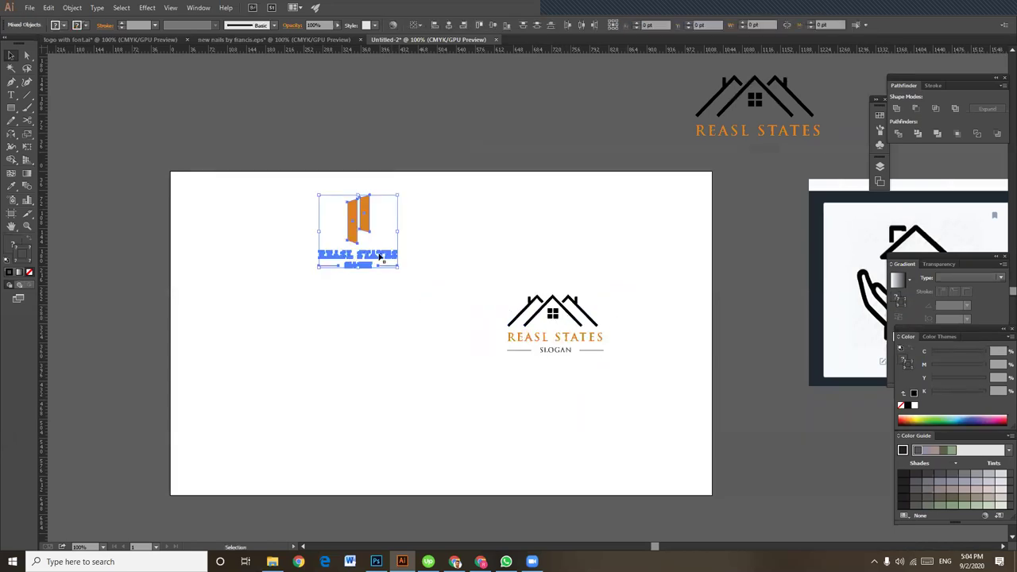
drag(361, 220, 337, 305)
drag(290, 283, 403, 398)
click(418, 426)
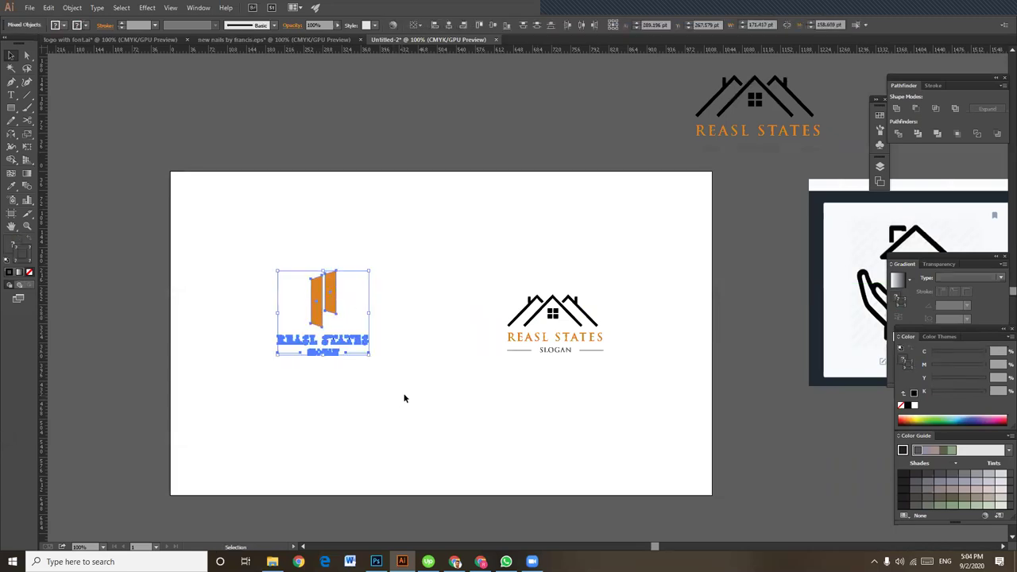
Enlarge the house logo to about 200 pt wide and nudge it slightly upward
drag(493, 284, 647, 411)
drag(605, 353, 614, 359)
click(535, 272)
drag(463, 238, 620, 380)
key(Up)
key(Up)
key(Up)
key(Up)
key(Up)
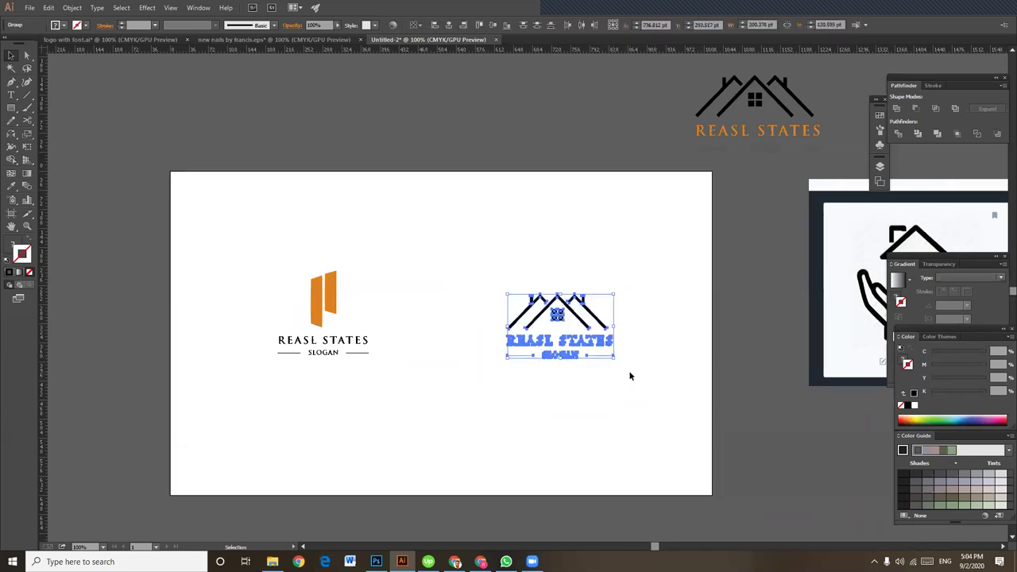
Group the symbol, name and slogan of the orange bar logo into one object
drag(233, 241, 436, 396)
click(436, 396)
drag(222, 218, 697, 453)
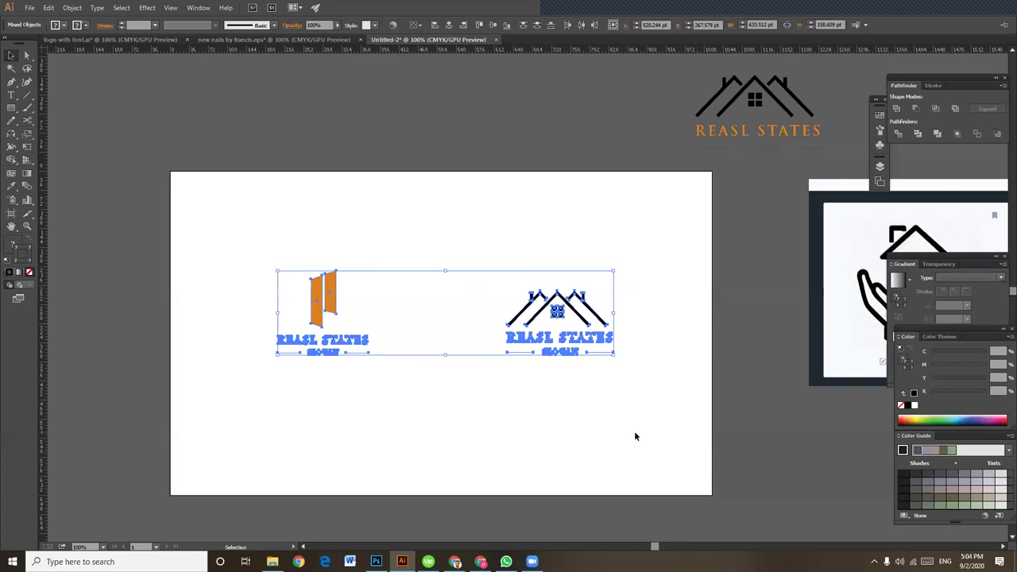
drag(223, 241, 427, 423)
click(427, 422)
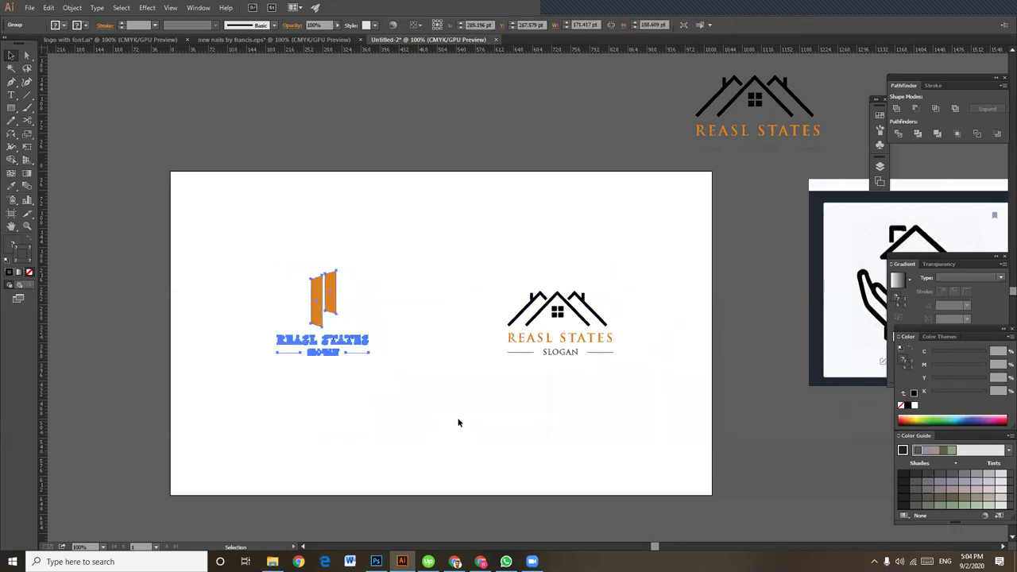
Align the top edges of the orange bar logo and the house logo
drag(489, 274, 635, 403)
drag(263, 246, 609, 457)
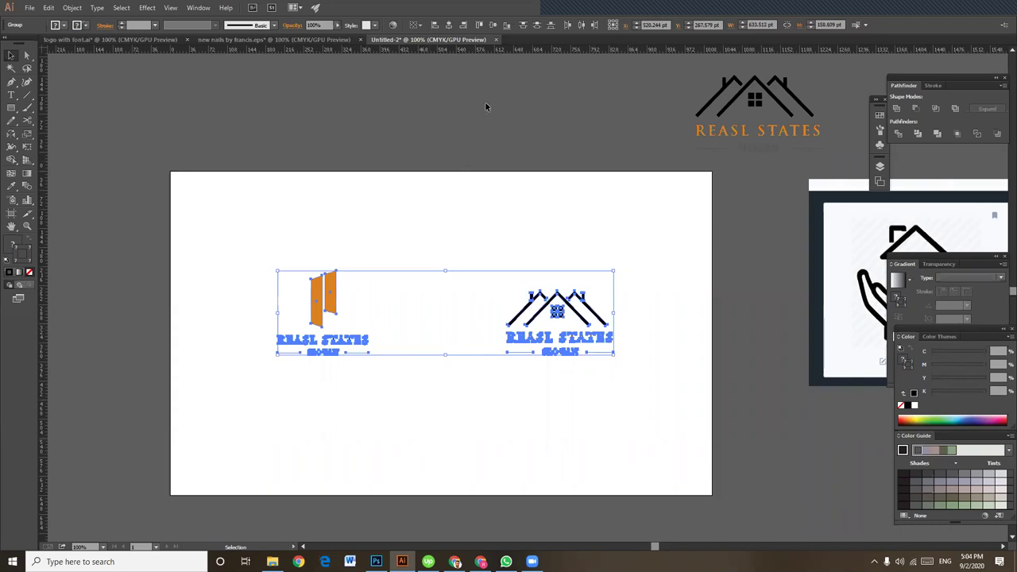
click(477, 25)
click(603, 403)
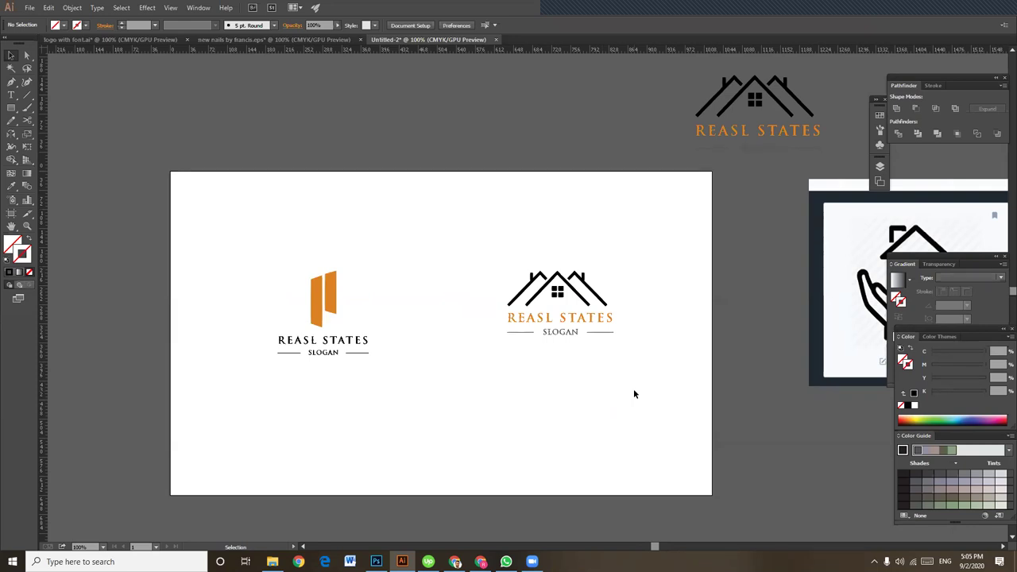
Move both logos together about 45 pt down towards the artboard's vertical centre
drag(464, 229, 615, 407)
drag(302, 229, 416, 430)
drag(454, 254, 649, 380)
drag(175, 223, 703, 399)
click(703, 399)
drag(198, 198, 638, 403)
key(Down)
key(Down)
key(Down)
key(Down)
key(Down)
key(Down)
key(Down)
key(Down)
key(Down)
key(Down)
key(Down)
key(Down)
key(Down)
key(Down)
key(Down)
key(Down)
key(Down)
key(Down)
key(Down)
key(Down)
key(Down)
key(Down)
key(Down)
key(Down)
key(Down)
key(Down)
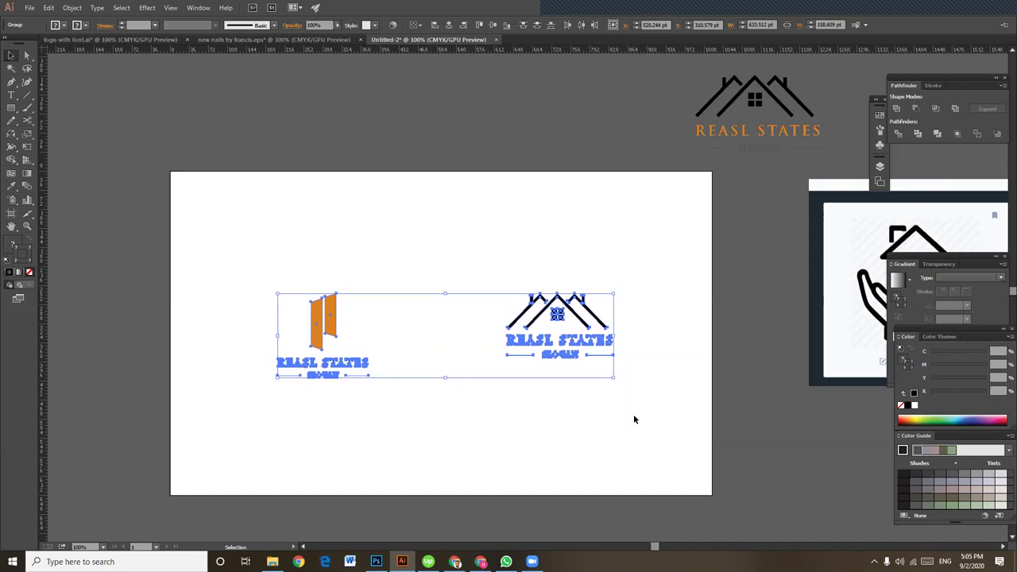
key(Down)
key(Down)
click(634, 418)
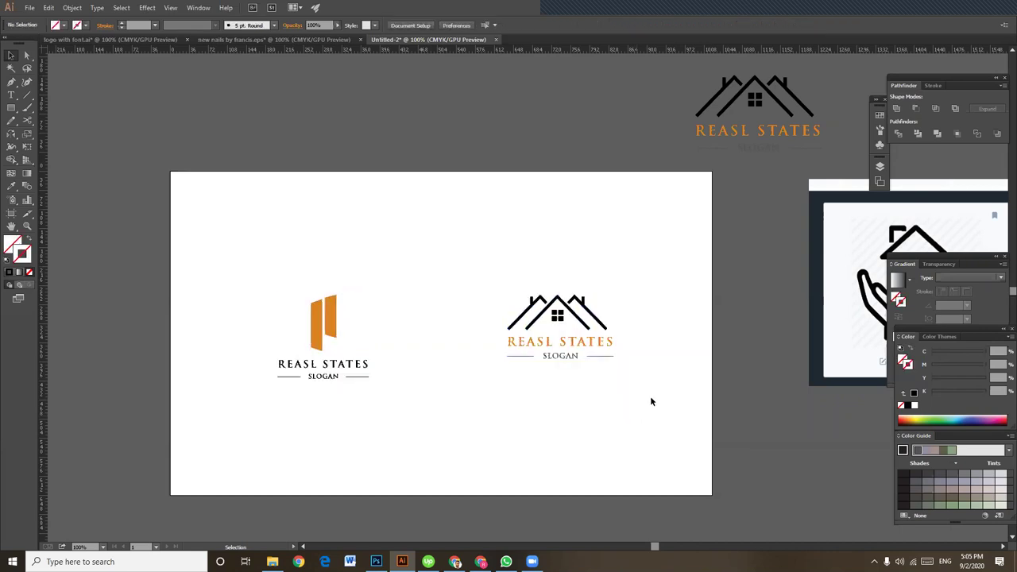
Start a Save for Web export with the JPEG High preset and choose the Desktop as its destination
click(29, 7)
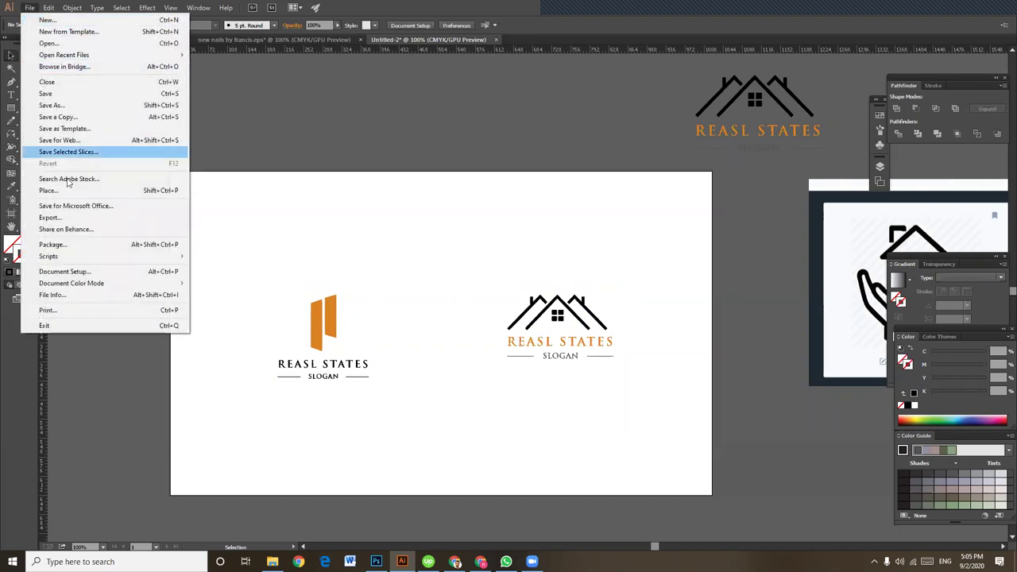
click(63, 140)
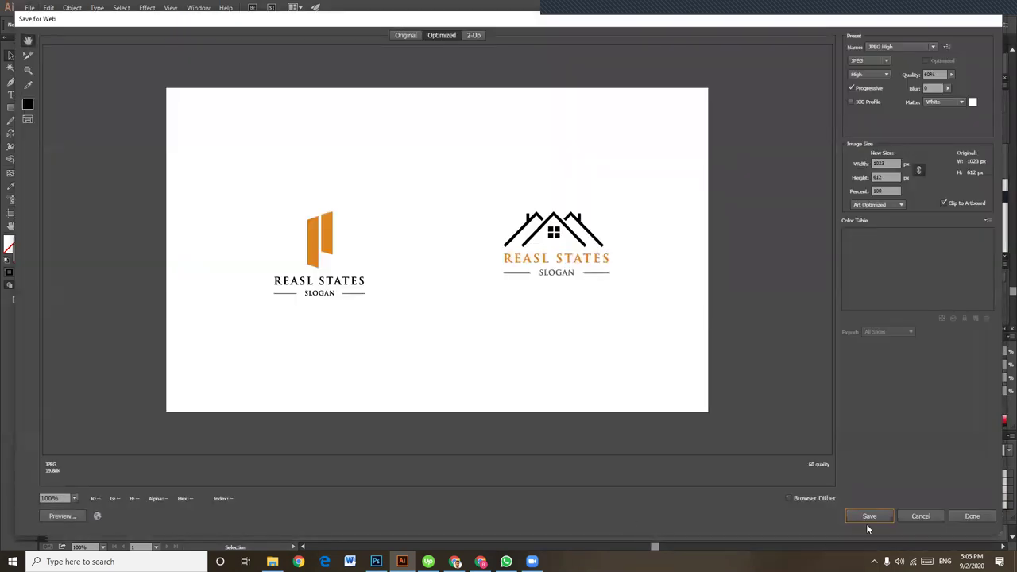
click(869, 517)
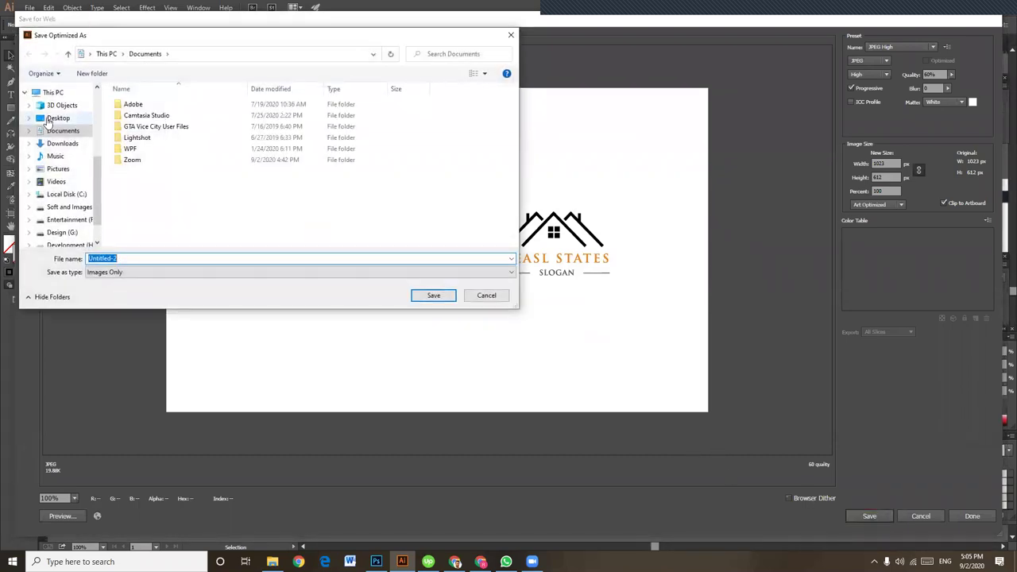
click(60, 117)
Try to save the exported image as Logo Design, declining to replace the existing file
click(147, 258)
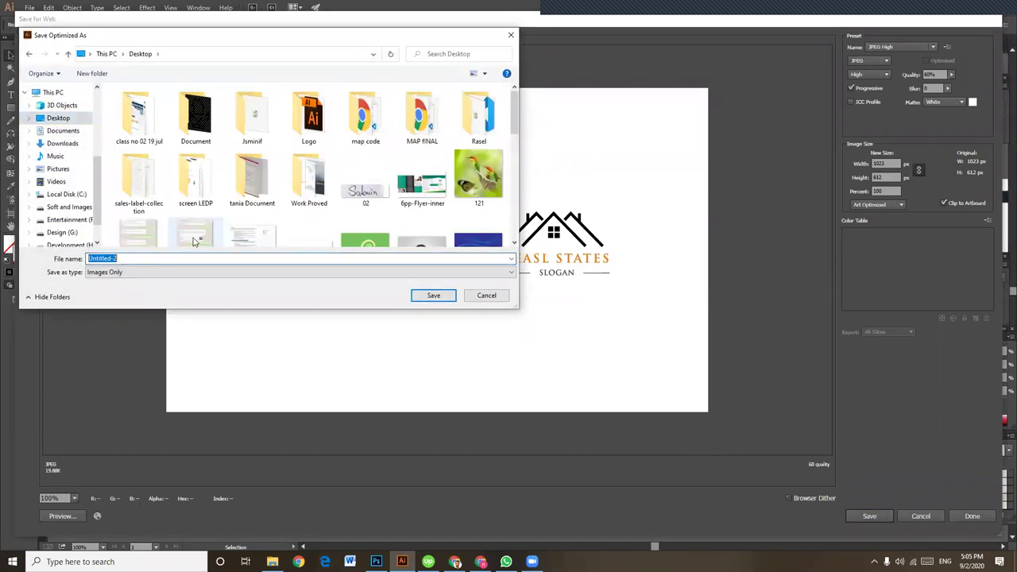
text(Logo)
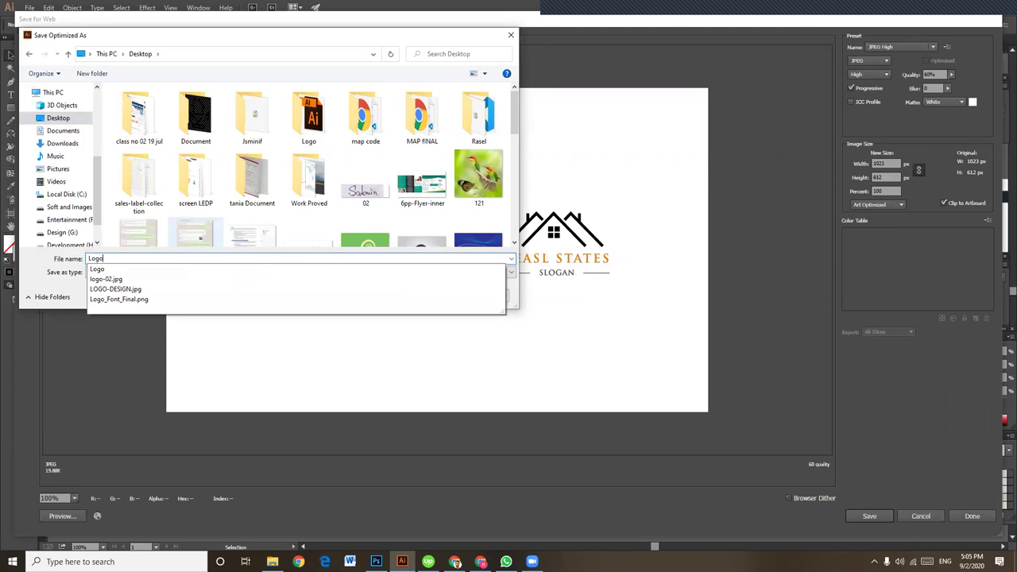
text(ign)
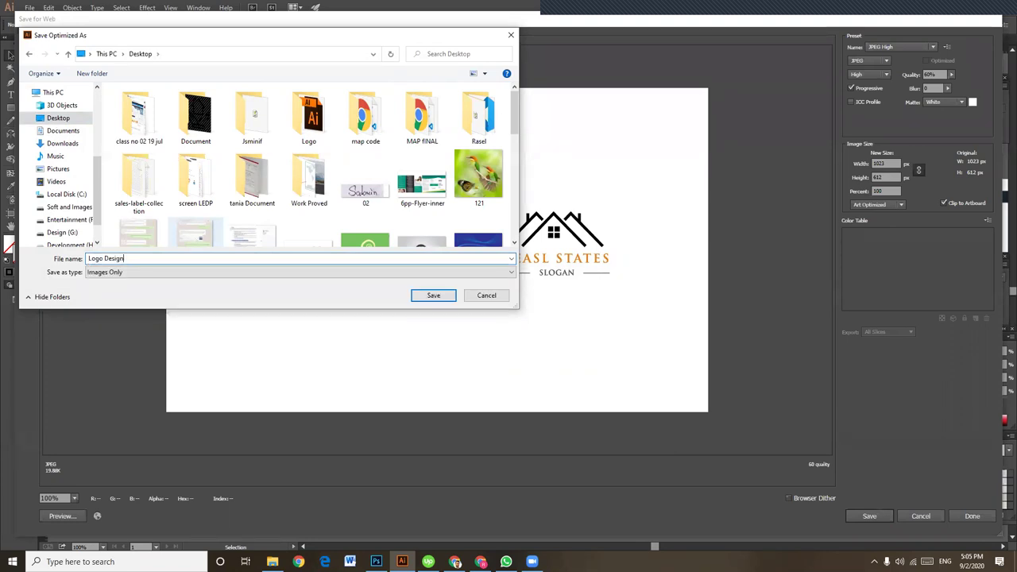
key(Return)
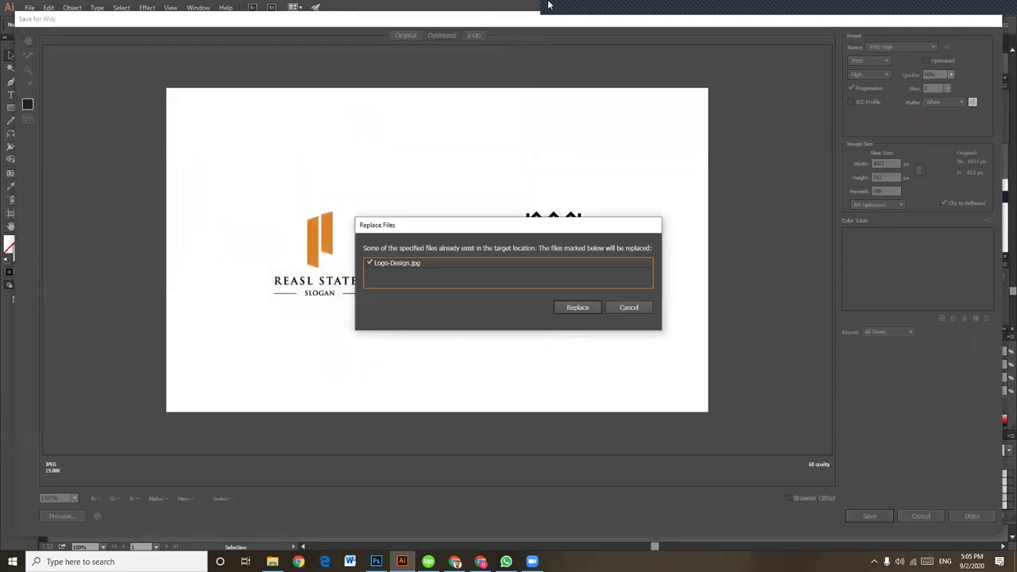
click(628, 307)
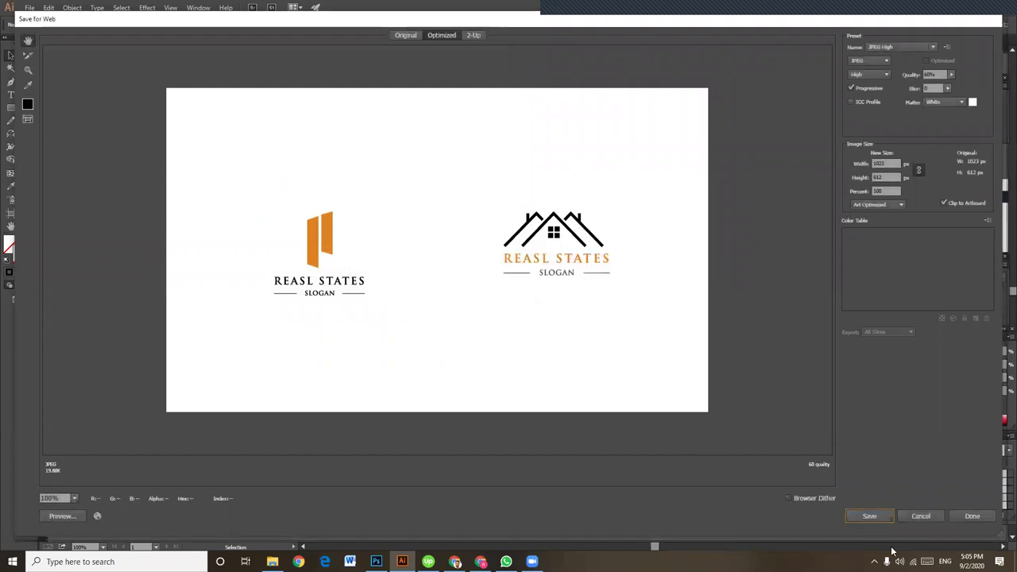
Save the web-optimized JPEG on the Desktop under the name Logo design -021
click(877, 516)
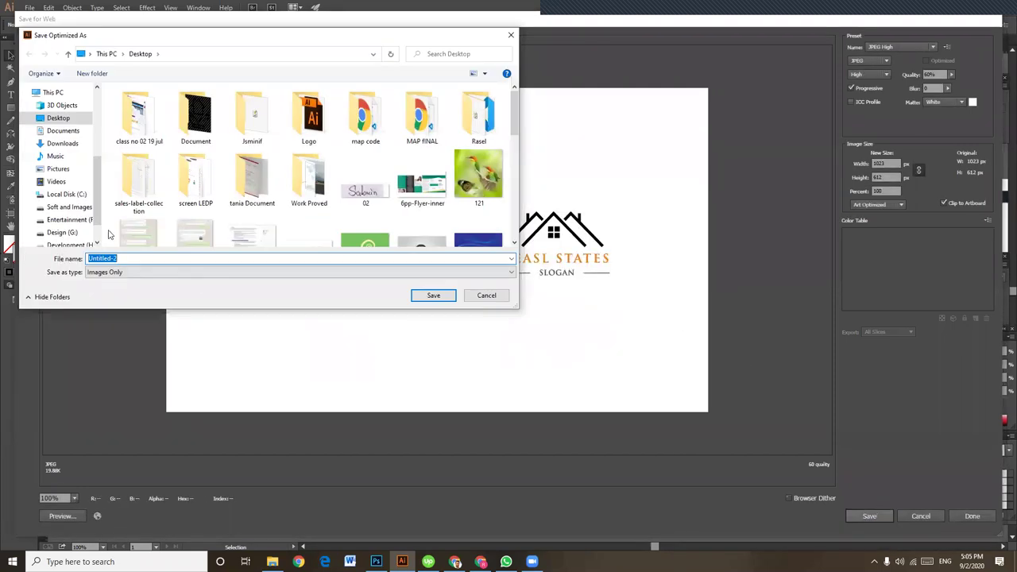
click(119, 259)
double_click(102, 259)
text(Logo d)
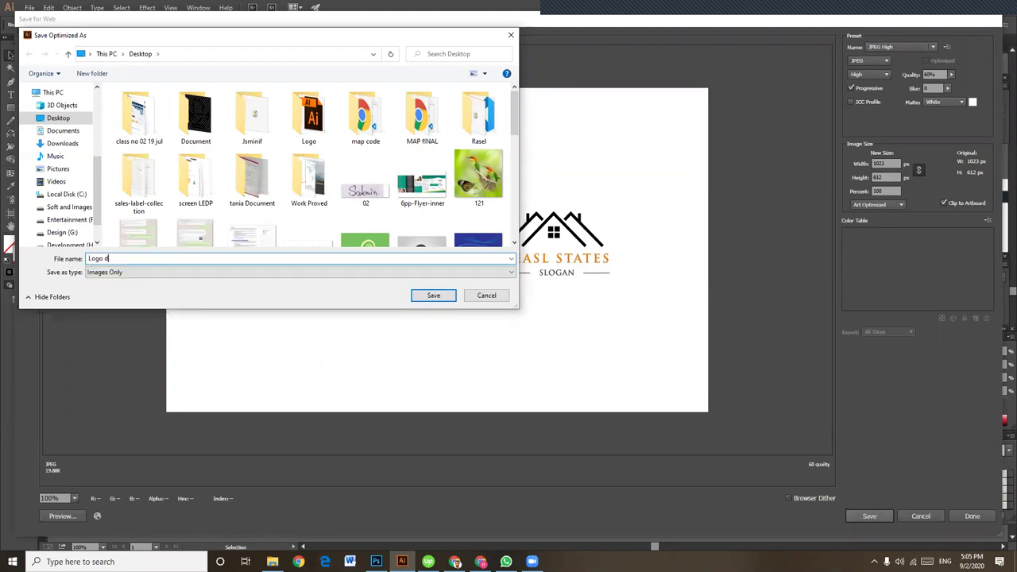
text(esign -021)
key(Return)
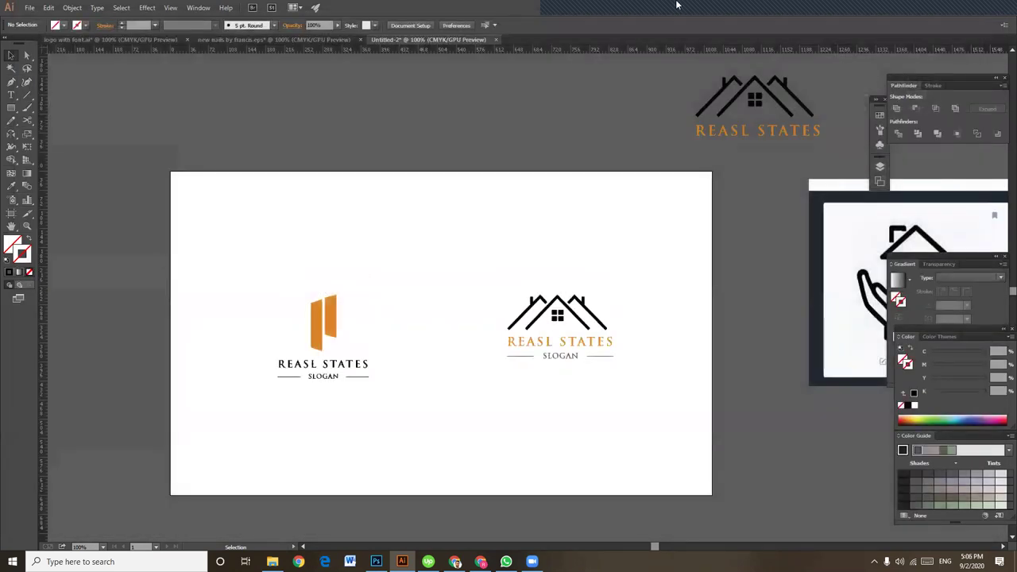
Select both logos on the artboard
drag(252, 239, 630, 443)
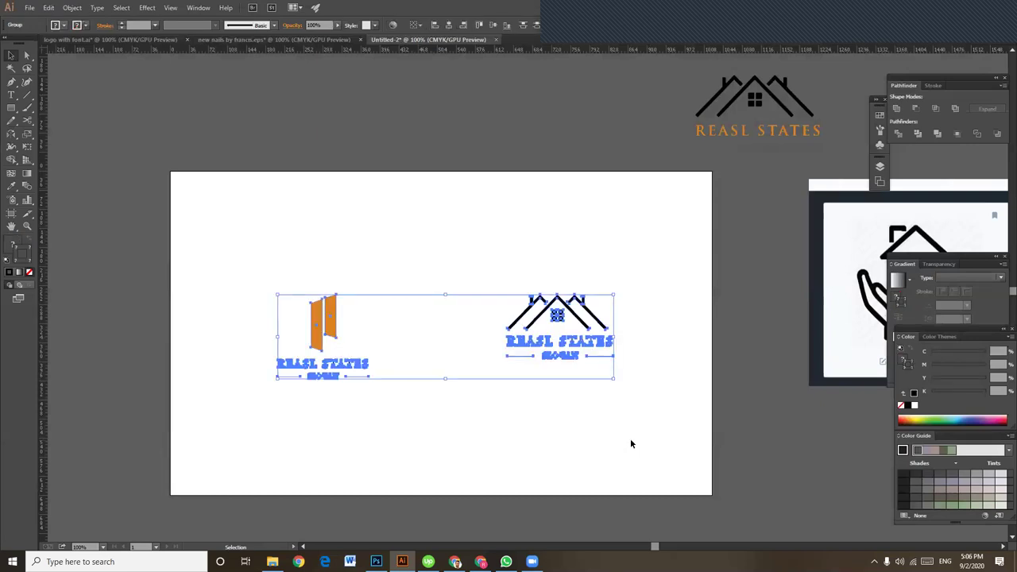